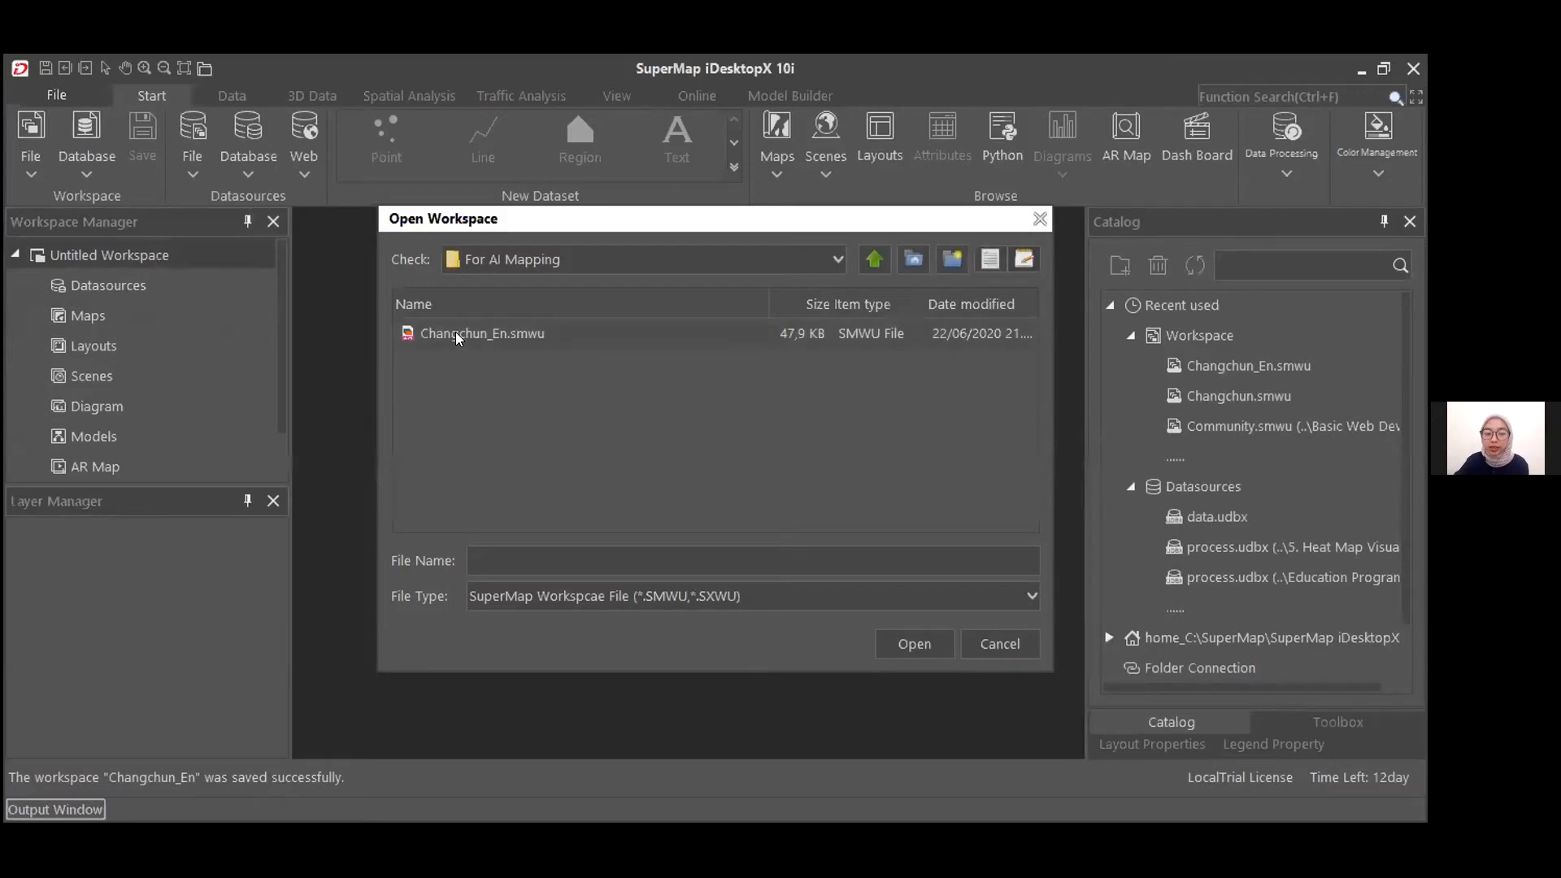
Open the Changchun_En.smwu workspace from the For AI Mapping folder and display its ChangChunCityMap map
{"action": "left_click", "coordinate": [459, 335]}
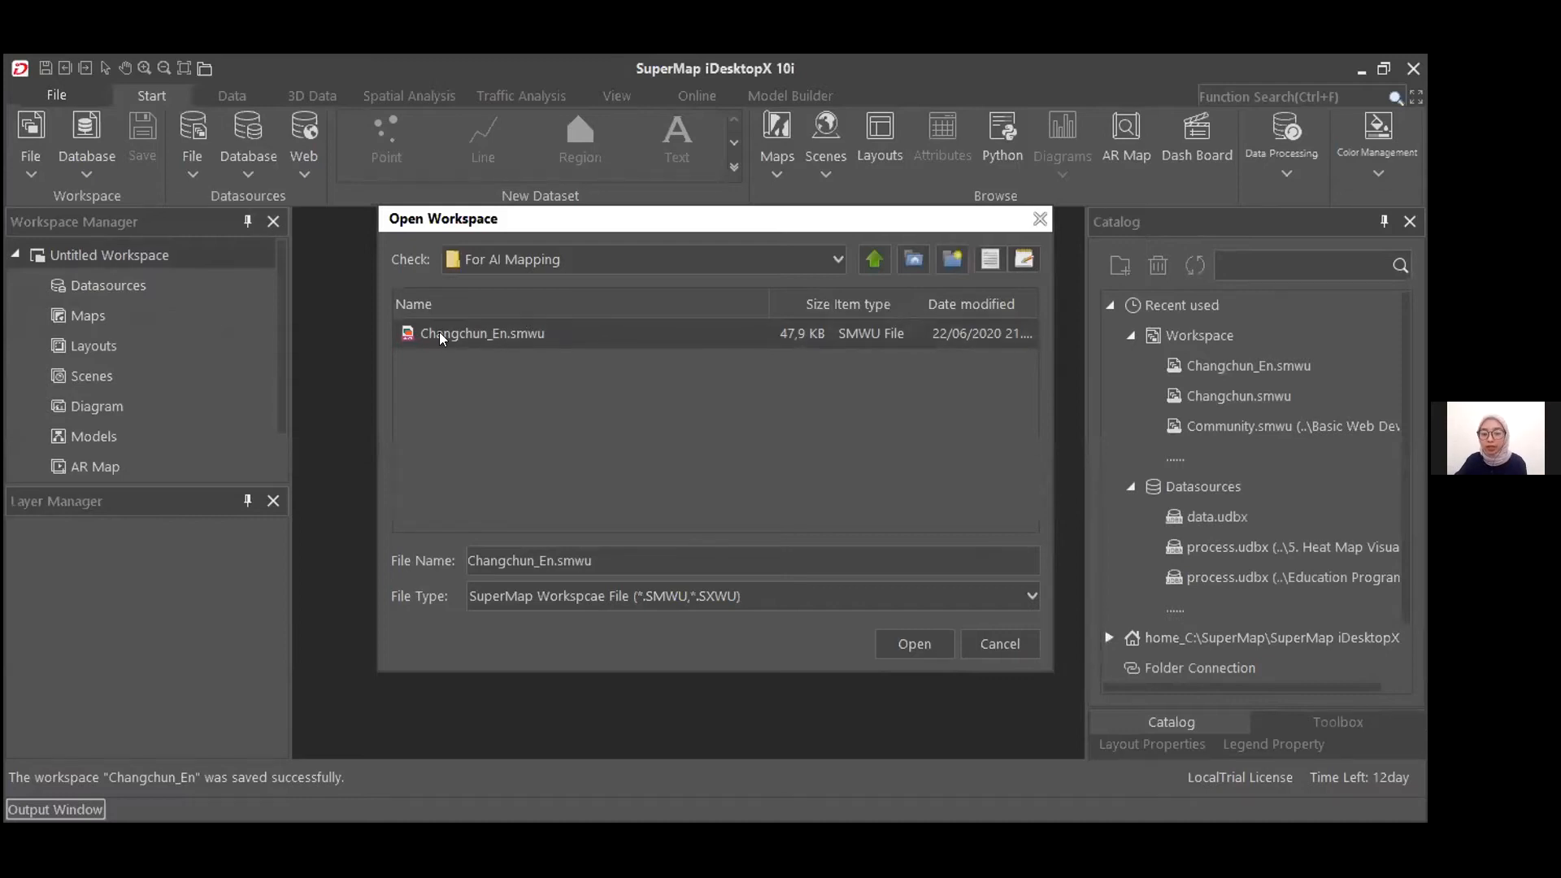
{"action": "left_click", "coordinate": [911, 644]}
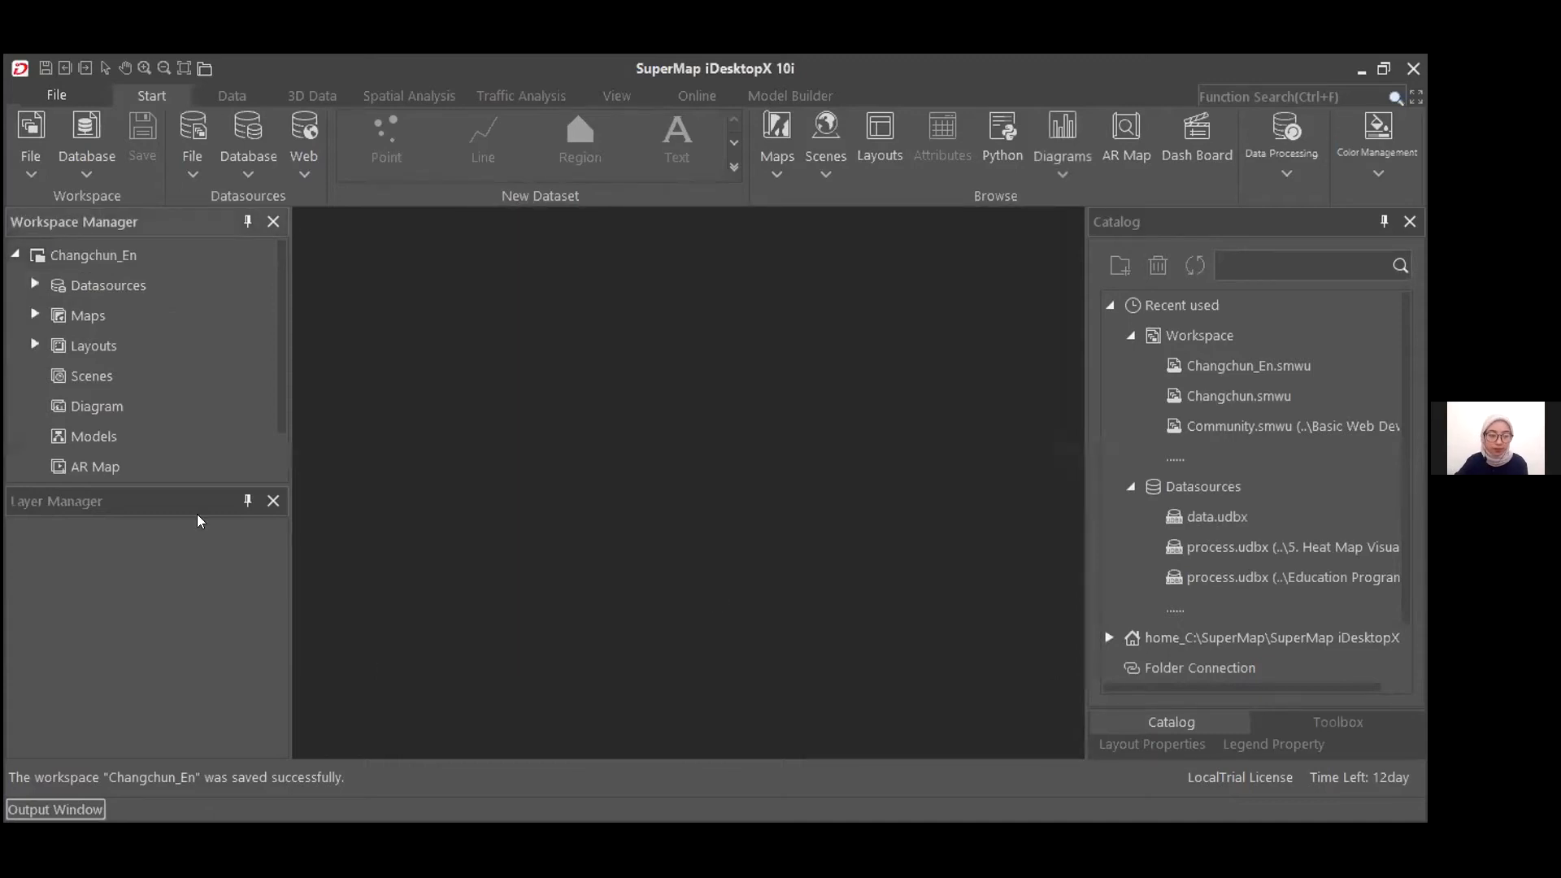
{"action": "left_click", "coordinate": [36, 314]}
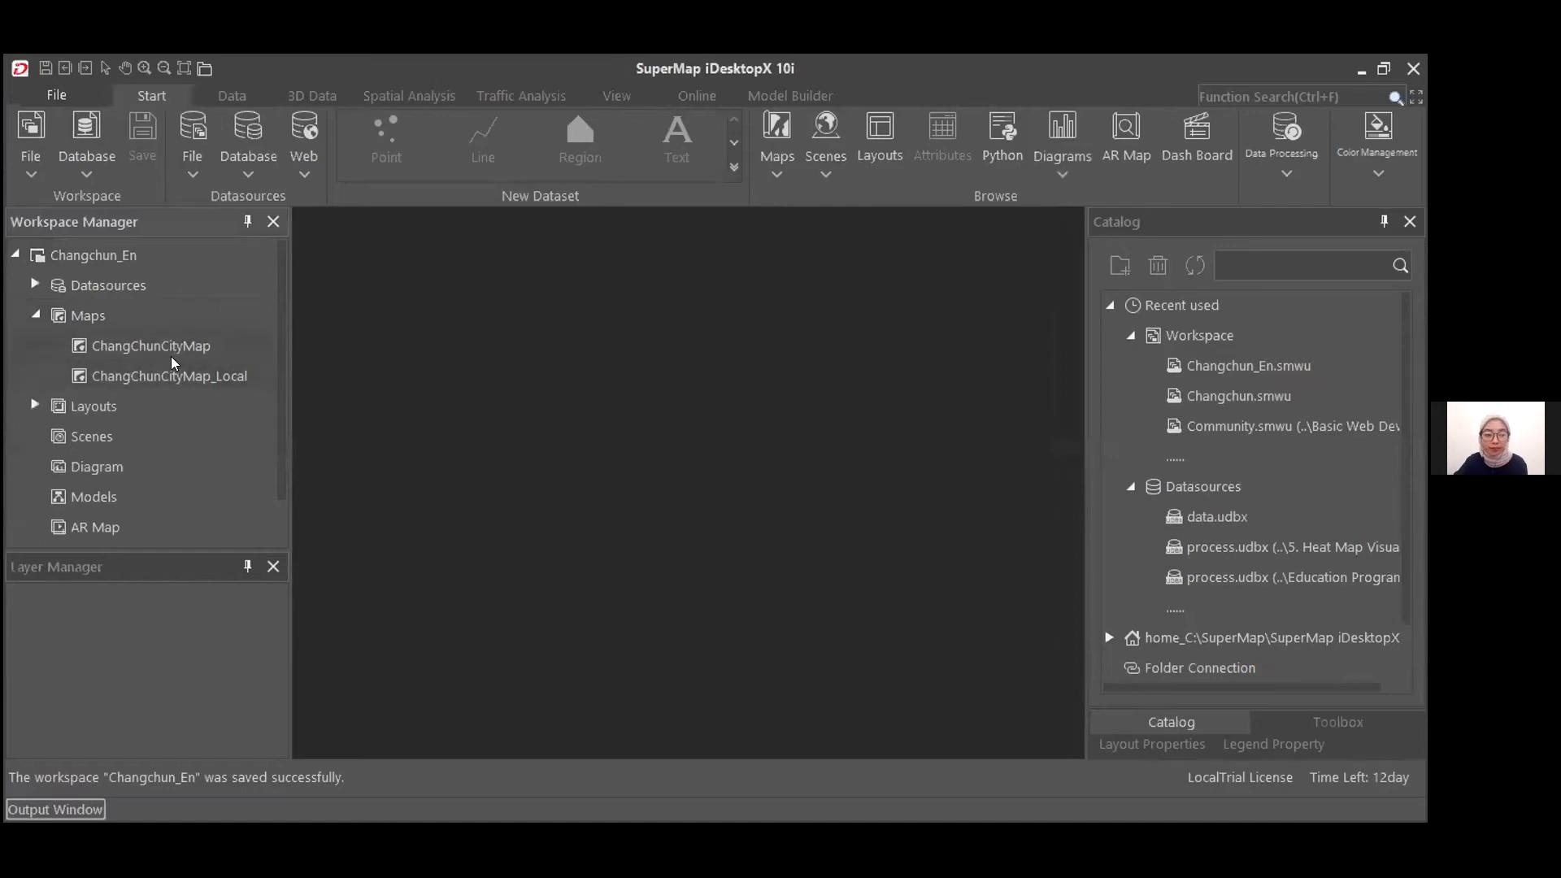
{"action": "double_click", "coordinate": [190, 344]}
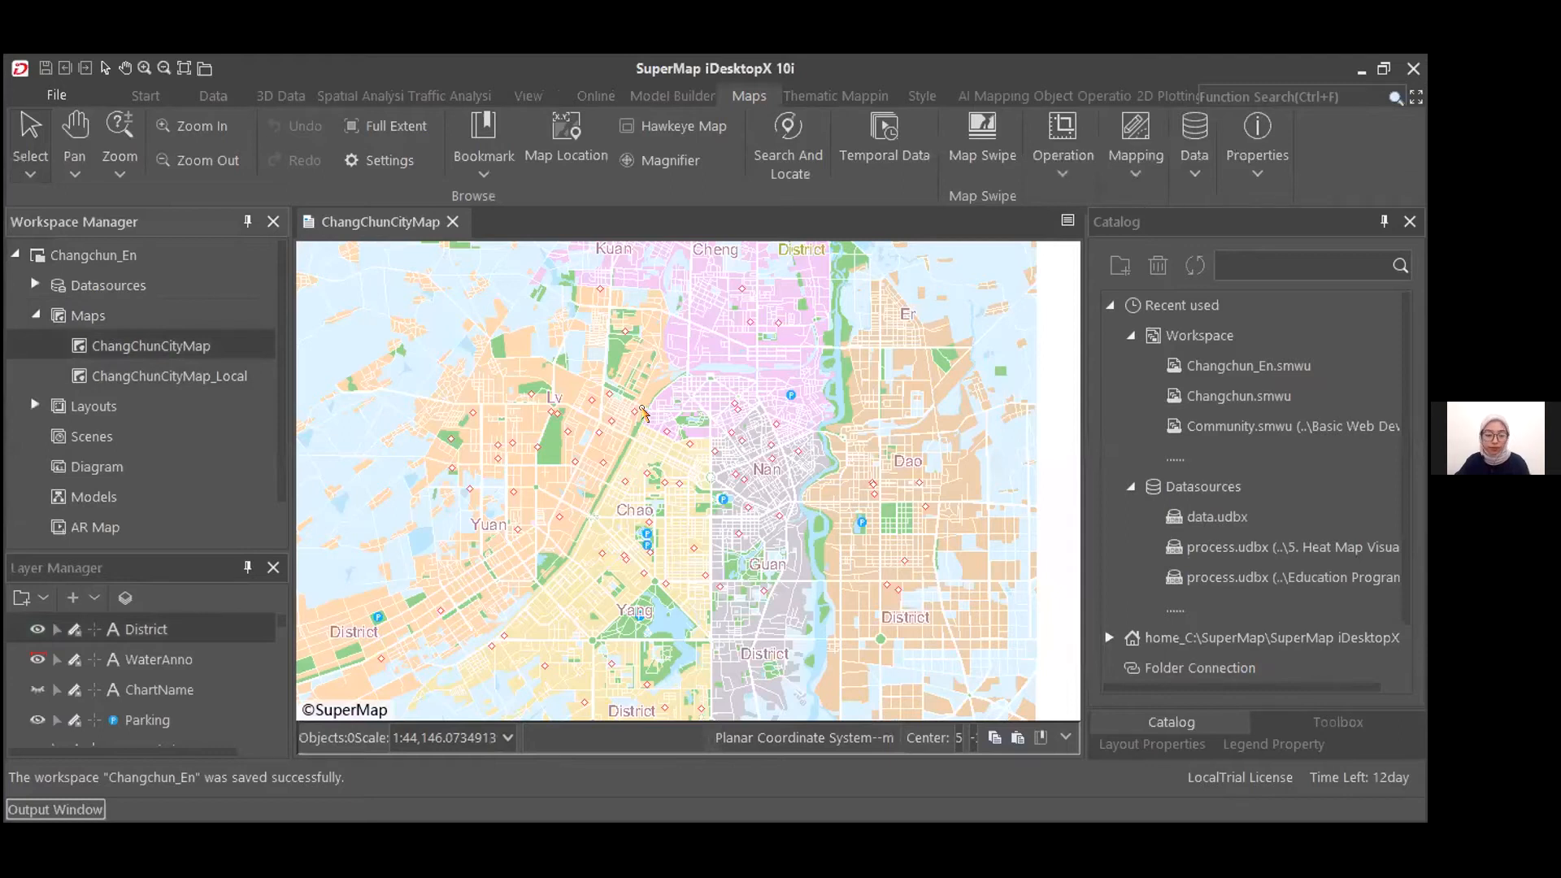
{"action": "scroll", "coordinate": [642, 413], "scroll_direction": "down", "scroll_amount": 1}
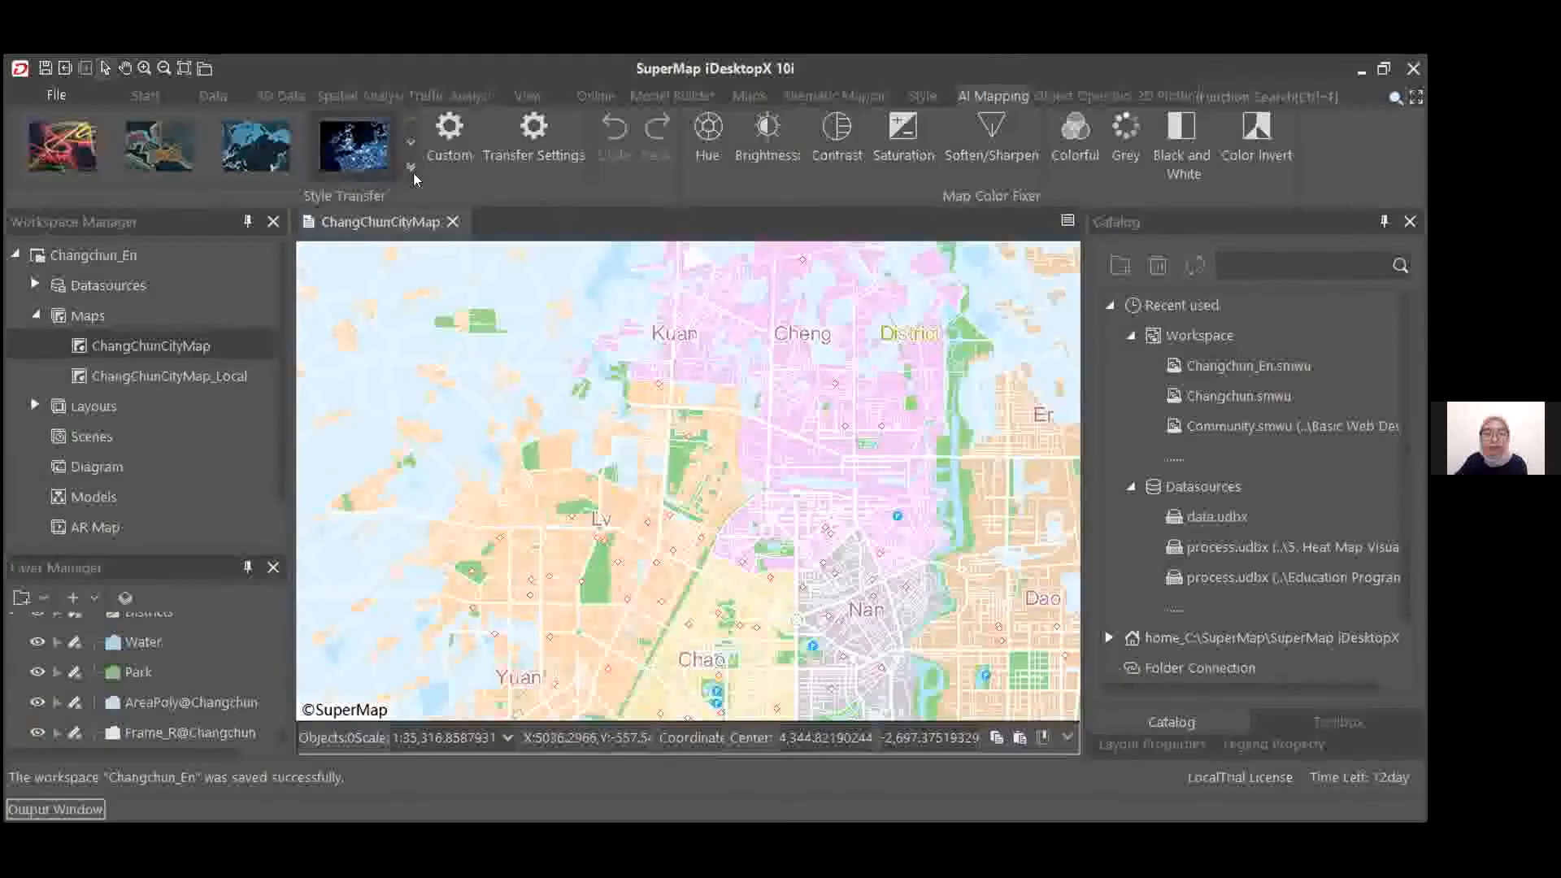
Apply an AI Mapping style transfer to the map with the first dark preset, the Heathrow light-trails image
{"action": "left_click", "coordinate": [452, 128]}
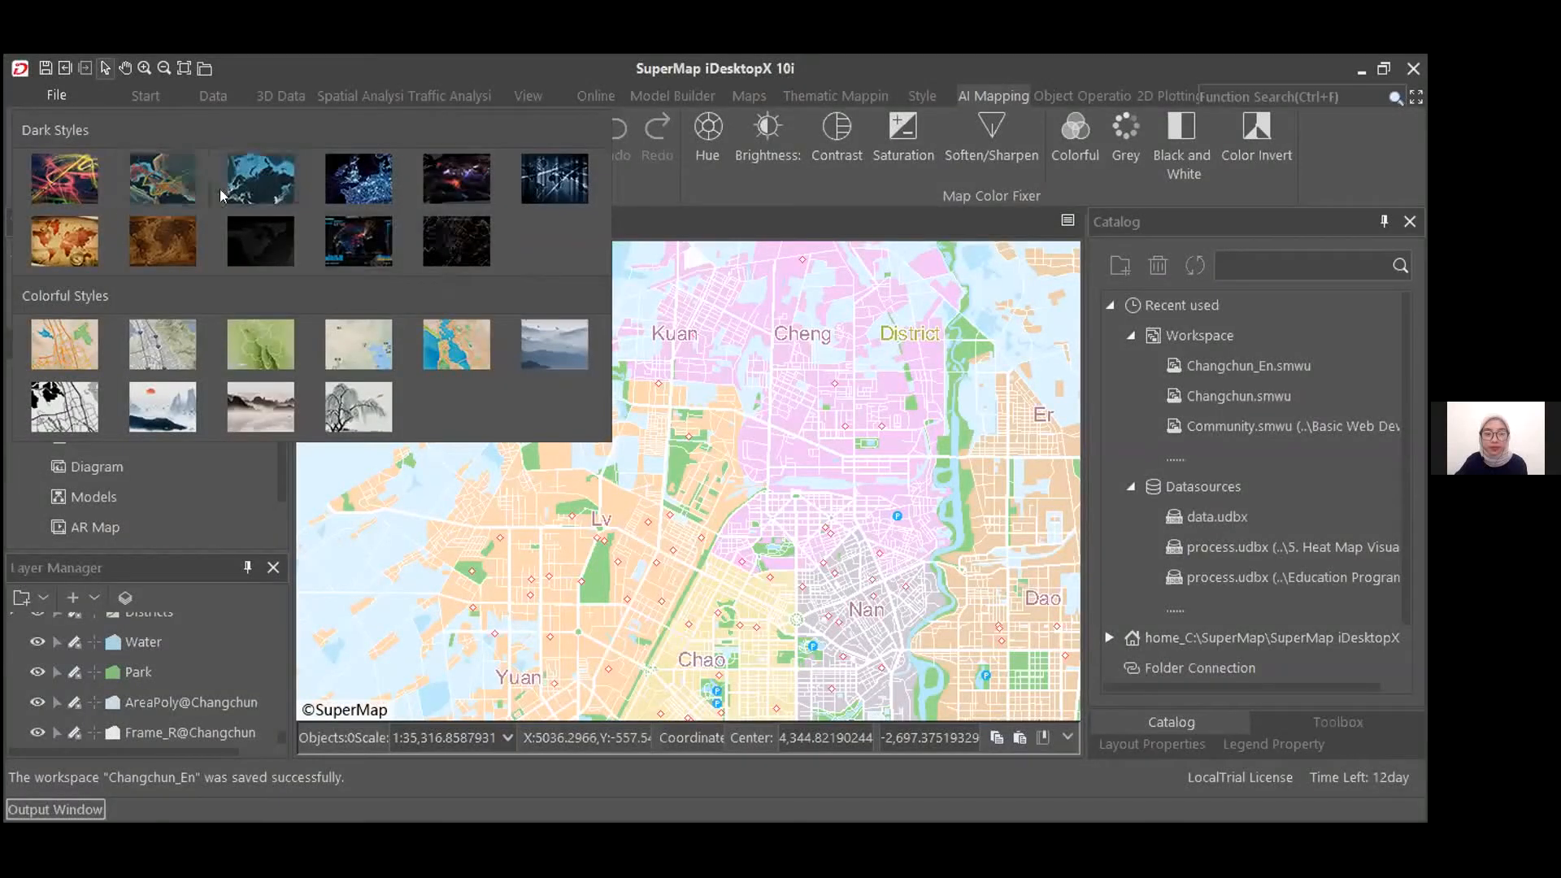
{"action": "mouse_move", "coordinate": [107, 196]}
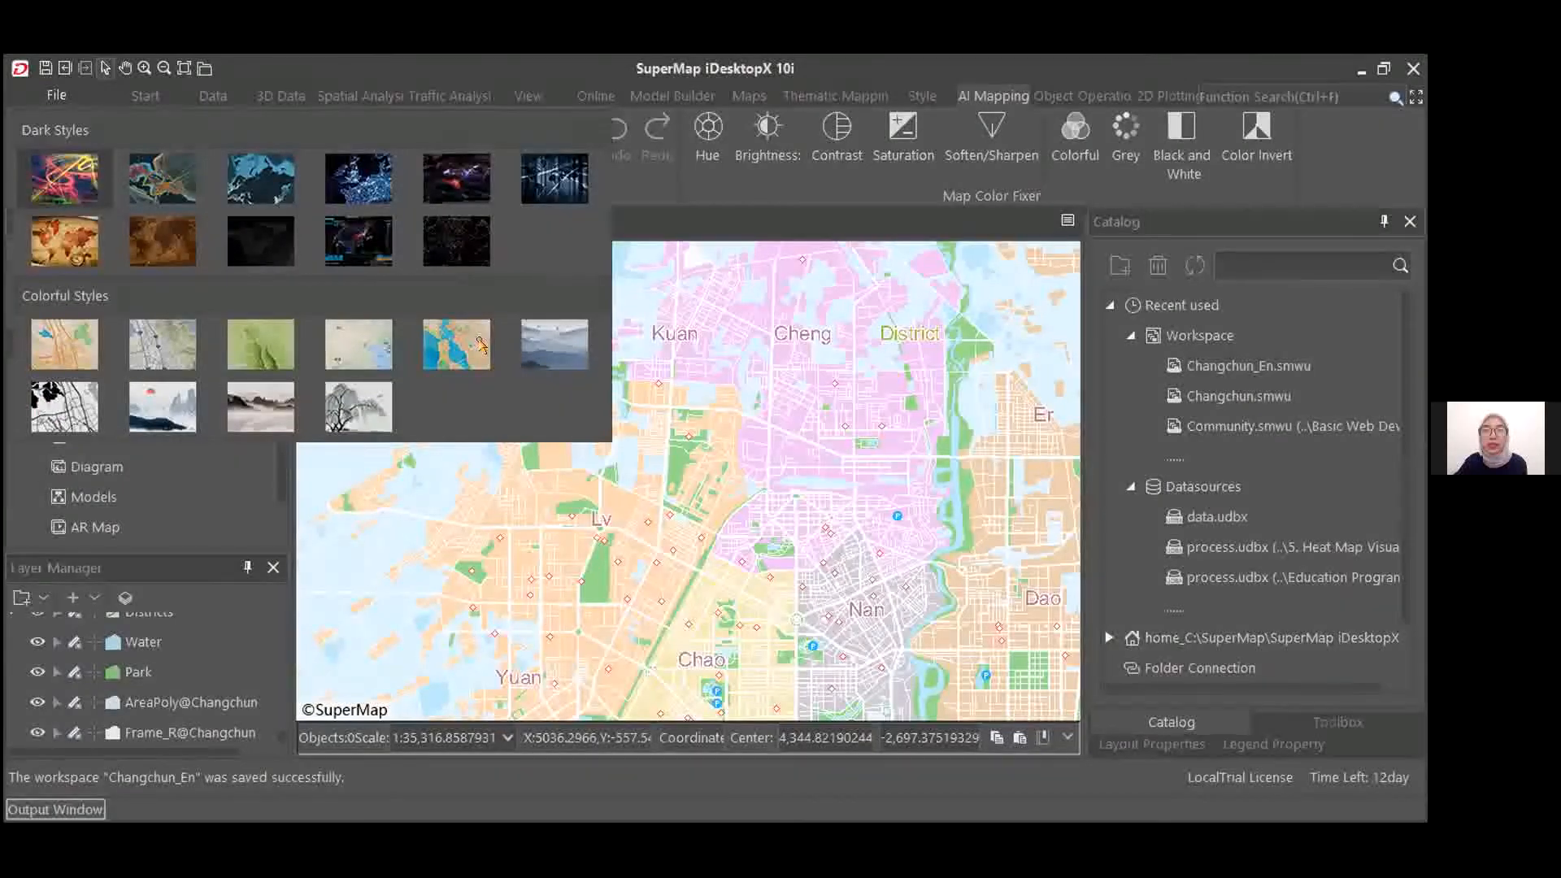
{"action": "left_click", "coordinate": [163, 178]}
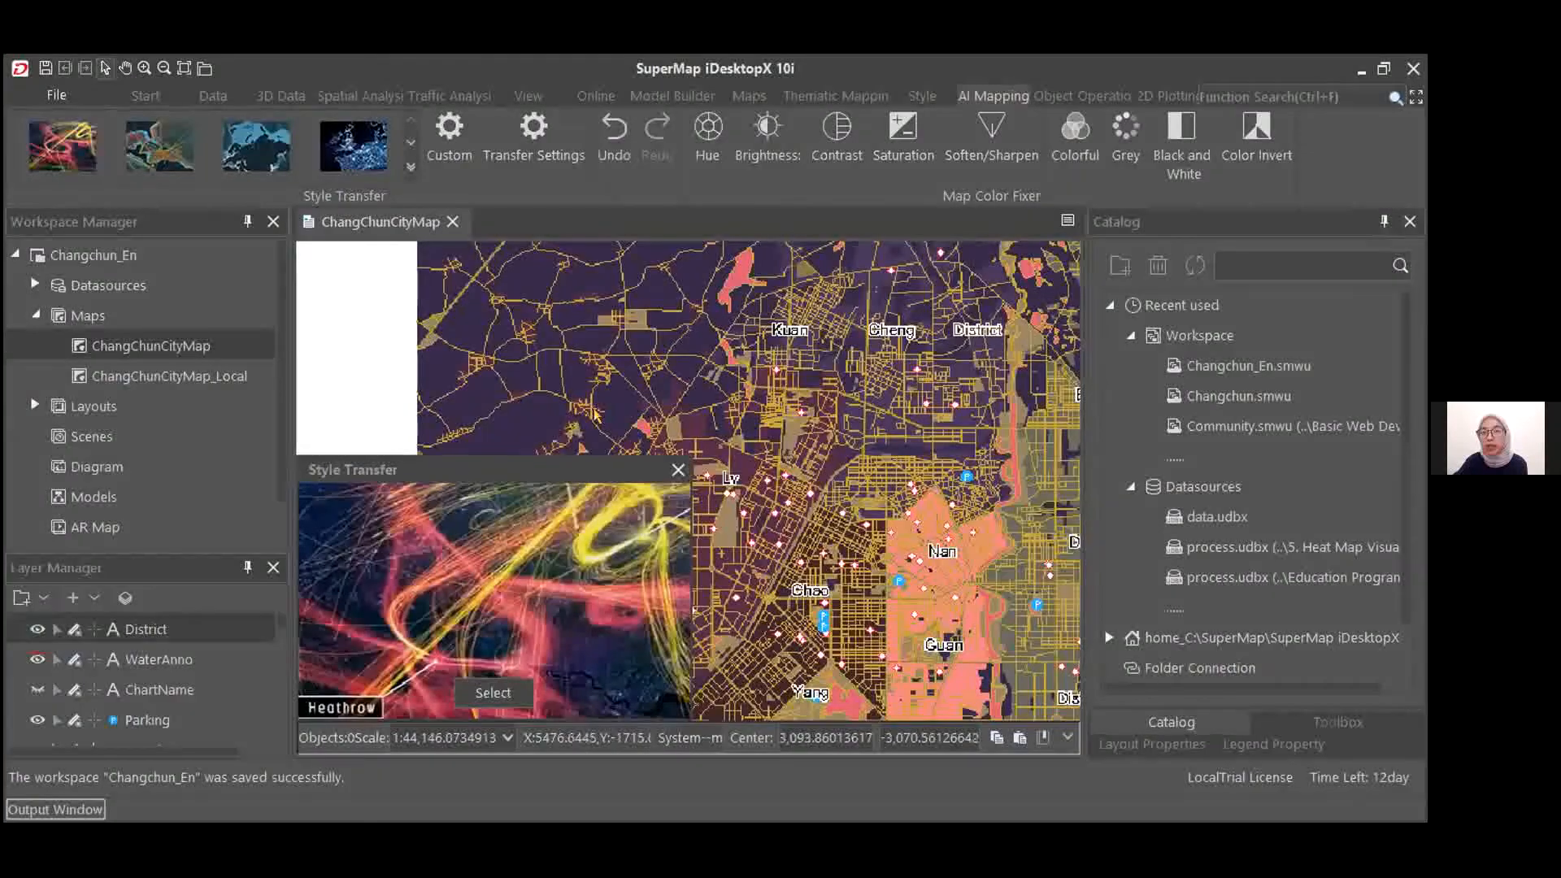
{"action": "scroll", "coordinate": [1020, 333], "scroll_direction": "up", "scroll_amount": 1}
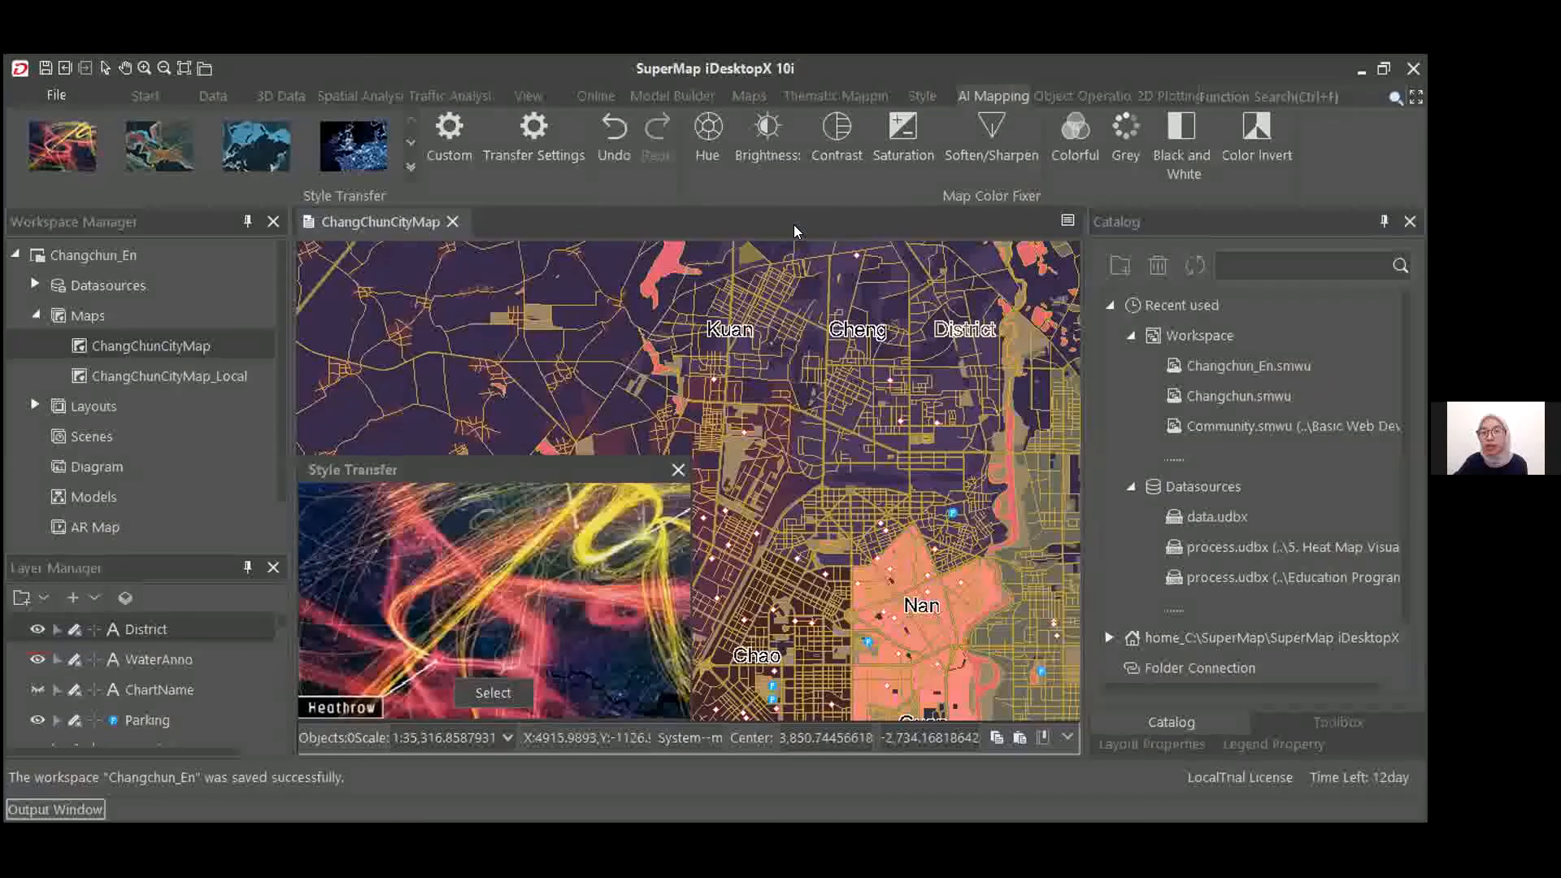
{"action": "left_click_drag", "start_coordinate": [617, 325], "coordinate": [621, 360]}
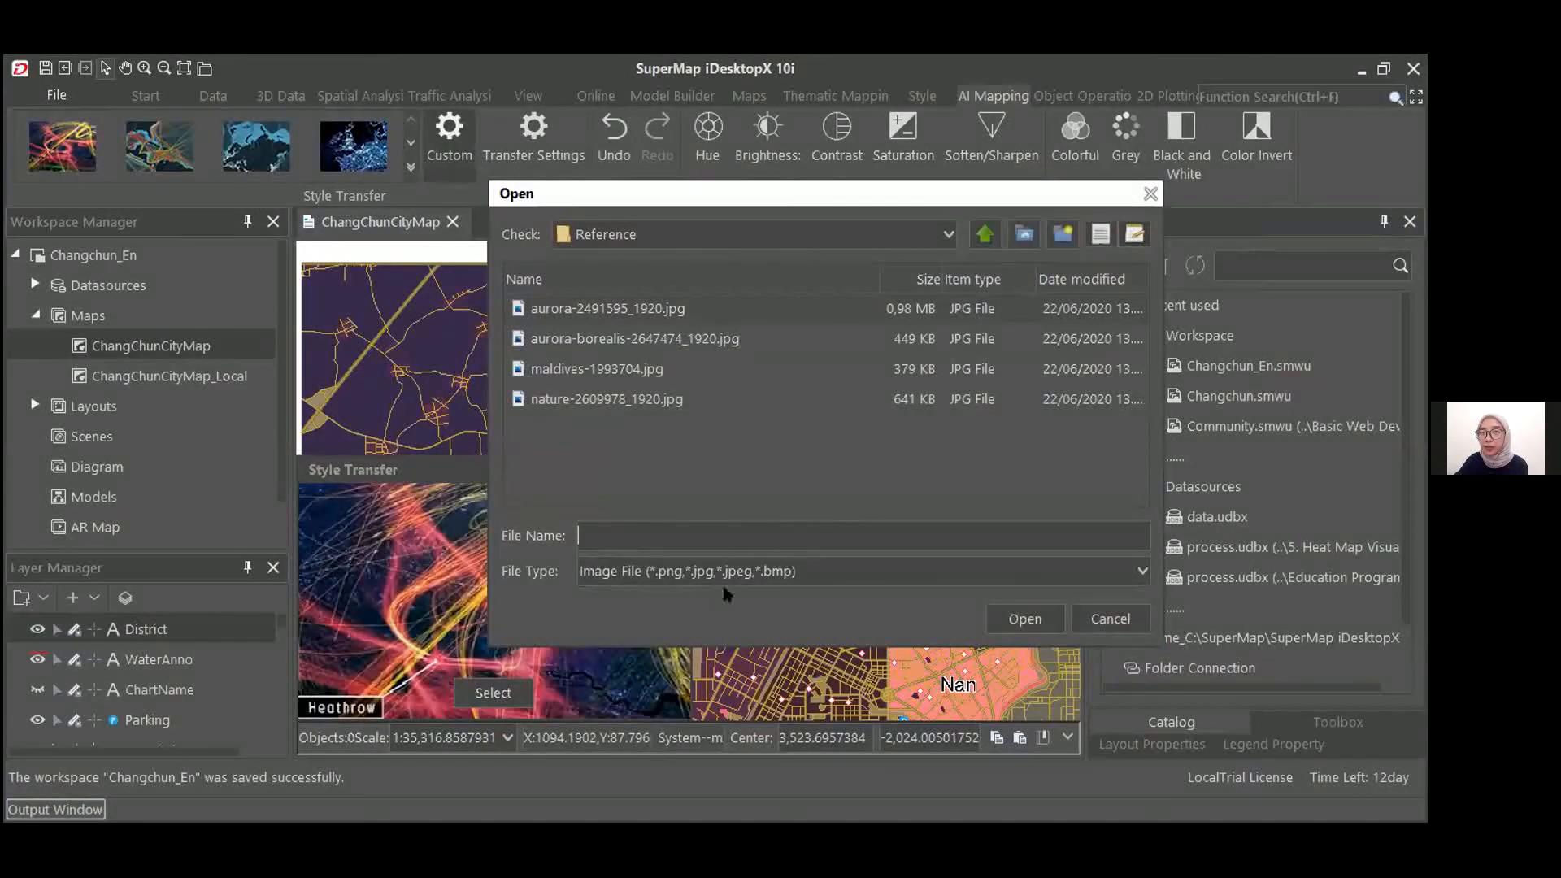
Restyle the map from the custom image aurora-2491595_1920.jpg, and after that with the first colorful preset style
{"action": "left_click", "coordinate": [651, 309]}
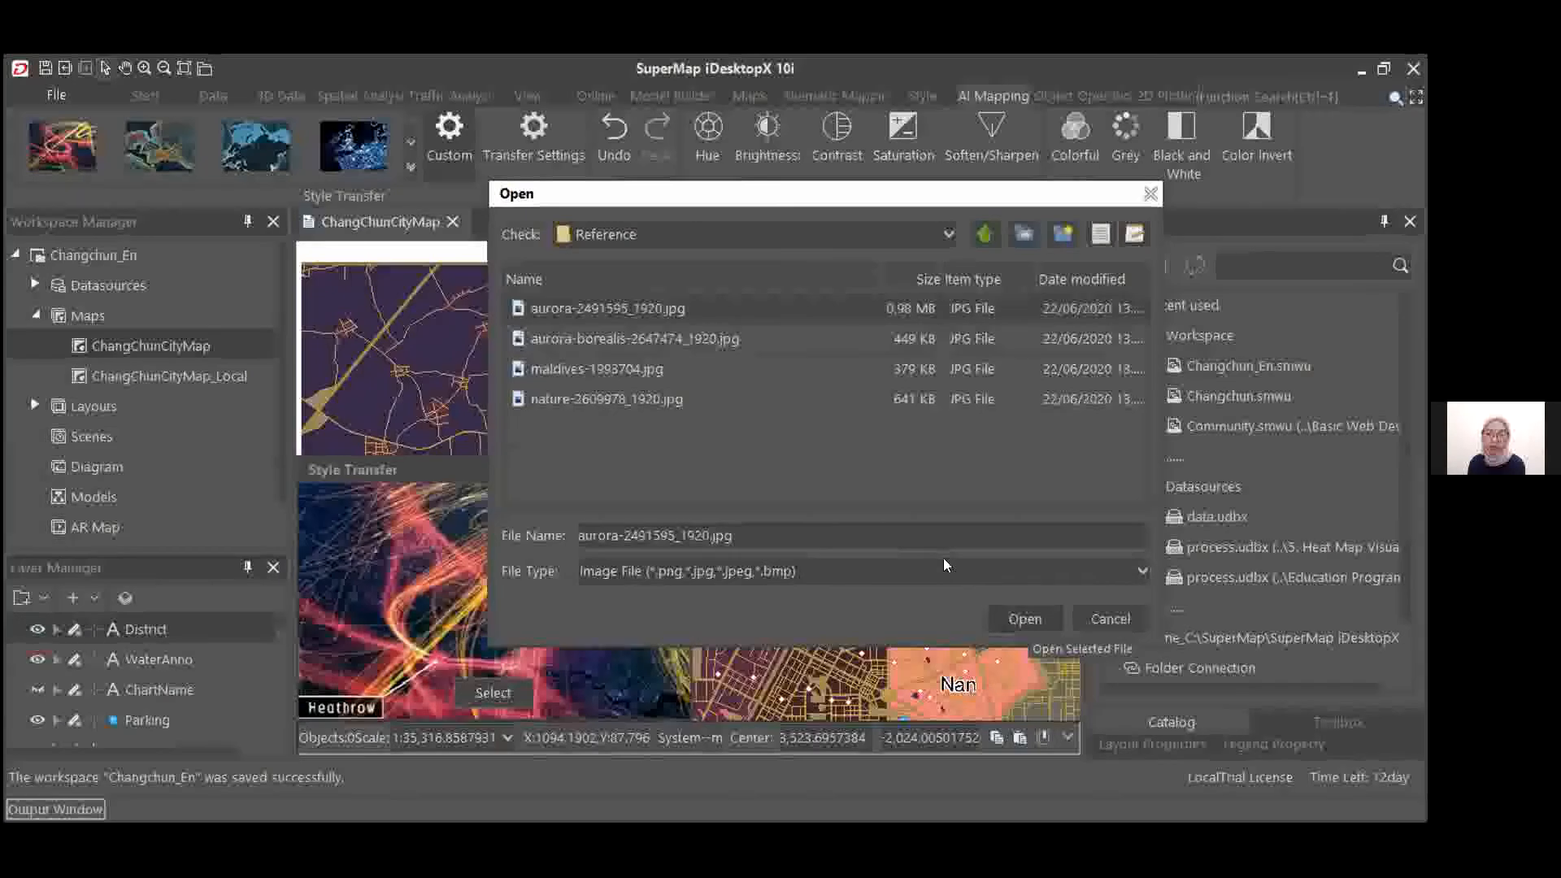
{"action": "left_click", "coordinate": [1024, 619]}
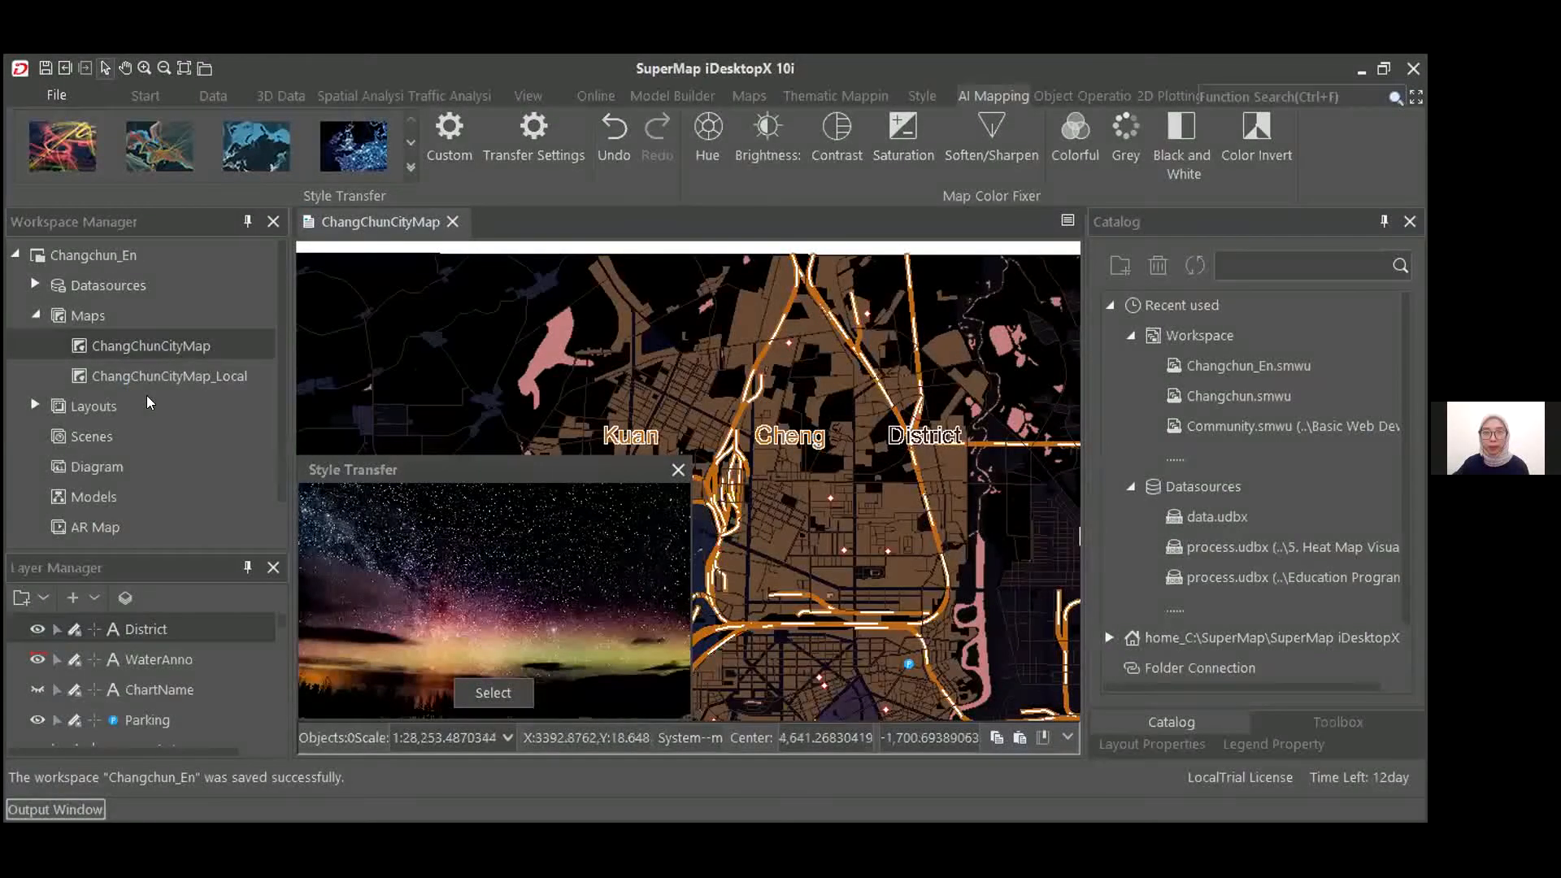
{"action": "left_click", "coordinate": [411, 143]}
{"action": "left_click", "coordinate": [353, 147]}
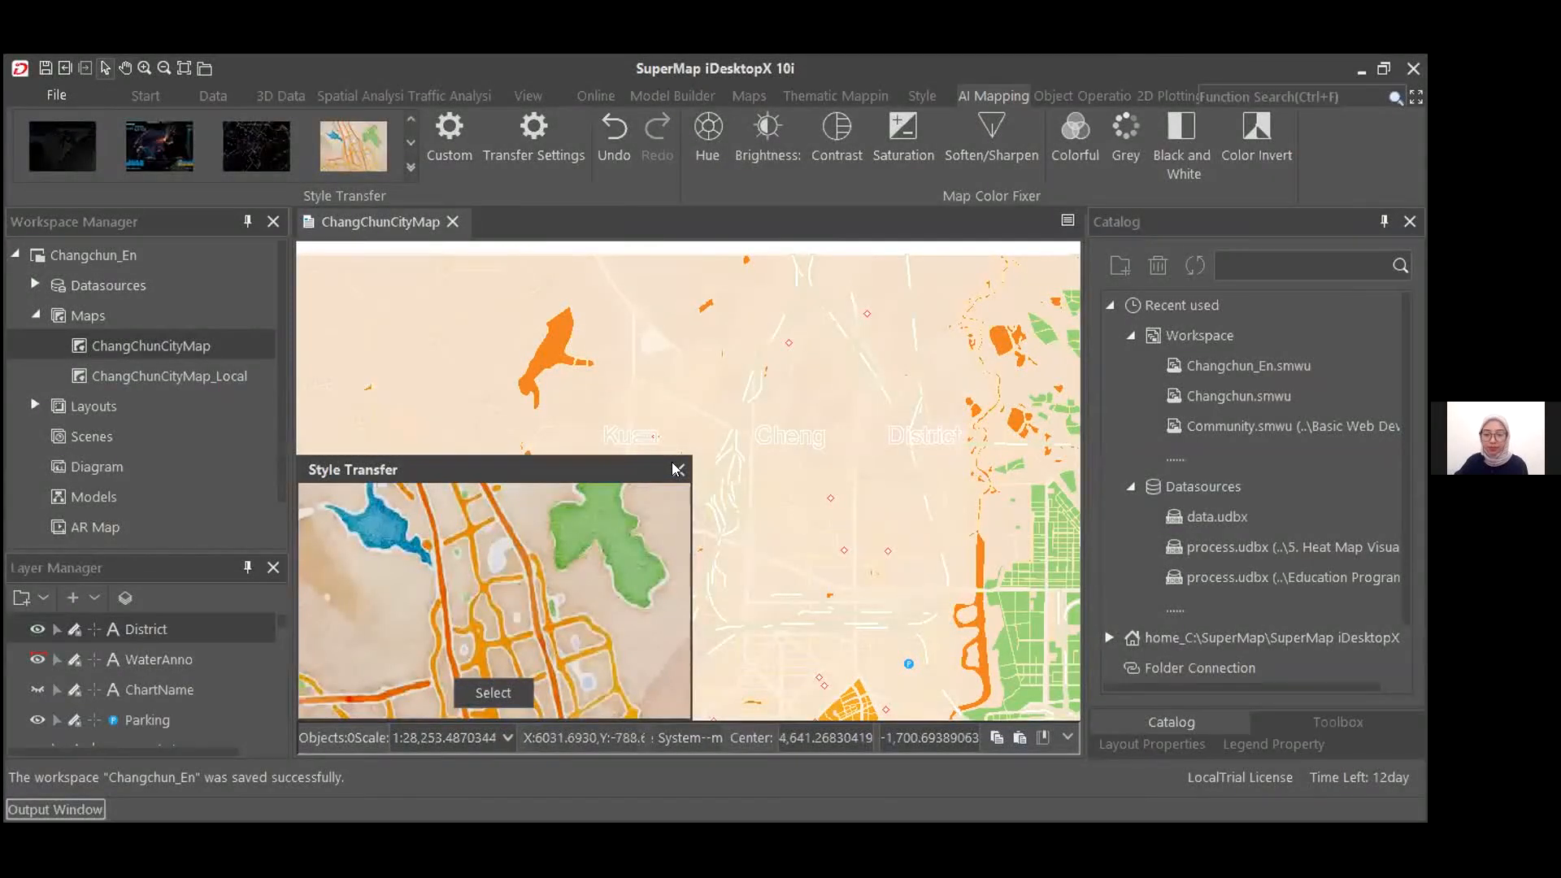
{"action": "scroll", "coordinate": [883, 362], "scroll_direction": "down", "scroll_amount": 1}
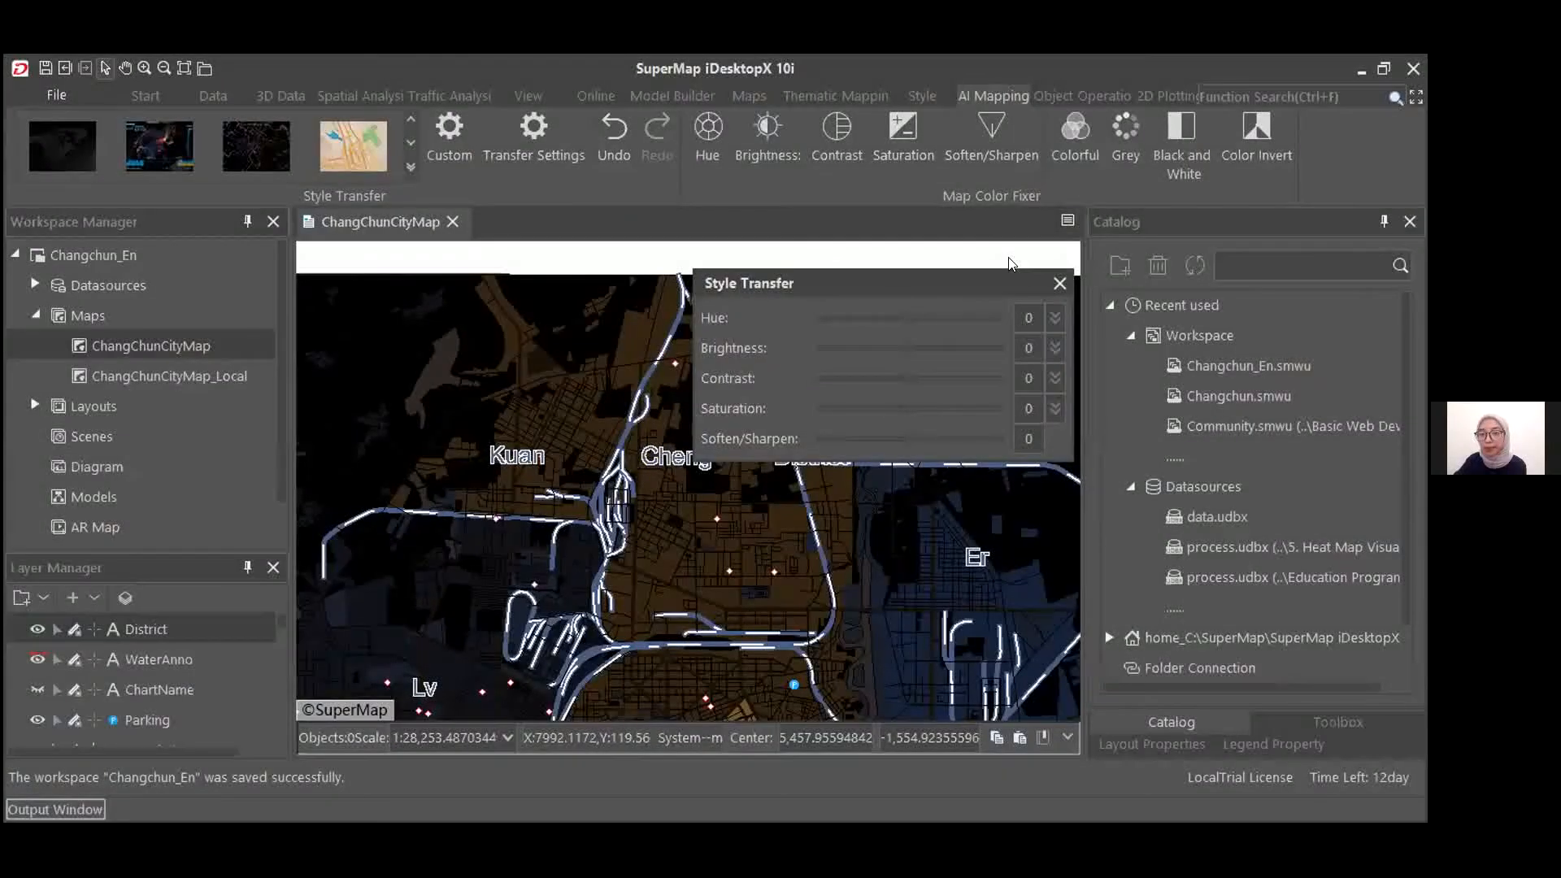
View the map's hue, brightness, contrast, saturation and soften/sharpen adjustments and close them
{"action": "left_click_drag", "start_coordinate": [1006, 281], "coordinate": [1015, 240]}
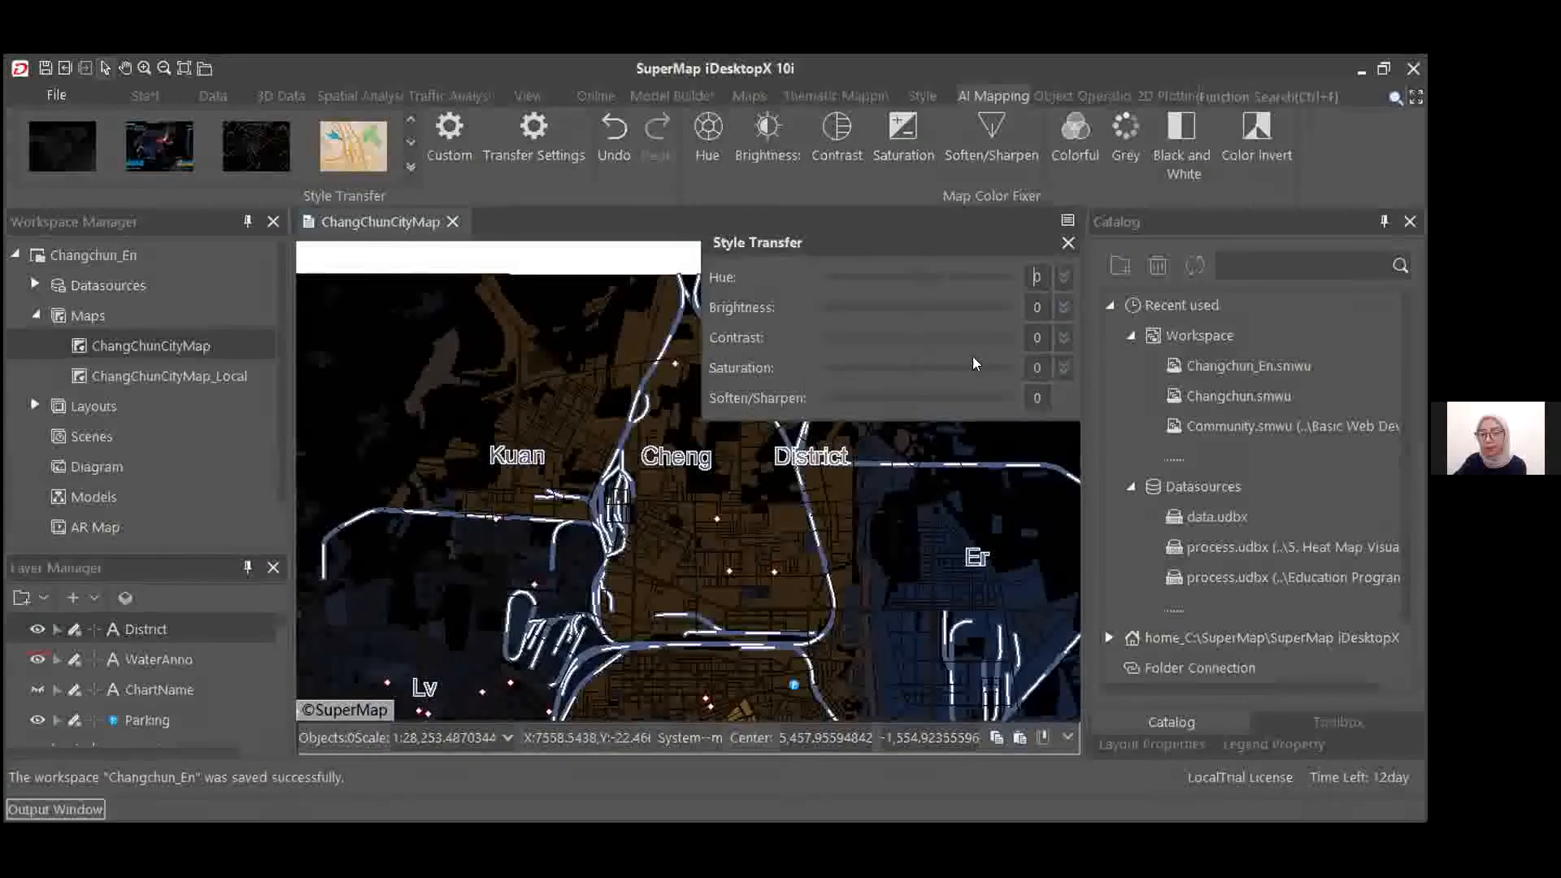
{"action": "left_click", "coordinate": [1067, 242]}
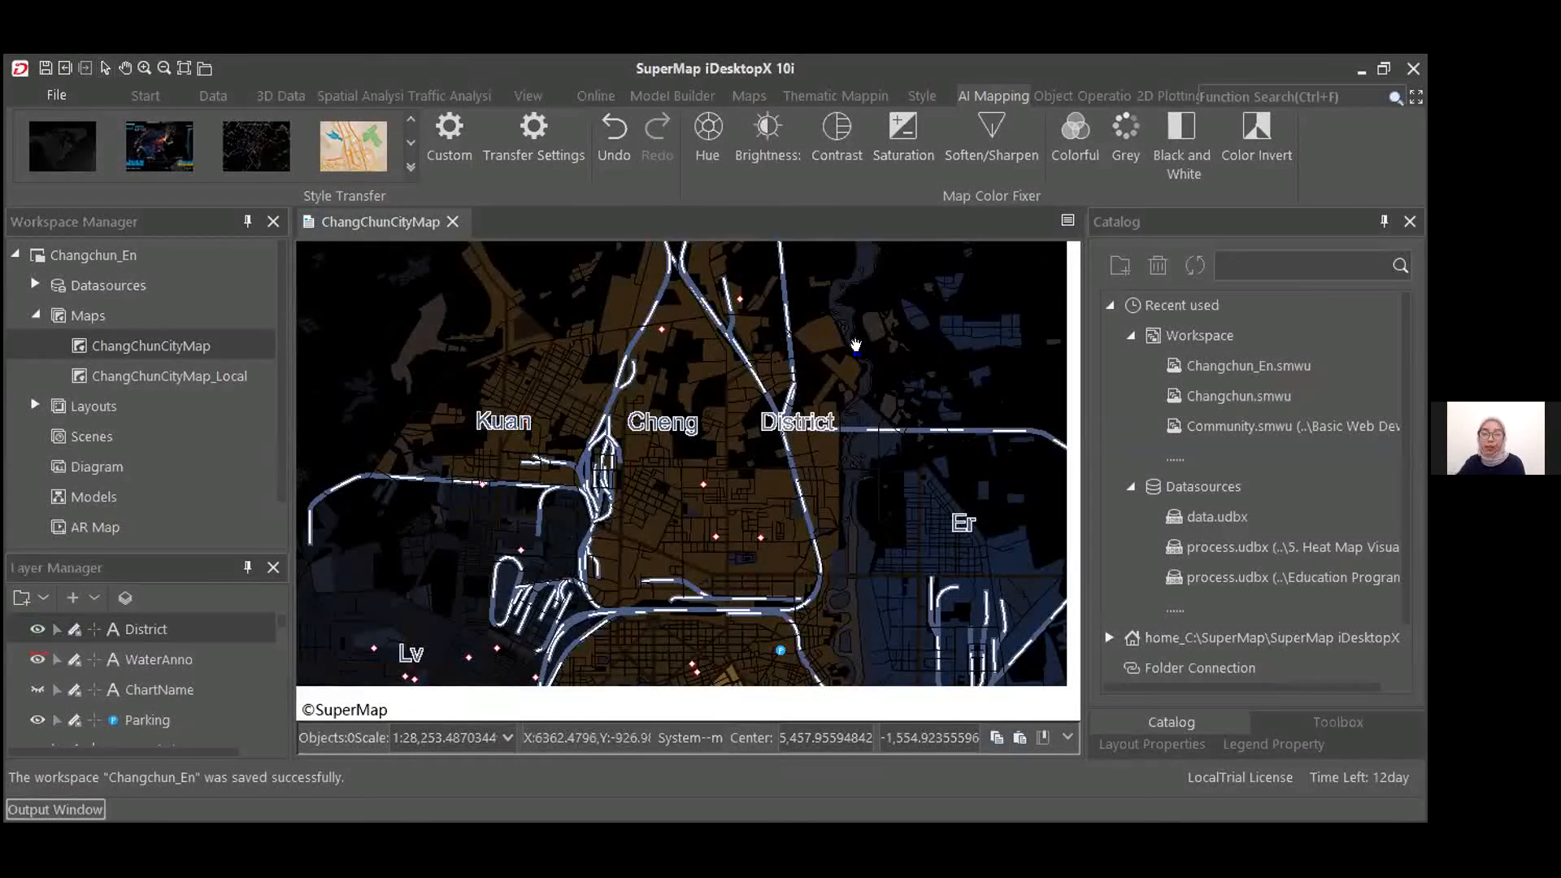
{"action": "scroll", "coordinate": [856, 345], "scroll_direction": "down", "scroll_amount": 1}
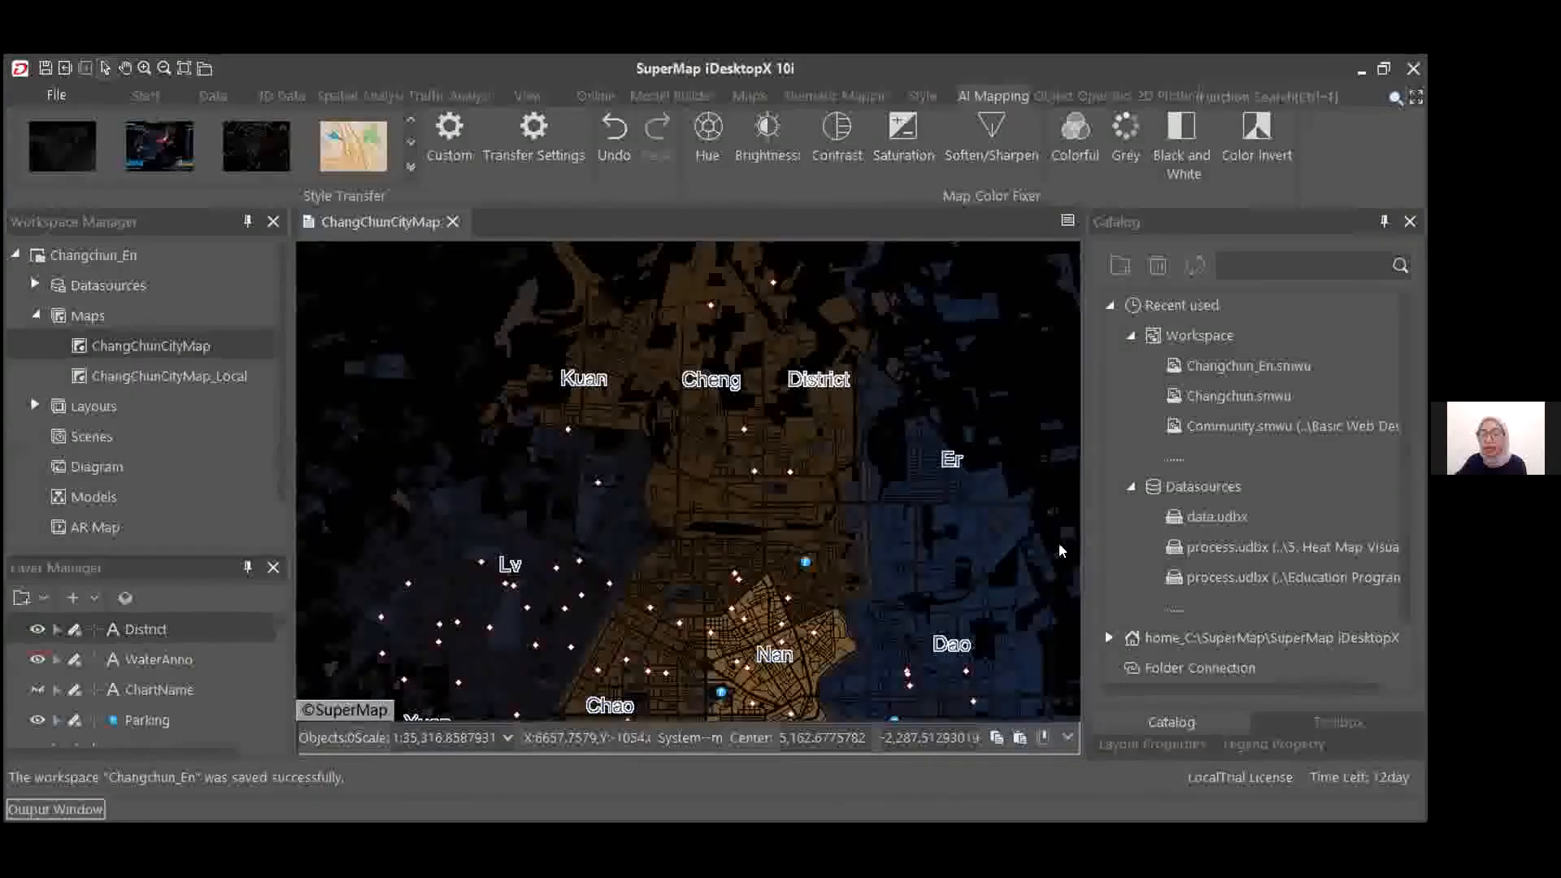
Save the restyled map as a new map named ChangChunCityMap1 in the workspace
{"action": "right_click", "coordinate": [1058, 543]}
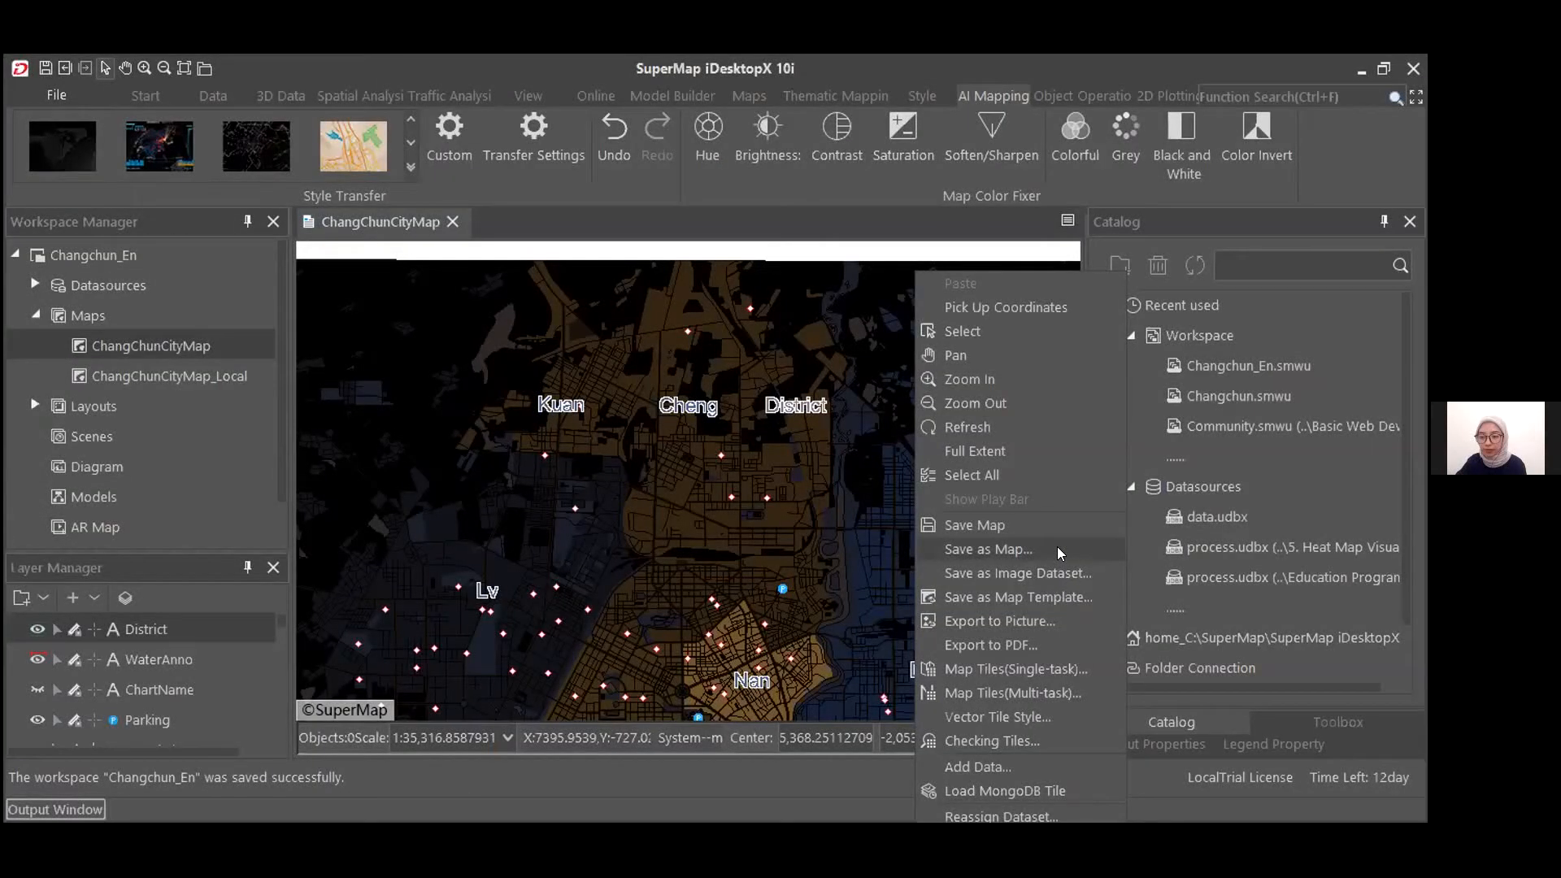
{"action": "left_click", "coordinate": [1057, 547]}
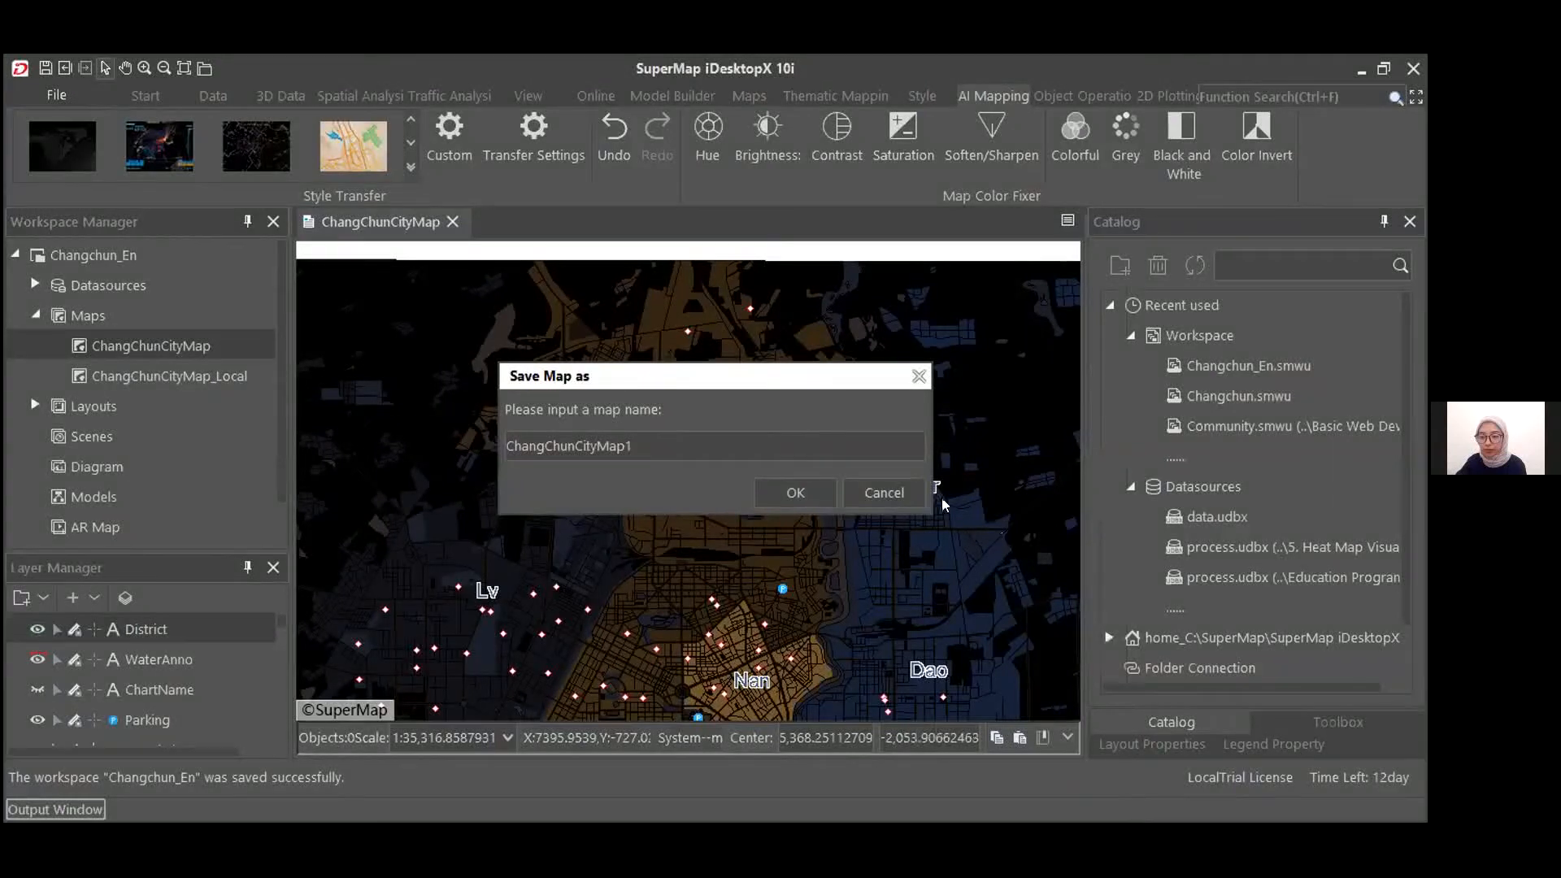
{"action": "left_click_drag", "start_coordinate": [732, 379], "coordinate": [735, 346]}
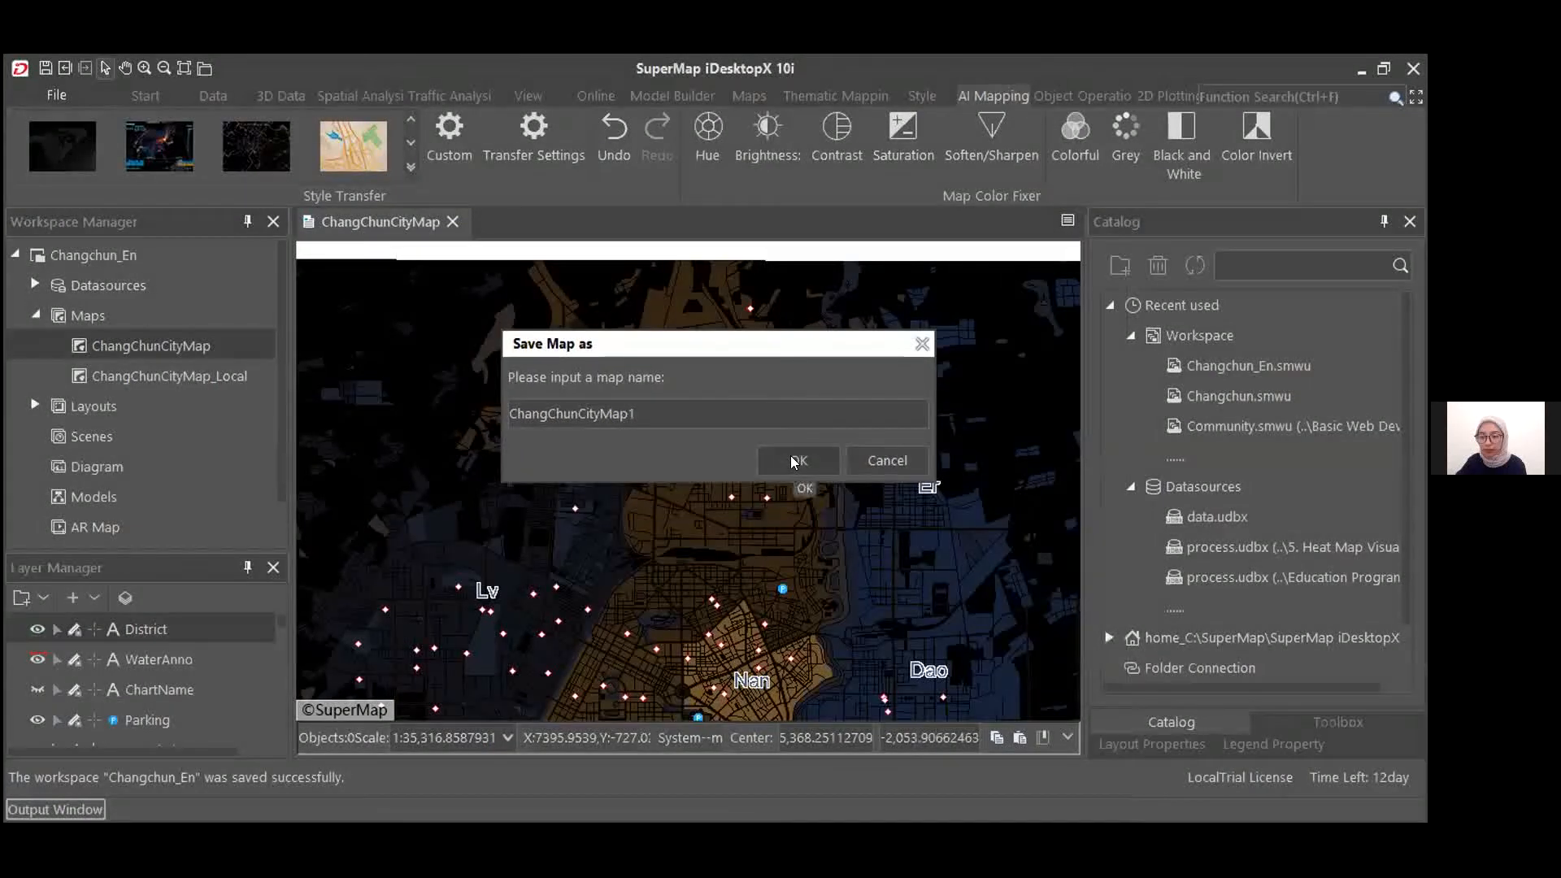
{"action": "left_click", "coordinate": [794, 462]}
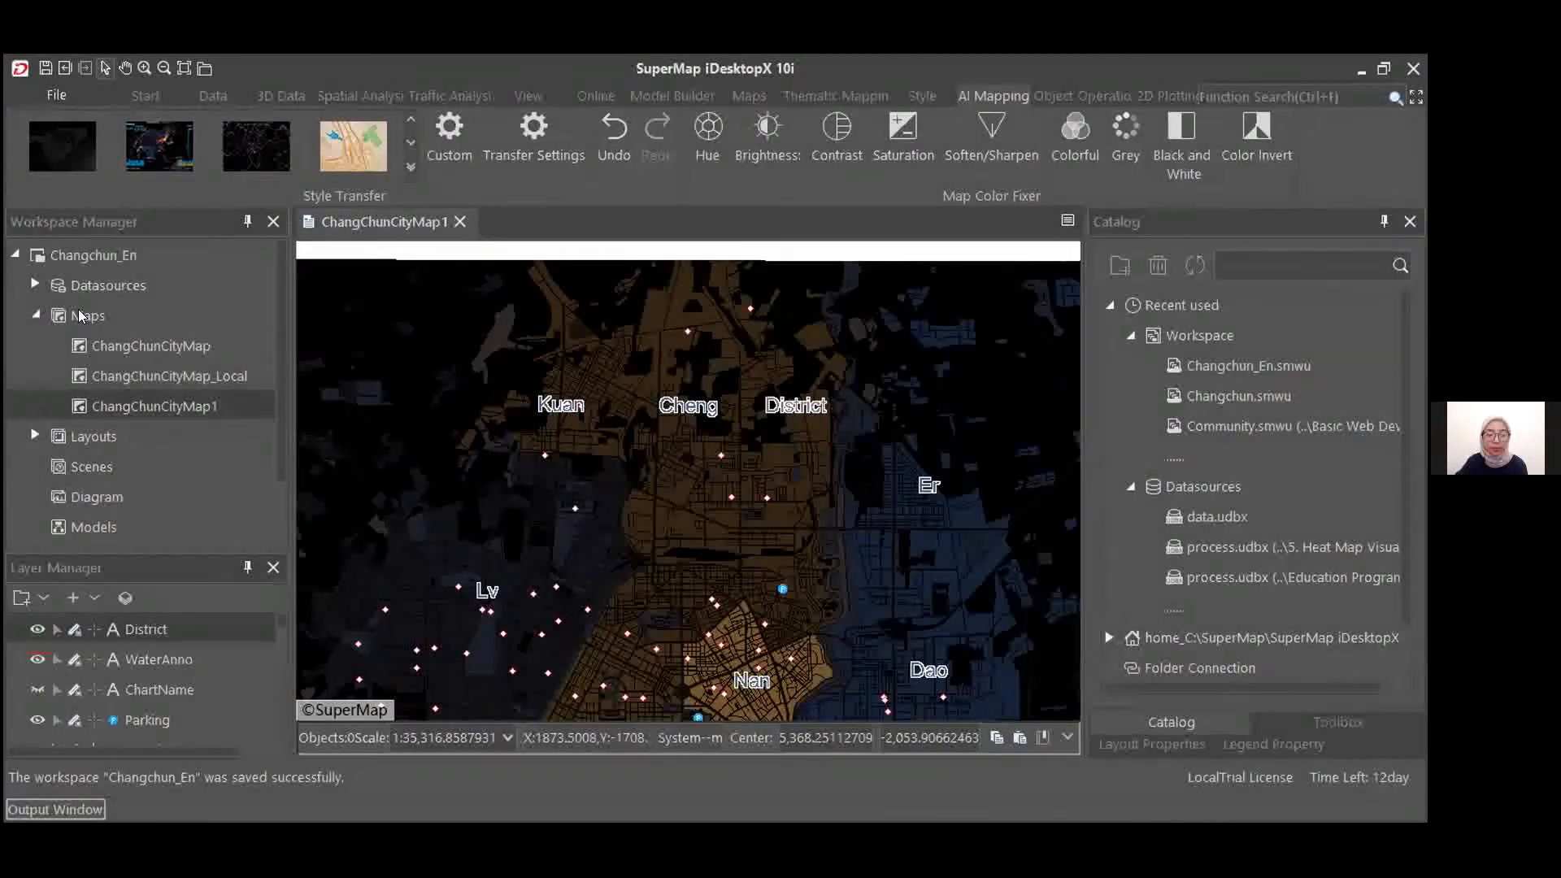
{"action": "left_click", "coordinate": [210, 408]}
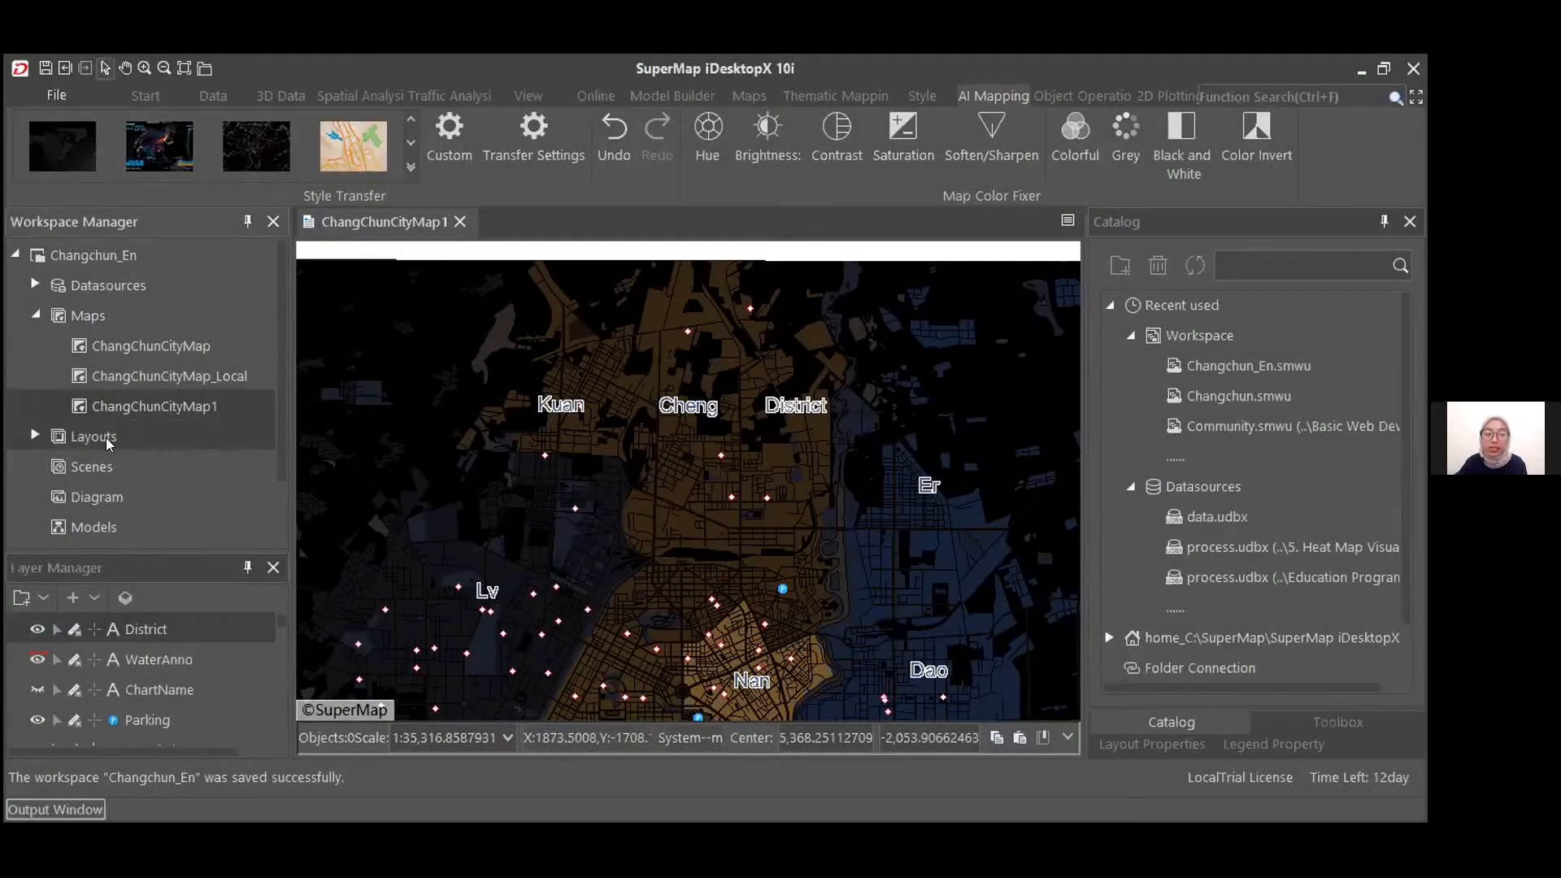
Create a new layout in the workspace from the Blank template
{"action": "right_click", "coordinate": [109, 437]}
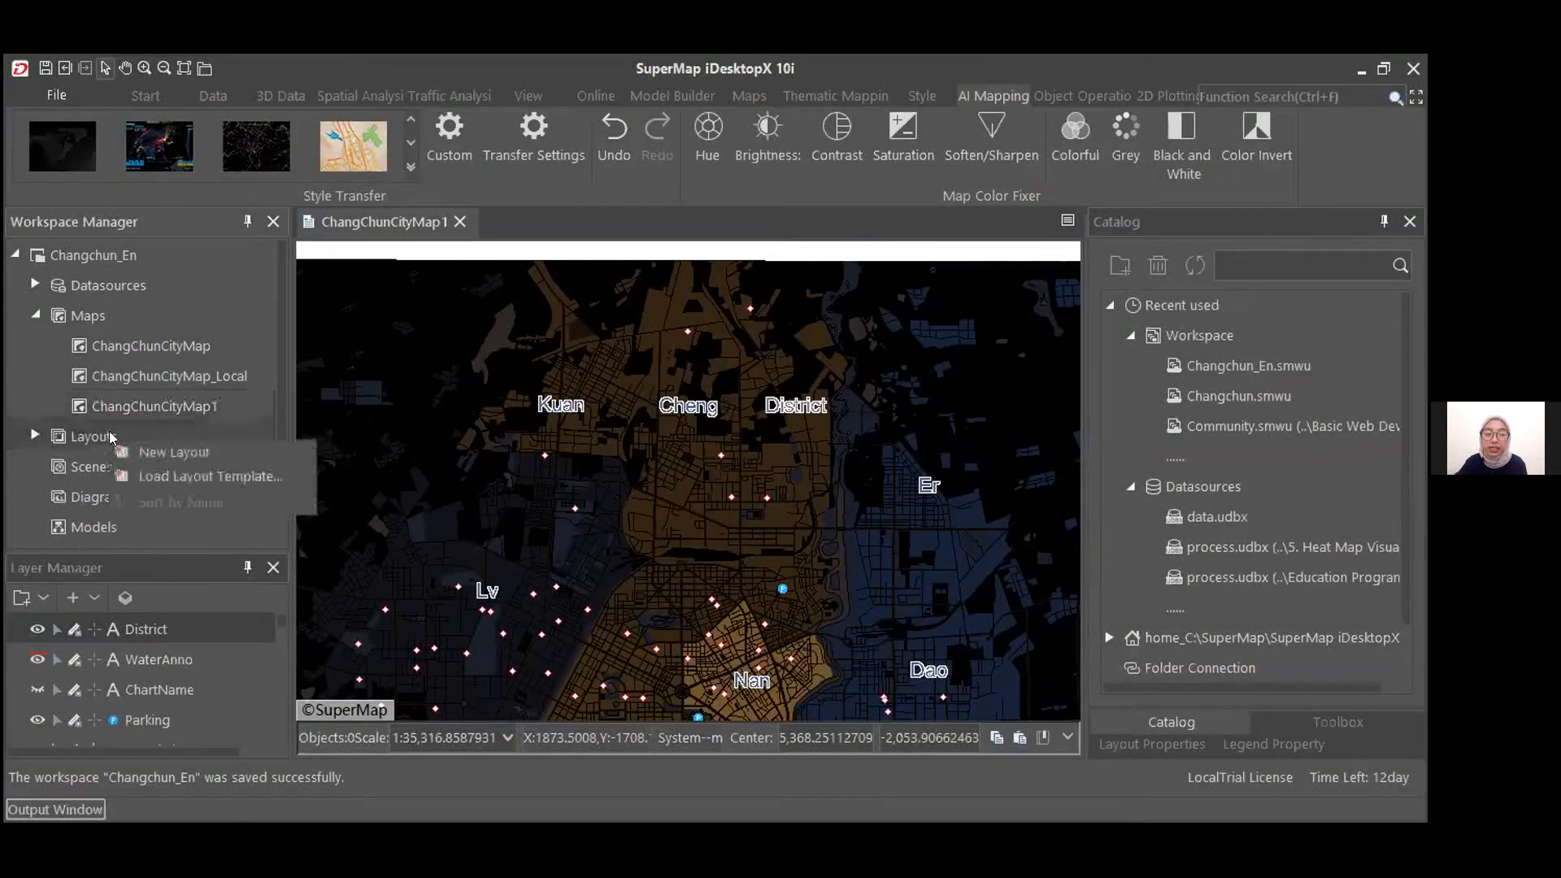
{"action": "left_click", "coordinate": [255, 447]}
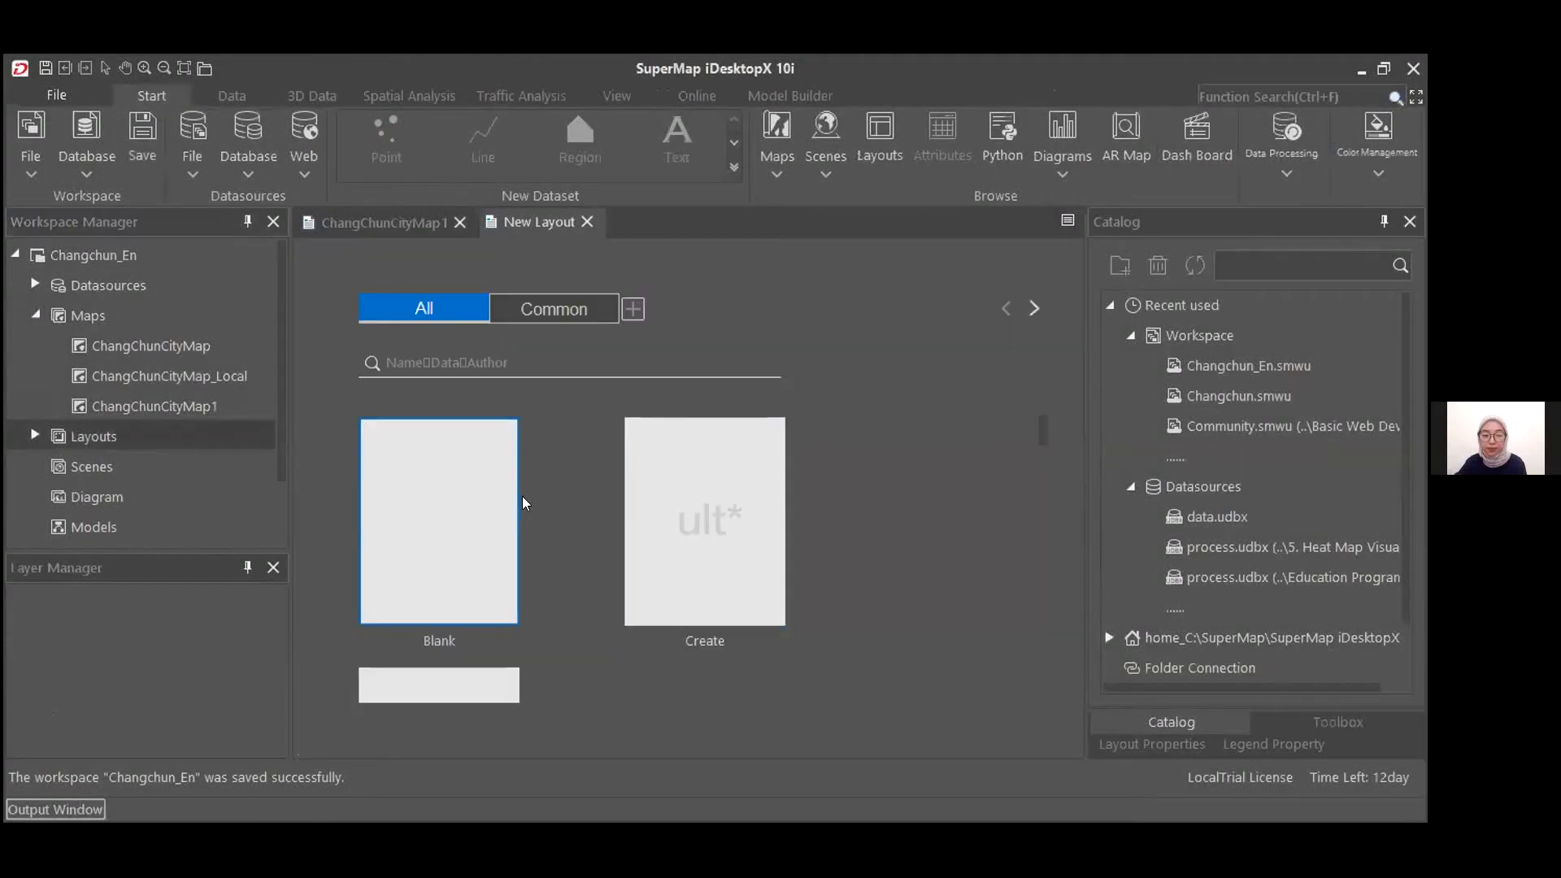
{"action": "double_click", "coordinate": [435, 521]}
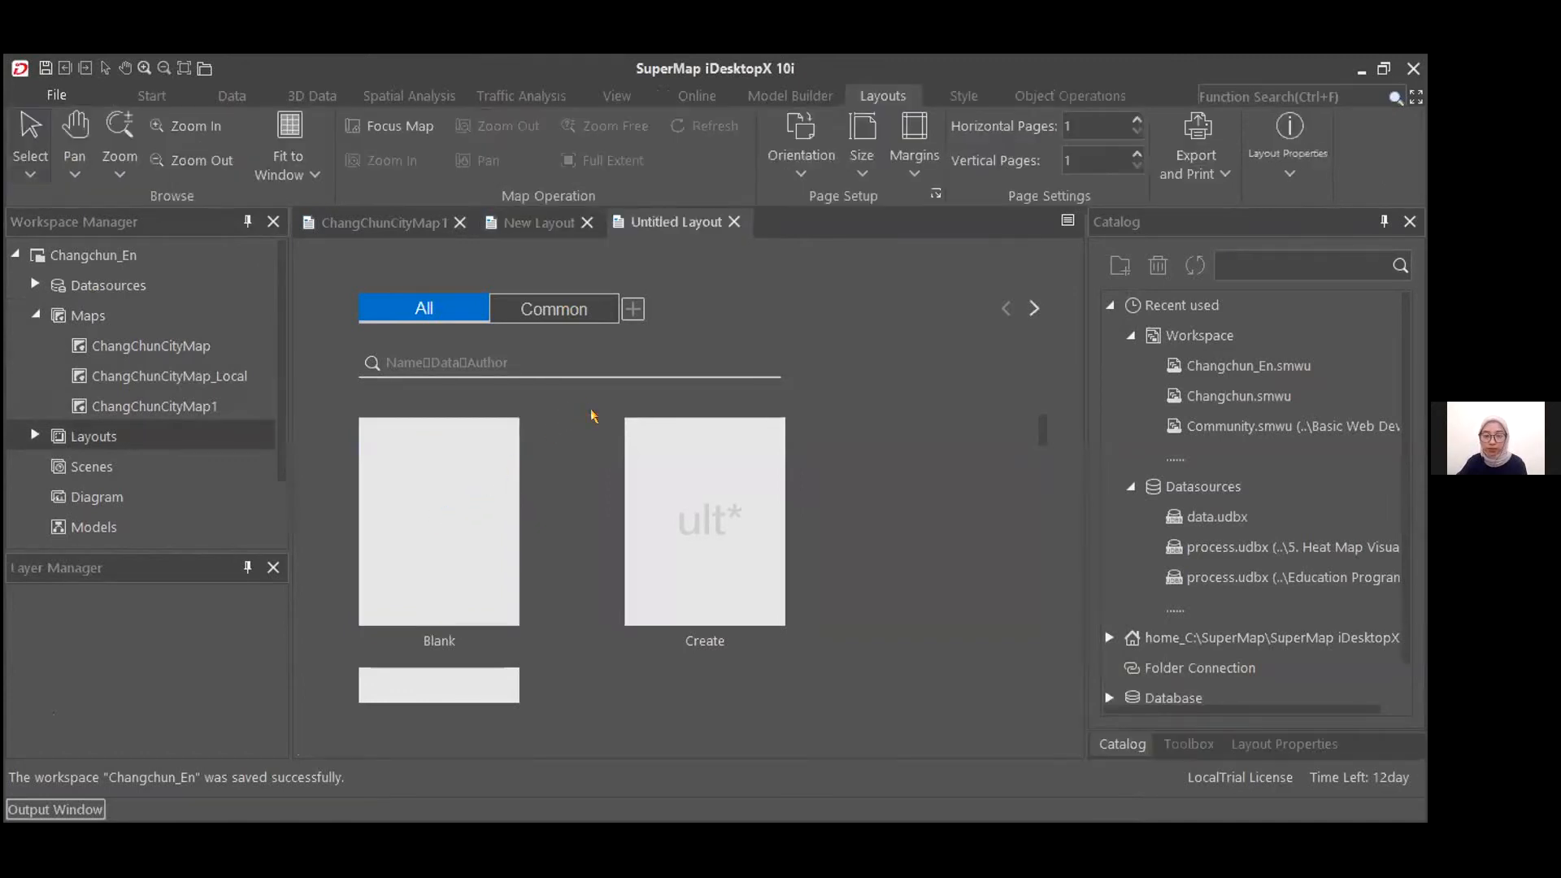
{"action": "scroll", "coordinate": [593, 415], "scroll_direction": "down", "scroll_amount": 2}
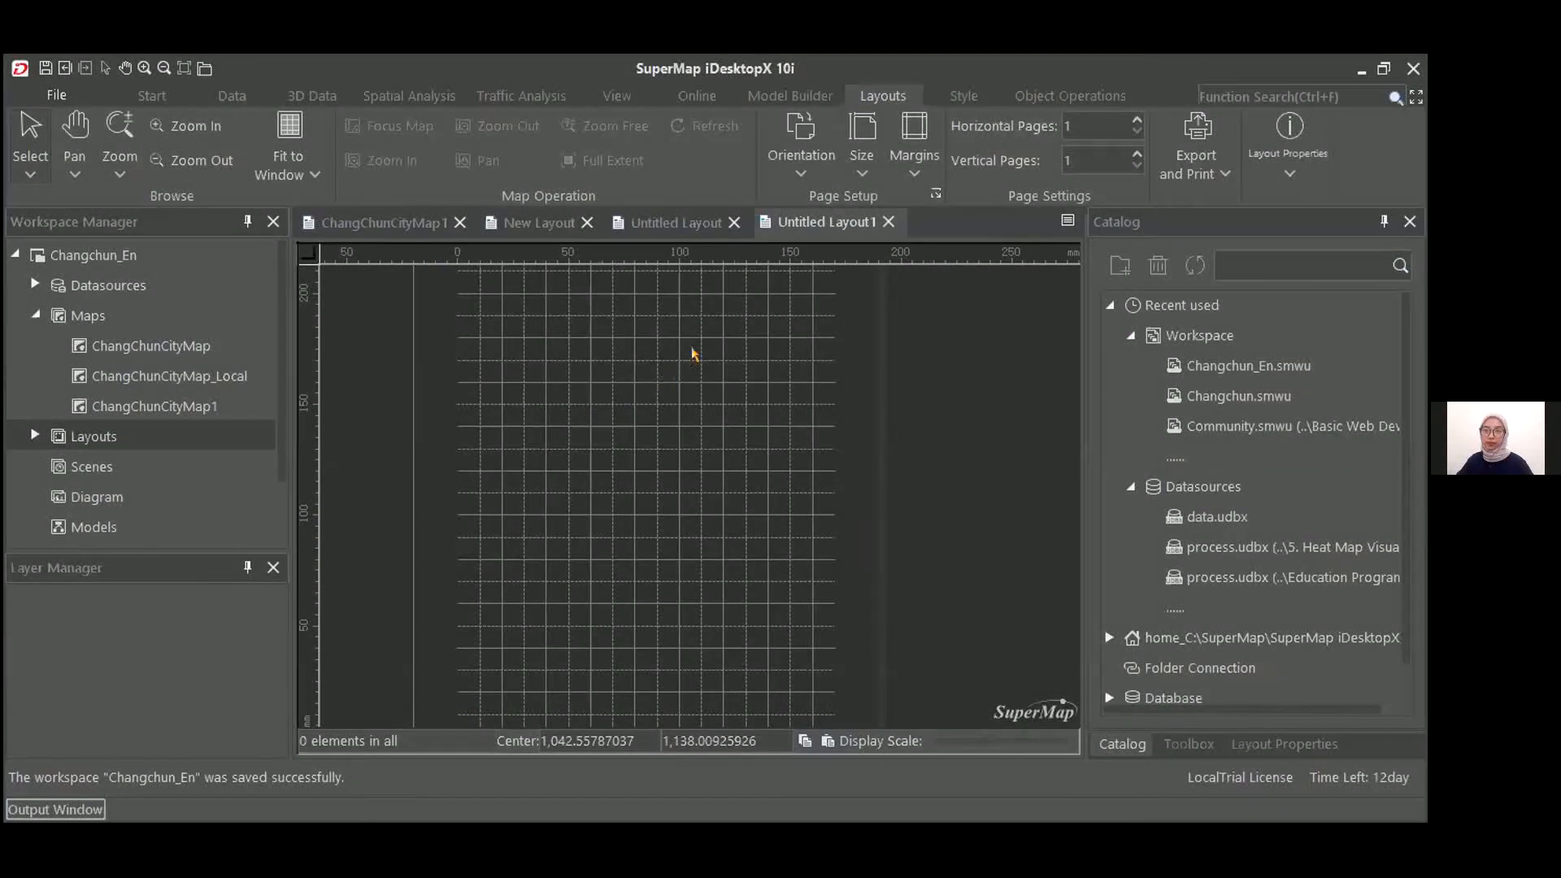
{"action": "scroll", "coordinate": [717, 378], "scroll_direction": "down", "scroll_amount": 1}
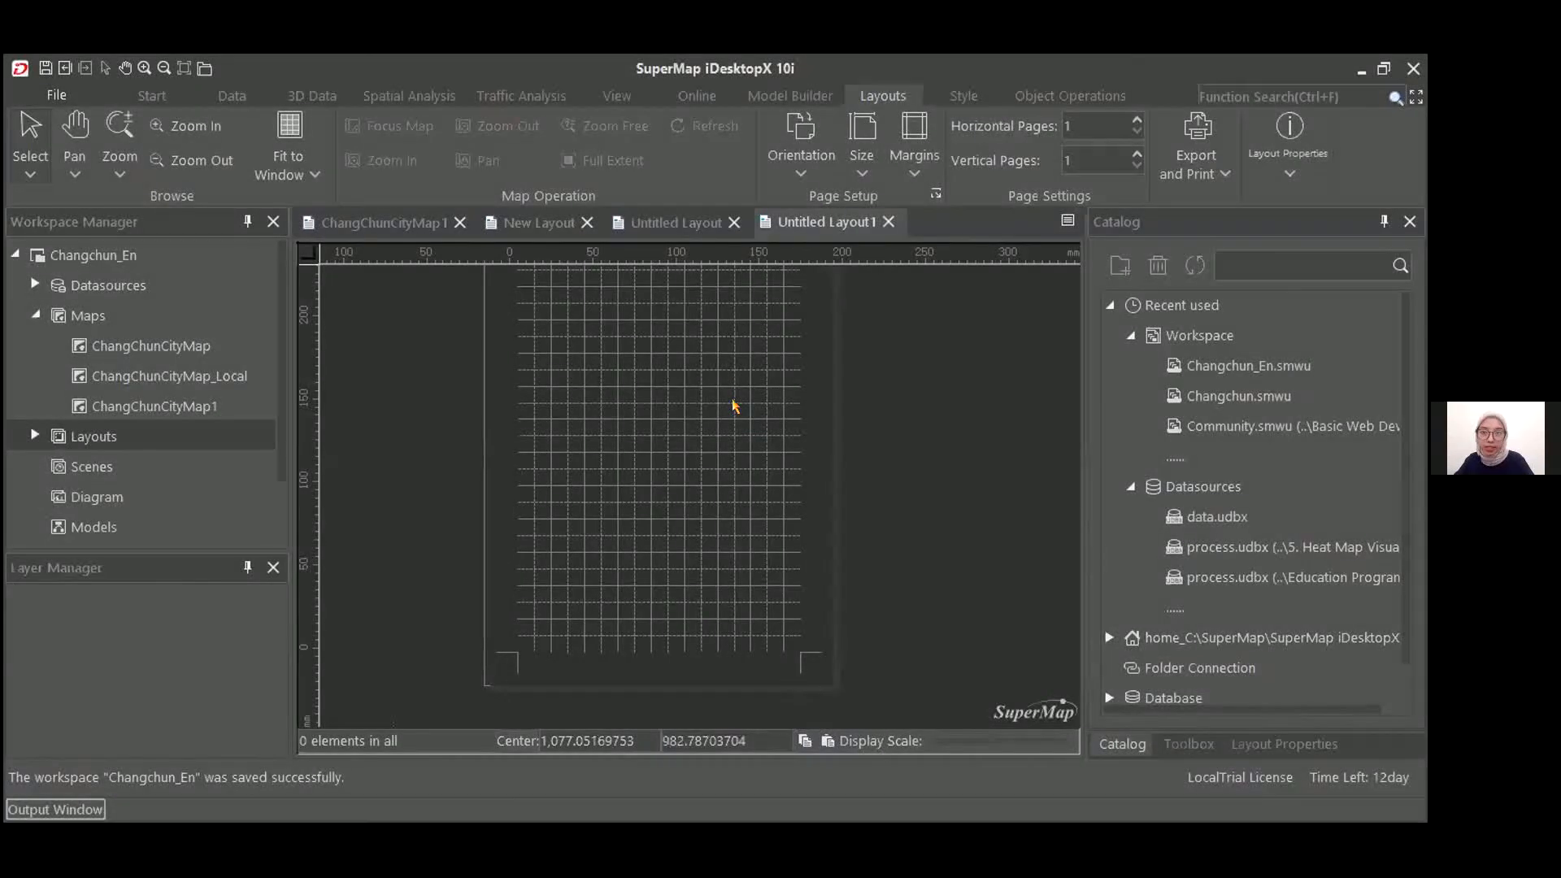
{"action": "left_click_drag", "start_coordinate": [735, 407], "coordinate": [779, 478]}
{"action": "left_click_drag", "start_coordinate": [812, 397], "coordinate": [820, 393]}
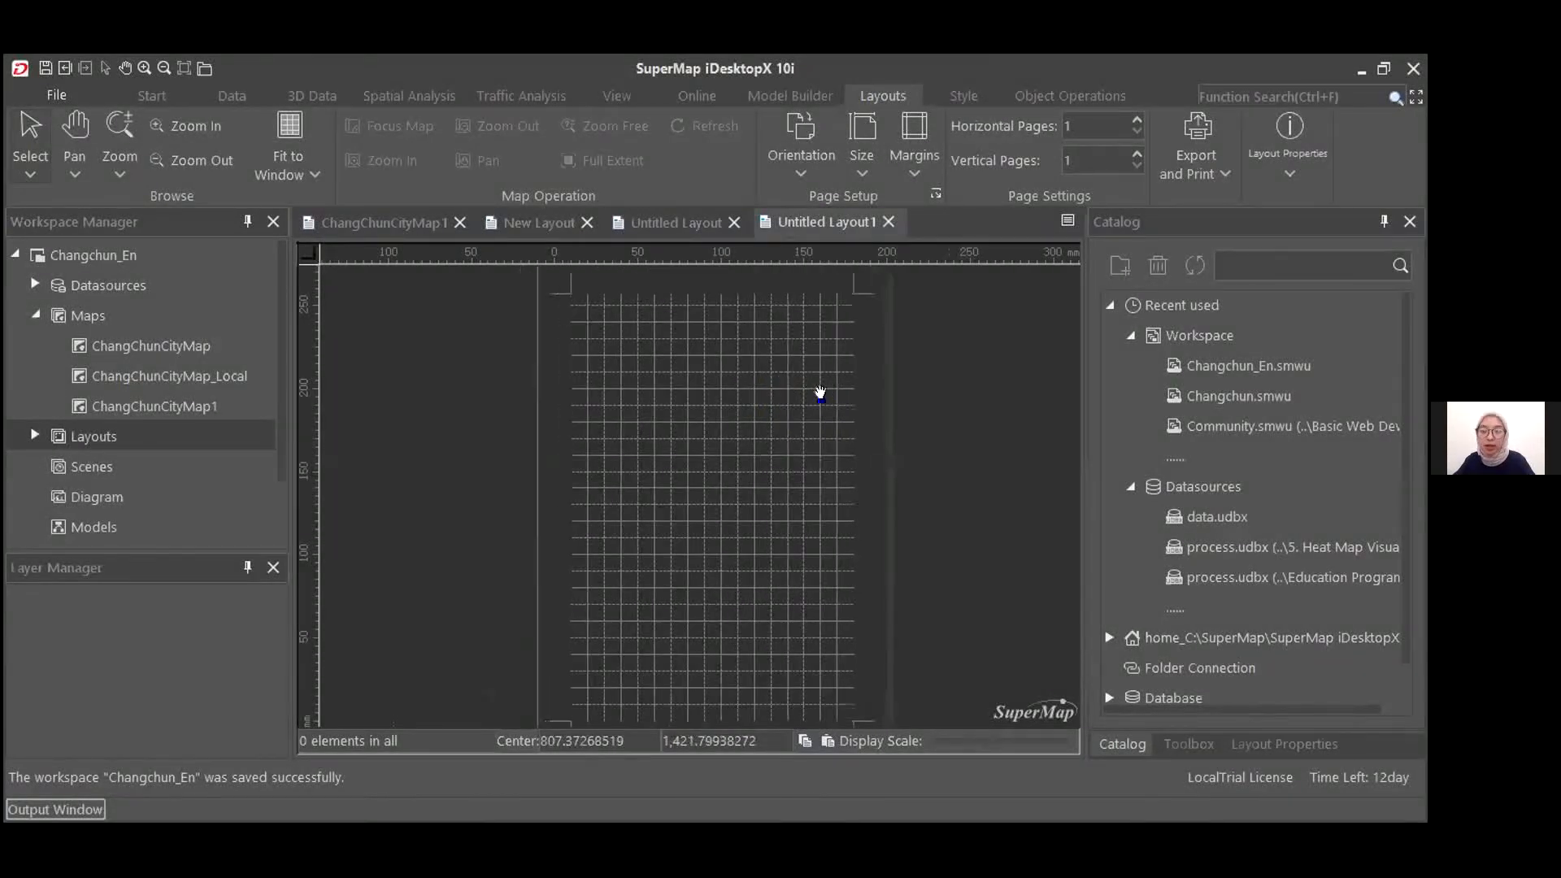
Set the blank layout's background color to white (255,255,255) in its layout properties
{"action": "right_click", "coordinate": [845, 435]}
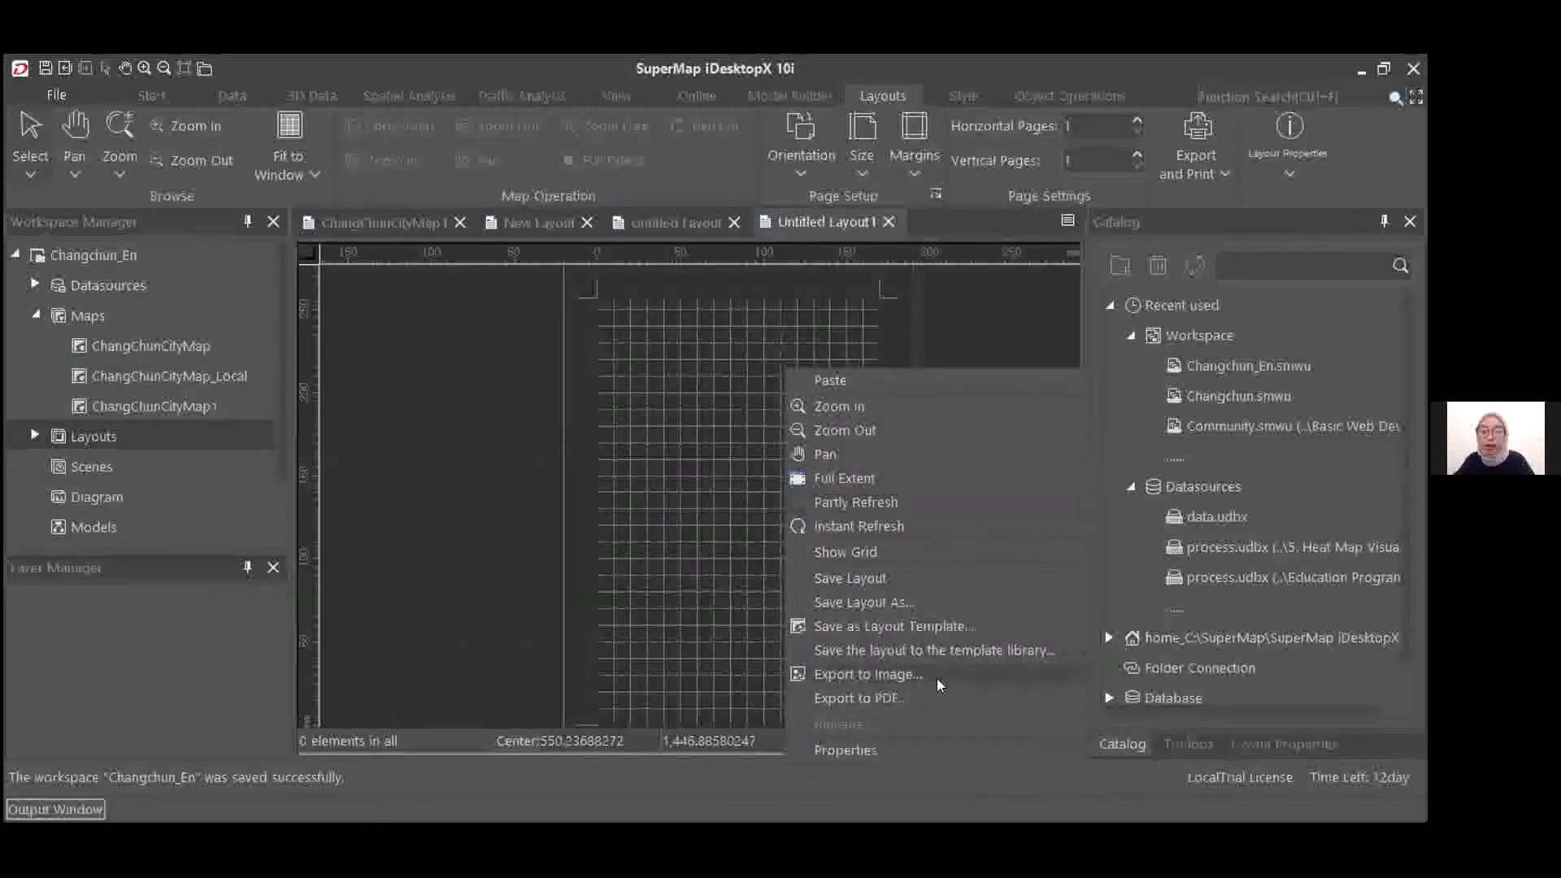
{"action": "left_click", "coordinate": [903, 750]}
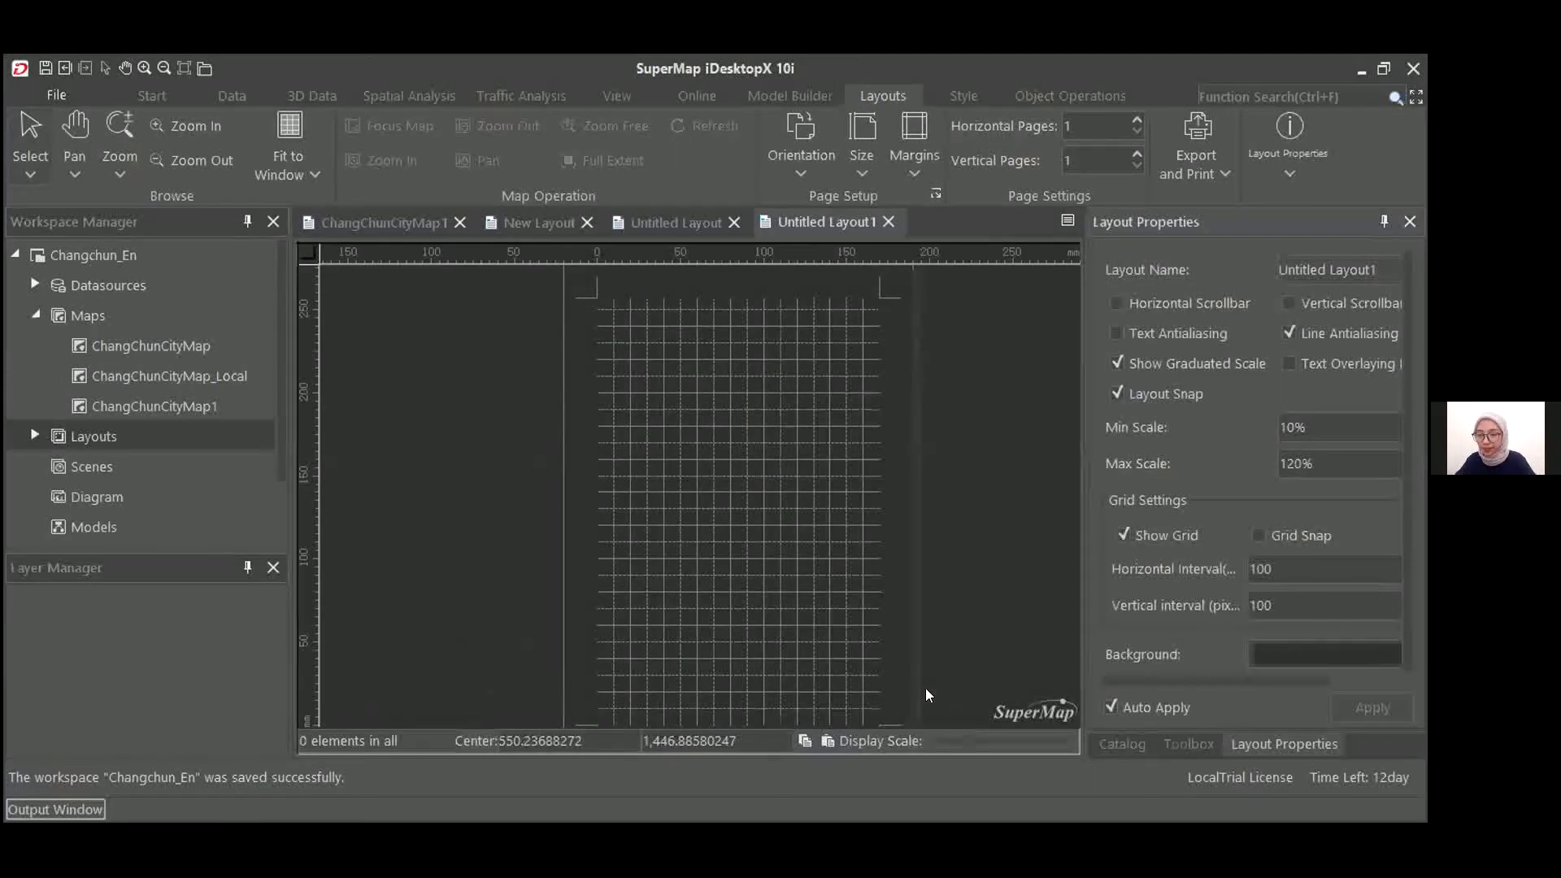
{"action": "left_click", "coordinate": [1255, 659]}
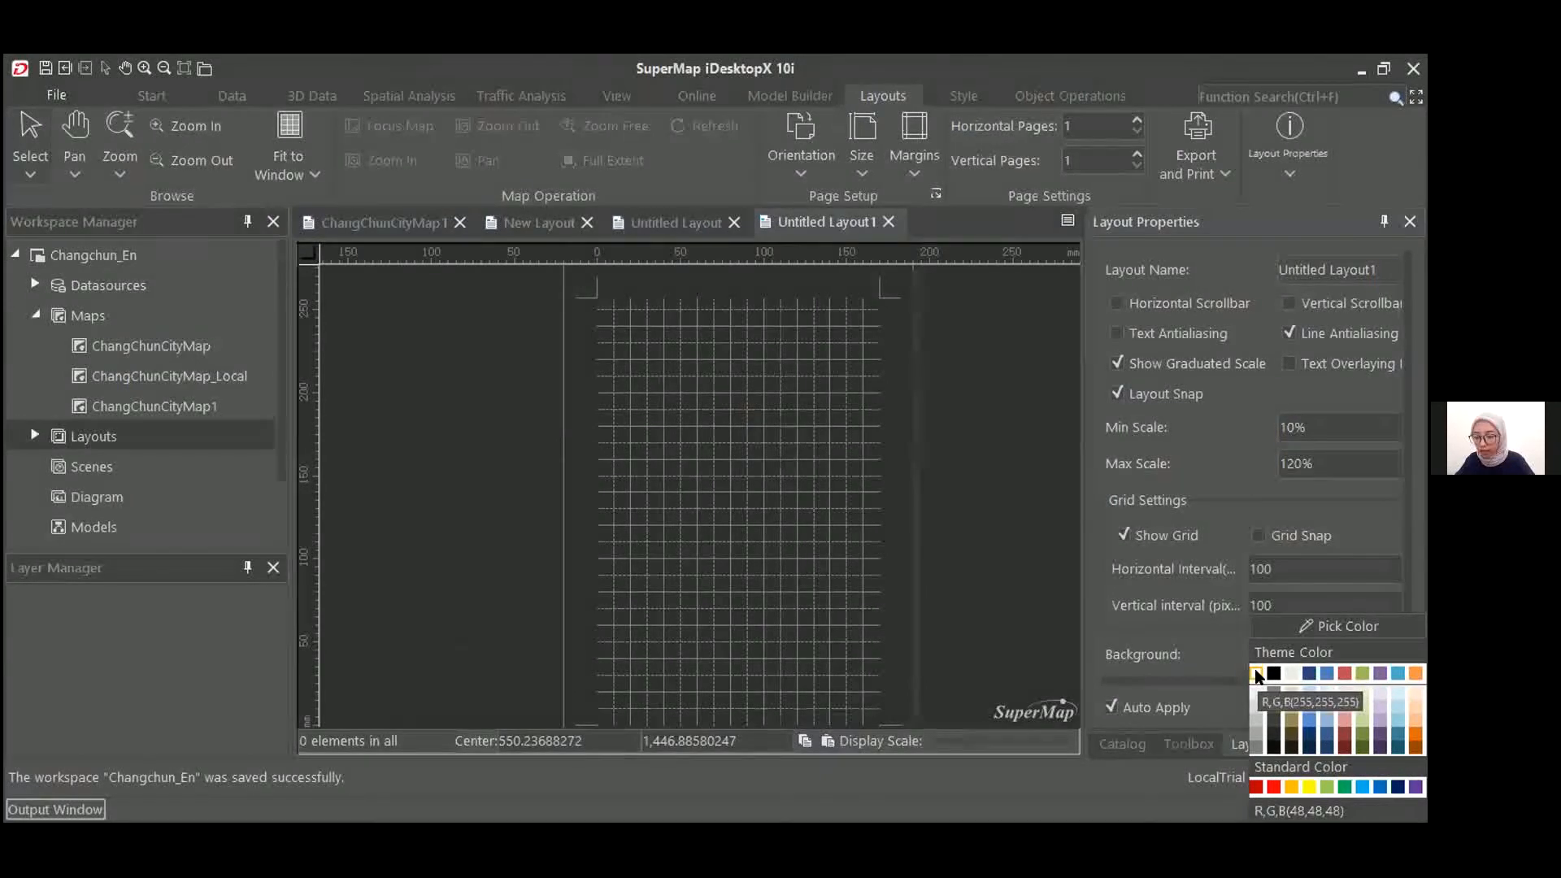
{"action": "left_click", "coordinate": [1257, 674]}
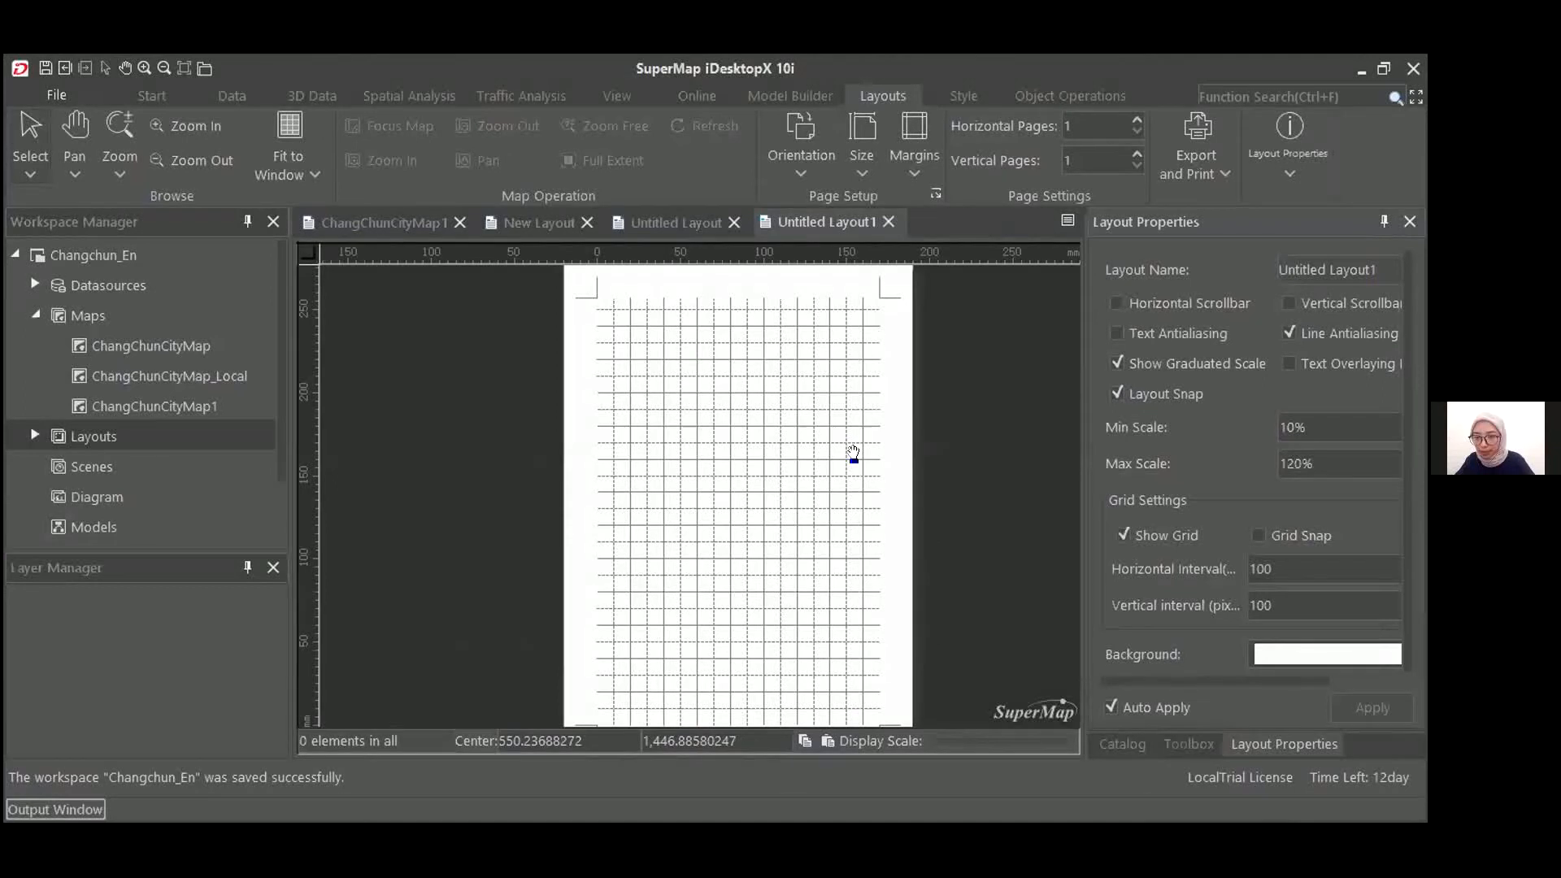
Change the layout's page orientation to landscape
{"action": "scroll", "coordinate": [850, 451], "scroll_direction": "down", "scroll_amount": 1}
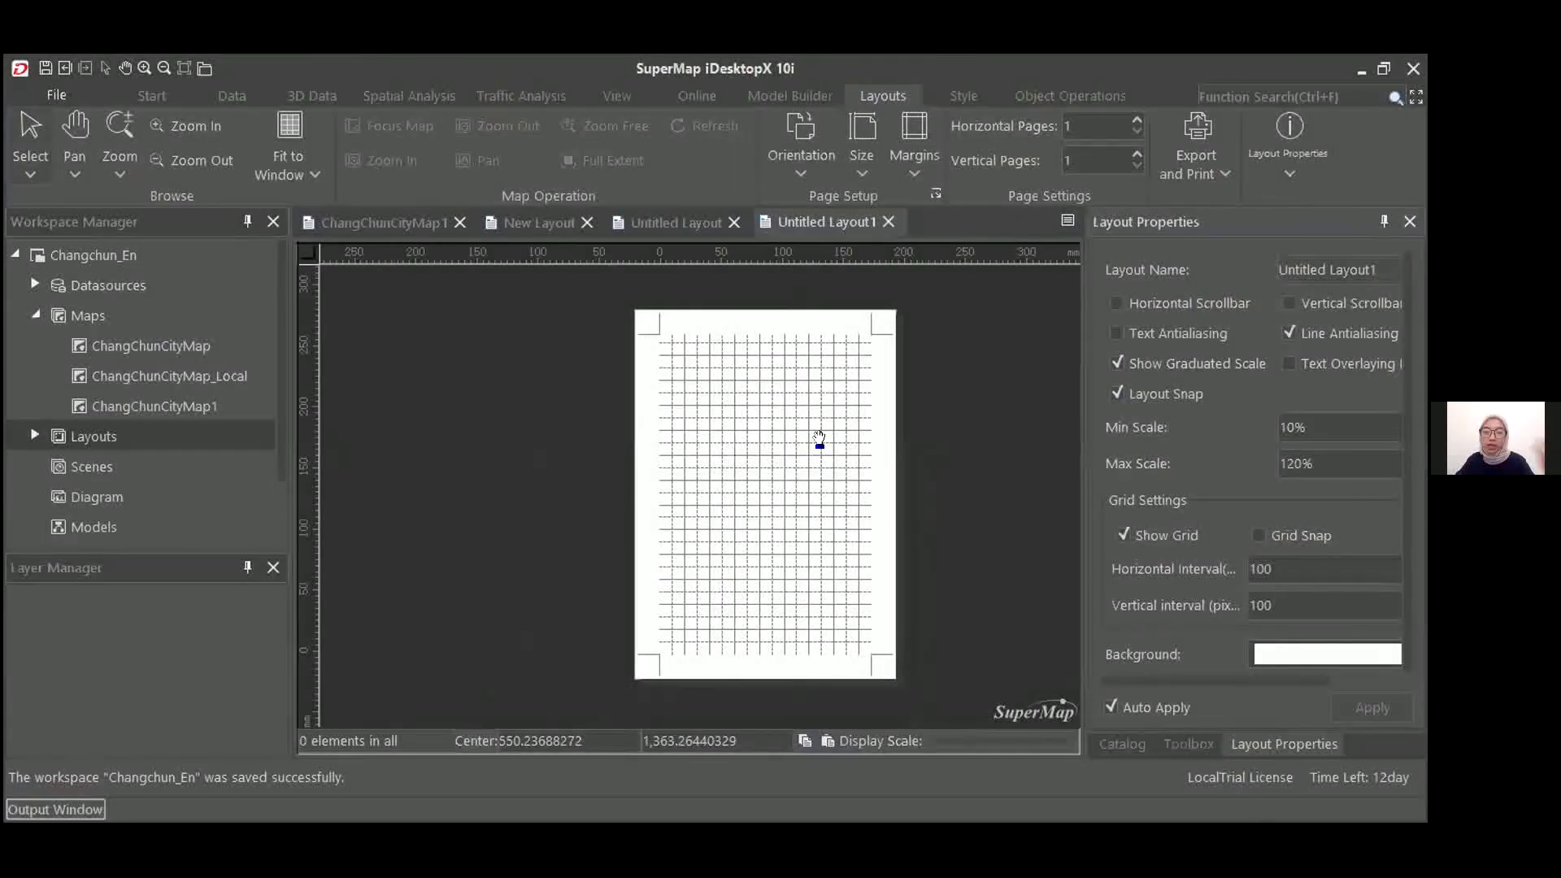
{"action": "left_click_drag", "start_coordinate": [860, 454], "coordinate": [818, 439]}
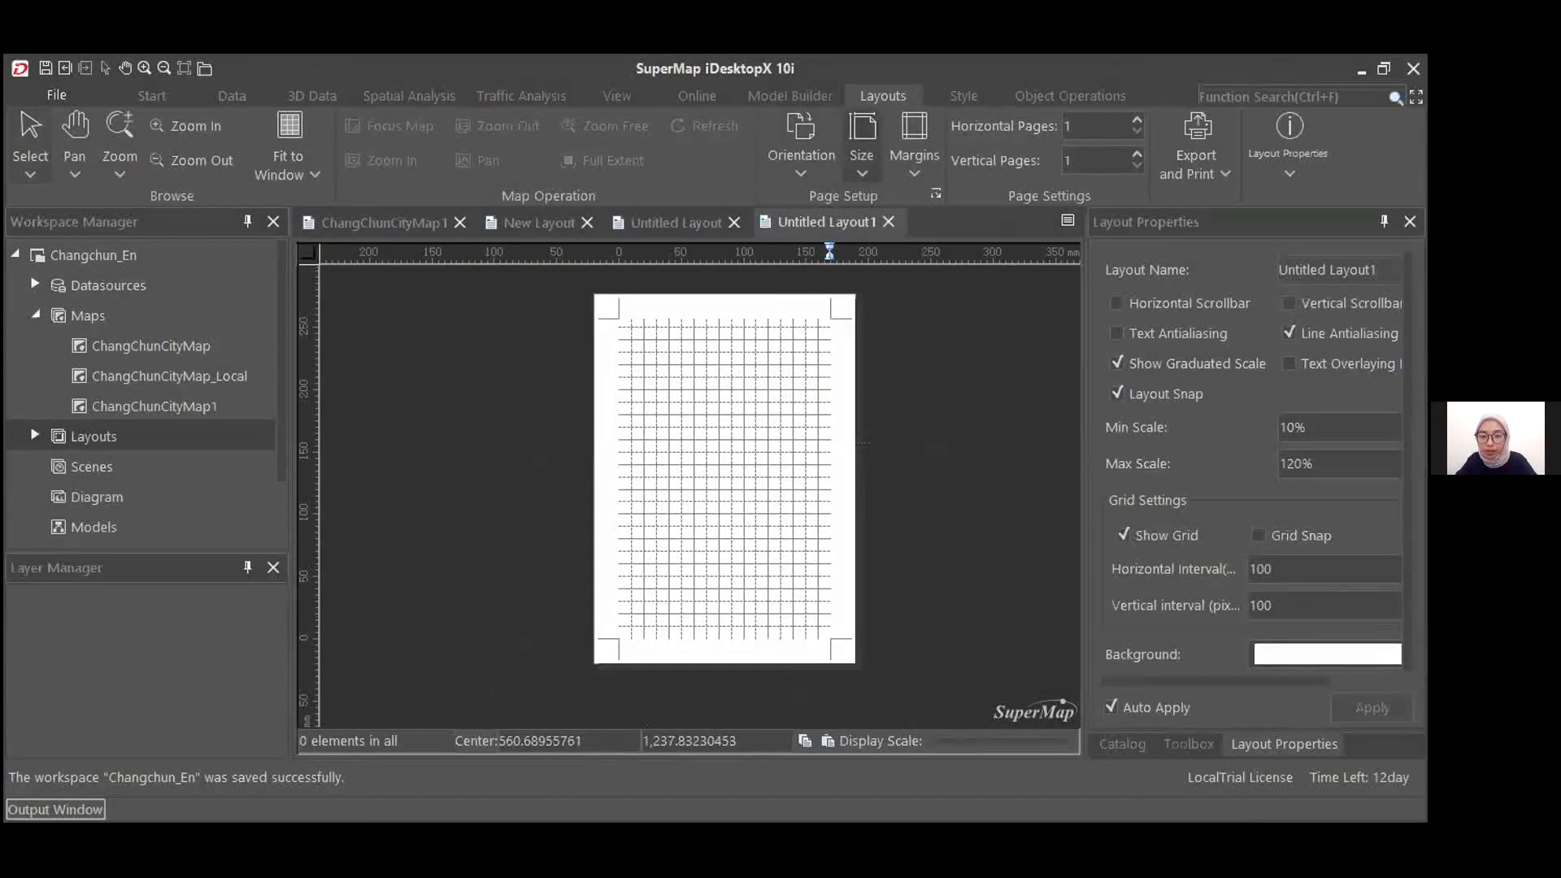
{"action": "scroll", "coordinate": [872, 457], "scroll_direction": "up", "scroll_amount": 1}
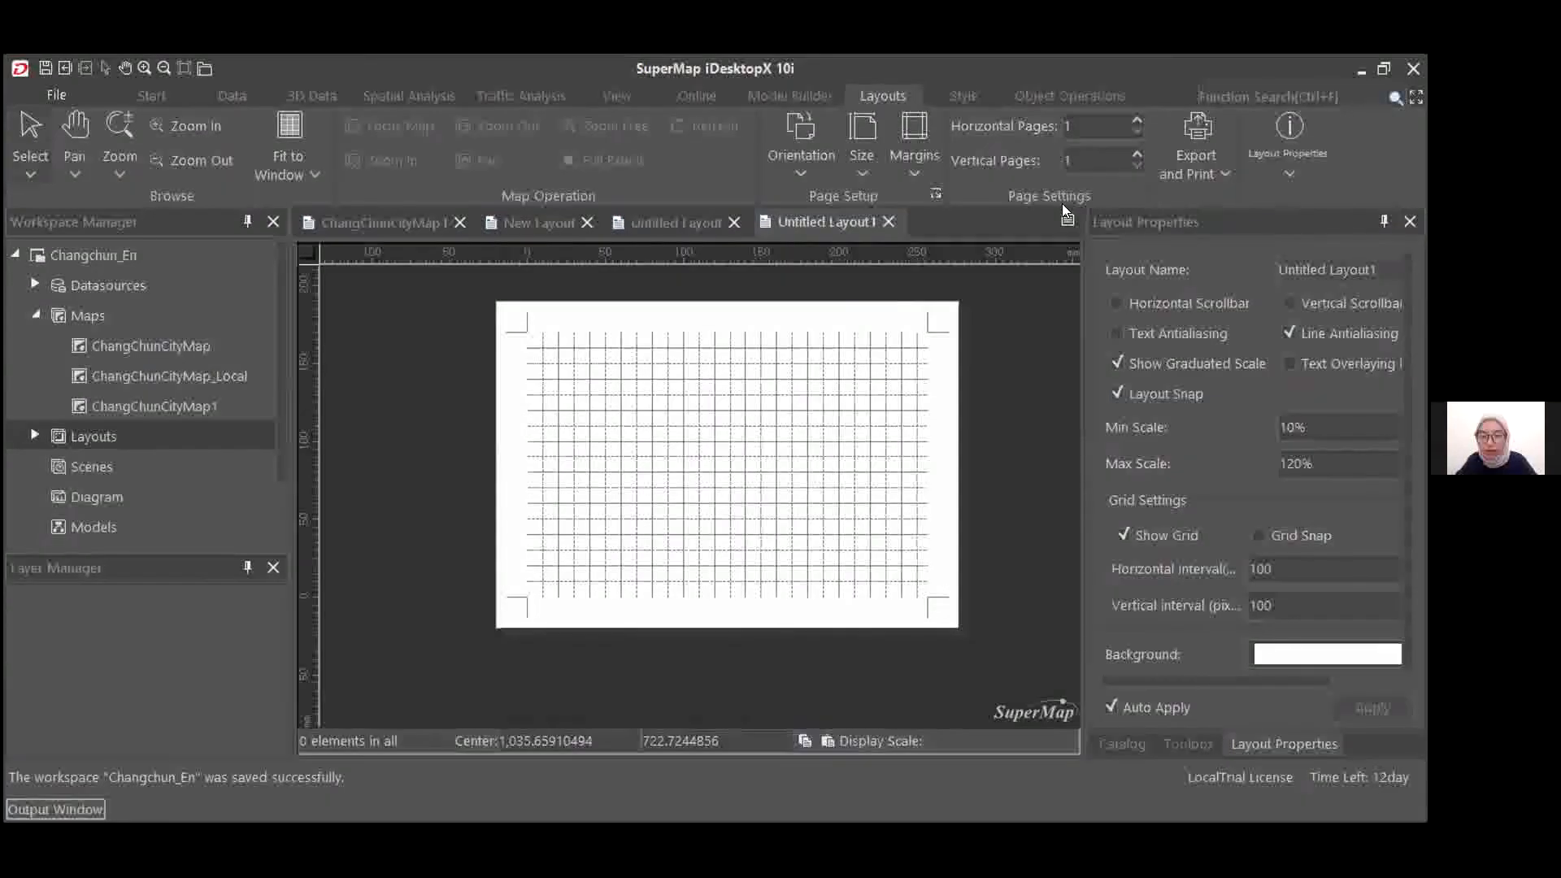
Insert a rectangular map frame about 225 by 157 mm on the layout page and fill it with ChangChunCityMap1
{"action": "scroll", "coordinate": [1042, 365], "scroll_direction": "up", "scroll_amount": 1}
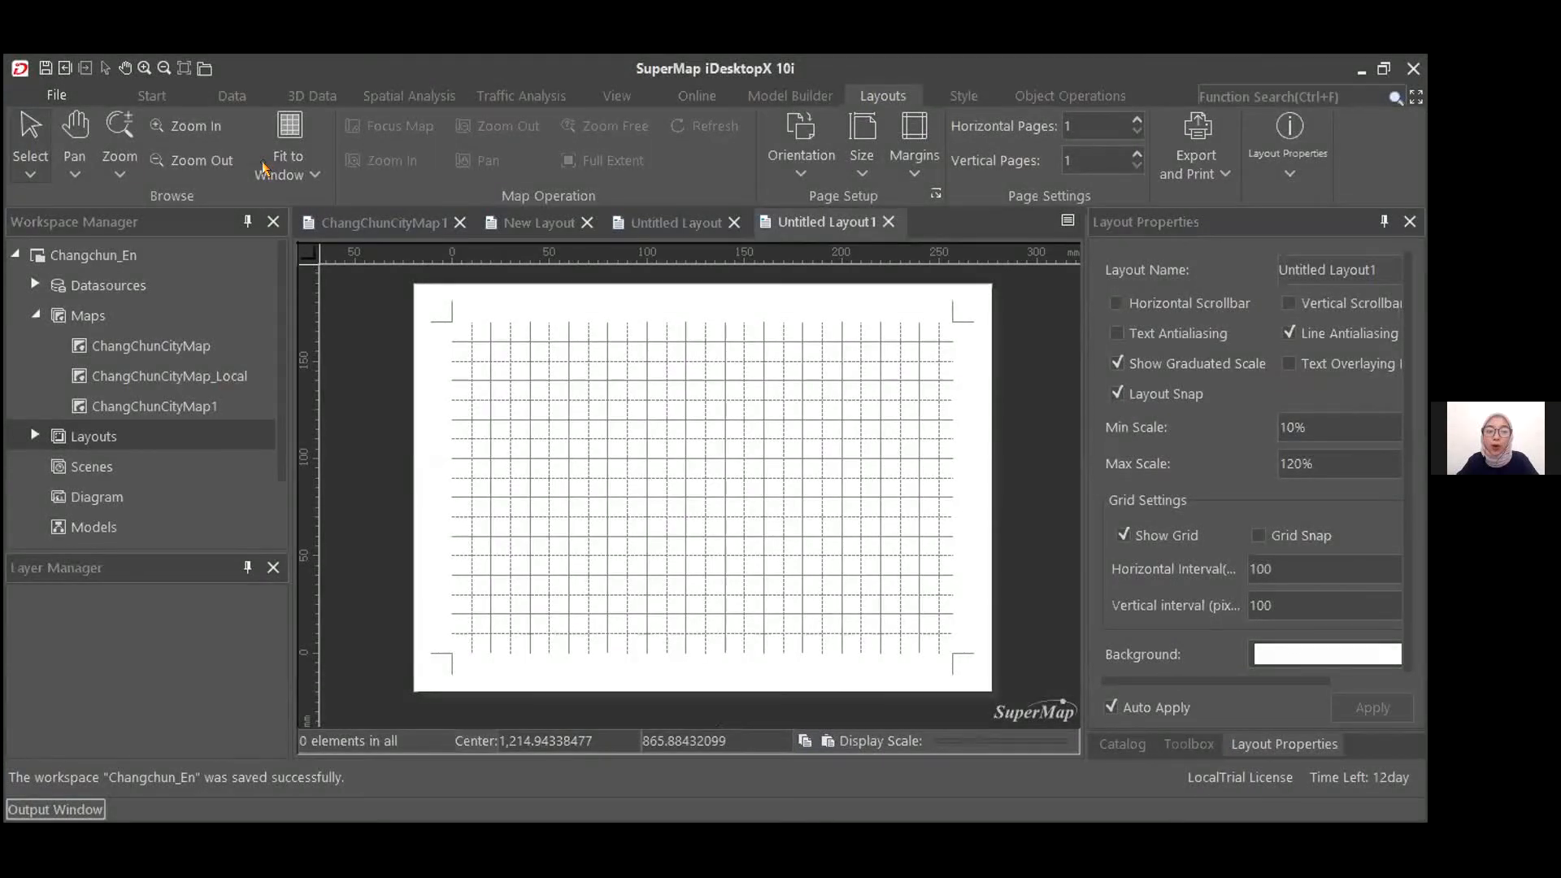
{"action": "scroll", "coordinate": [265, 173], "scroll_direction": "down", "scroll_amount": 2}
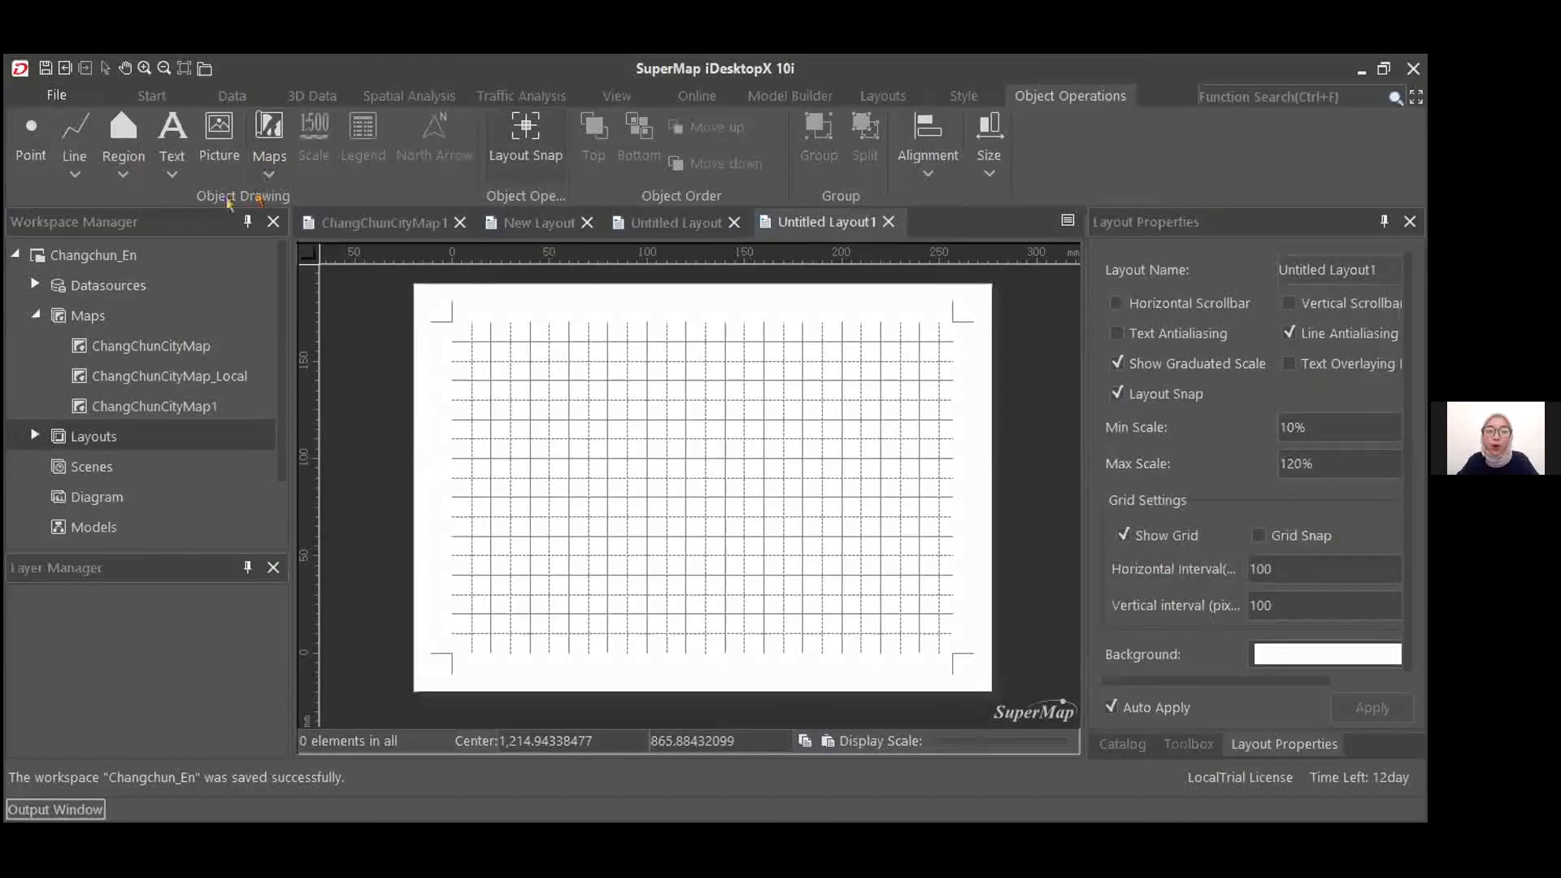
{"action": "left_click", "coordinate": [270, 175]}
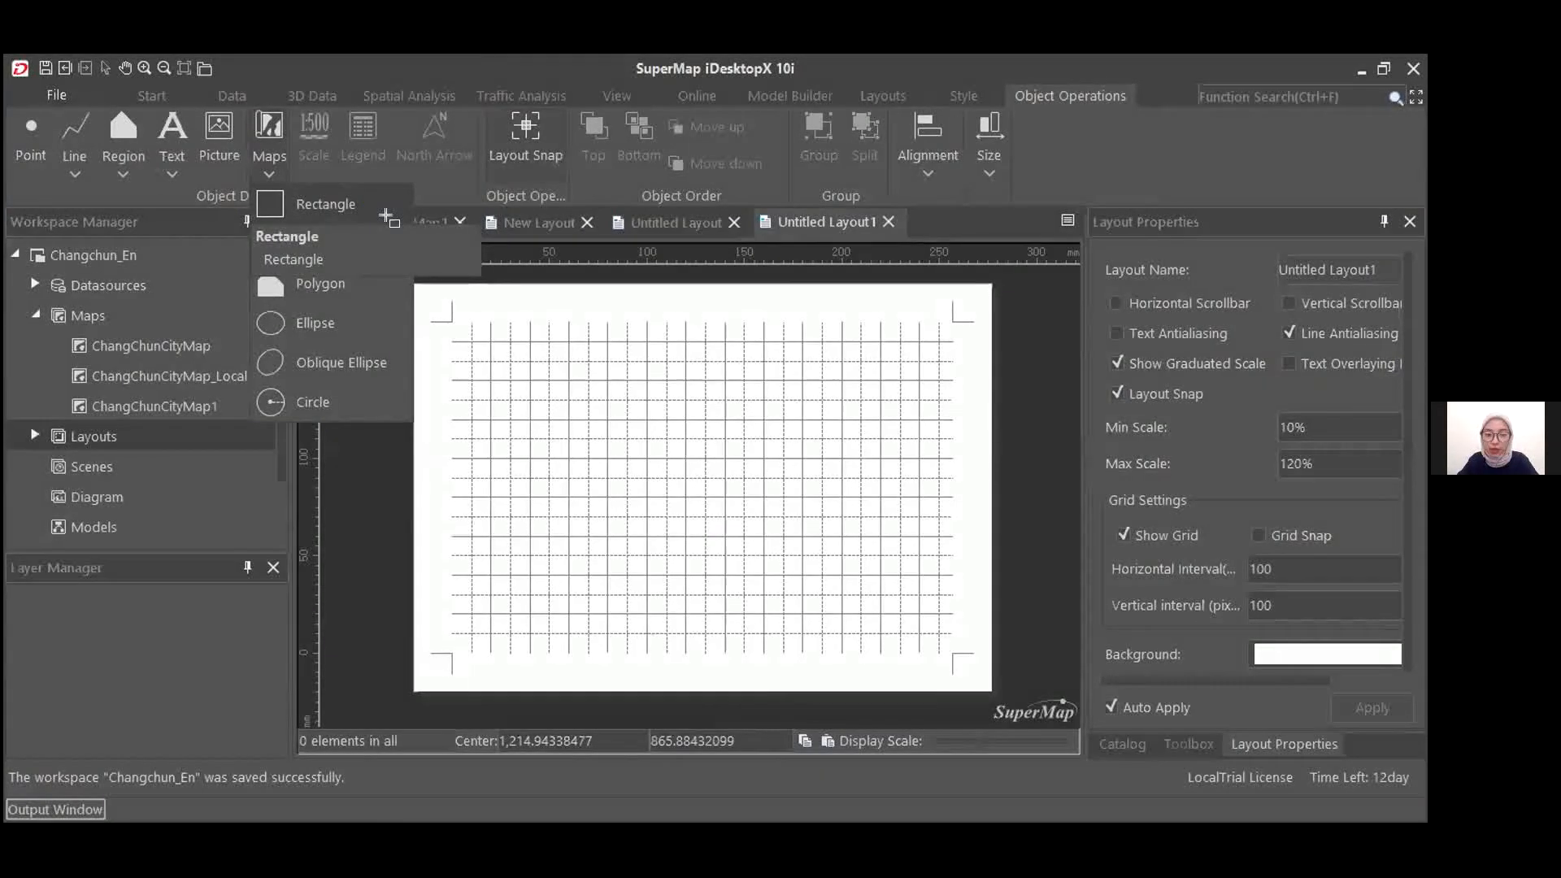
{"action": "left_click", "coordinate": [385, 216]}
{"action": "mouse_move", "coordinate": [455, 327]}
{"action": "left_mouse_down"}
{"action": "mouse_move", "coordinate": [886, 604]}
{"action": "mouse_move", "coordinate": [916, 641]}
{"action": "mouse_move", "coordinate": [894, 632]}
{"action": "left_mouse_up"}
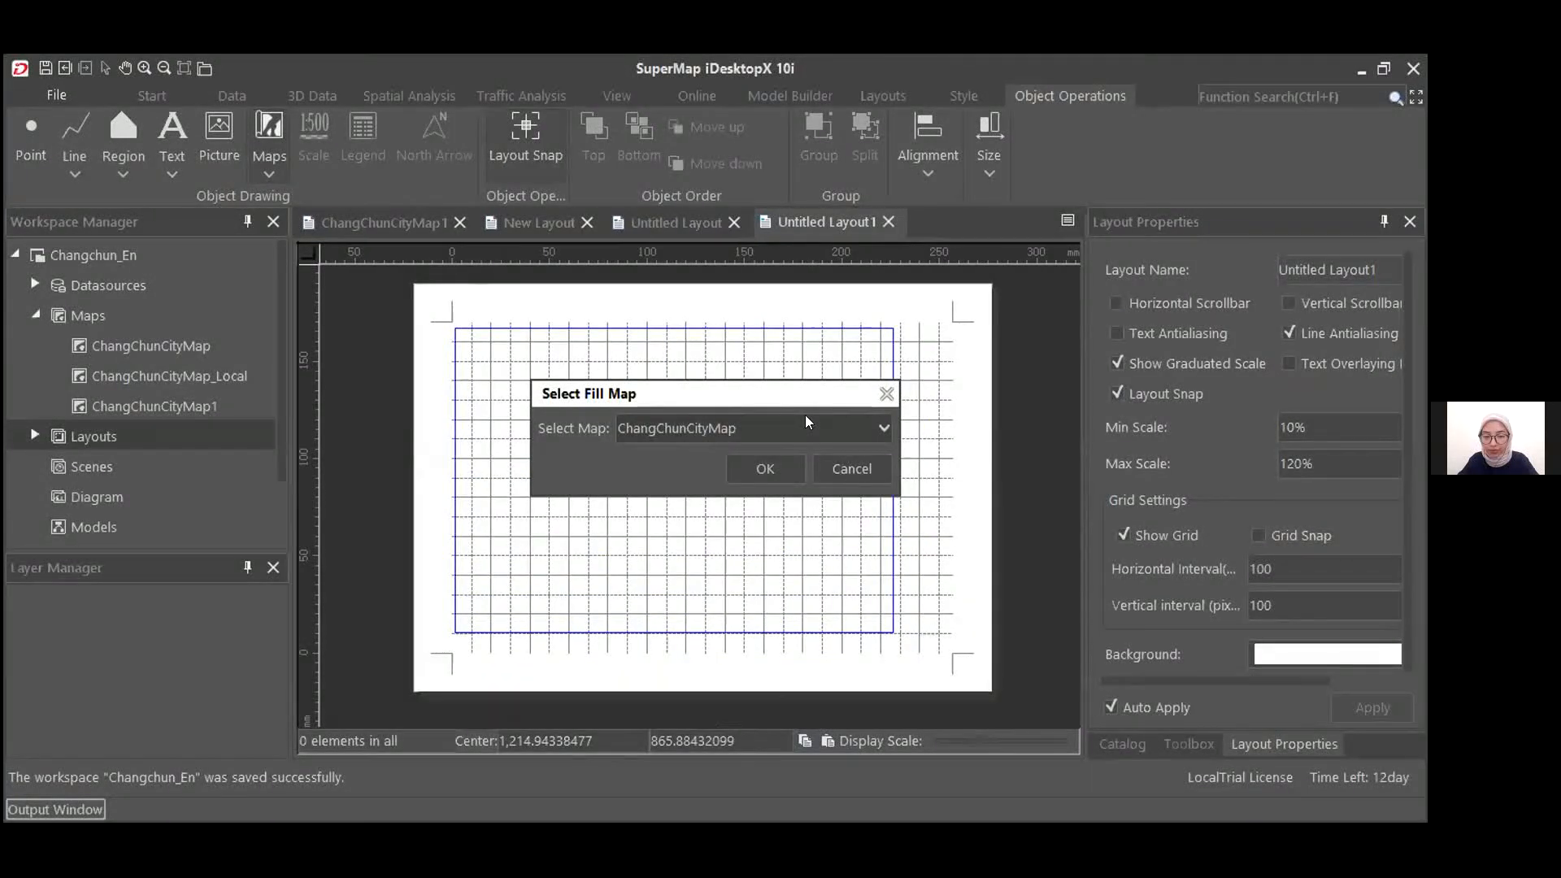
{"action": "left_click", "coordinate": [807, 426]}
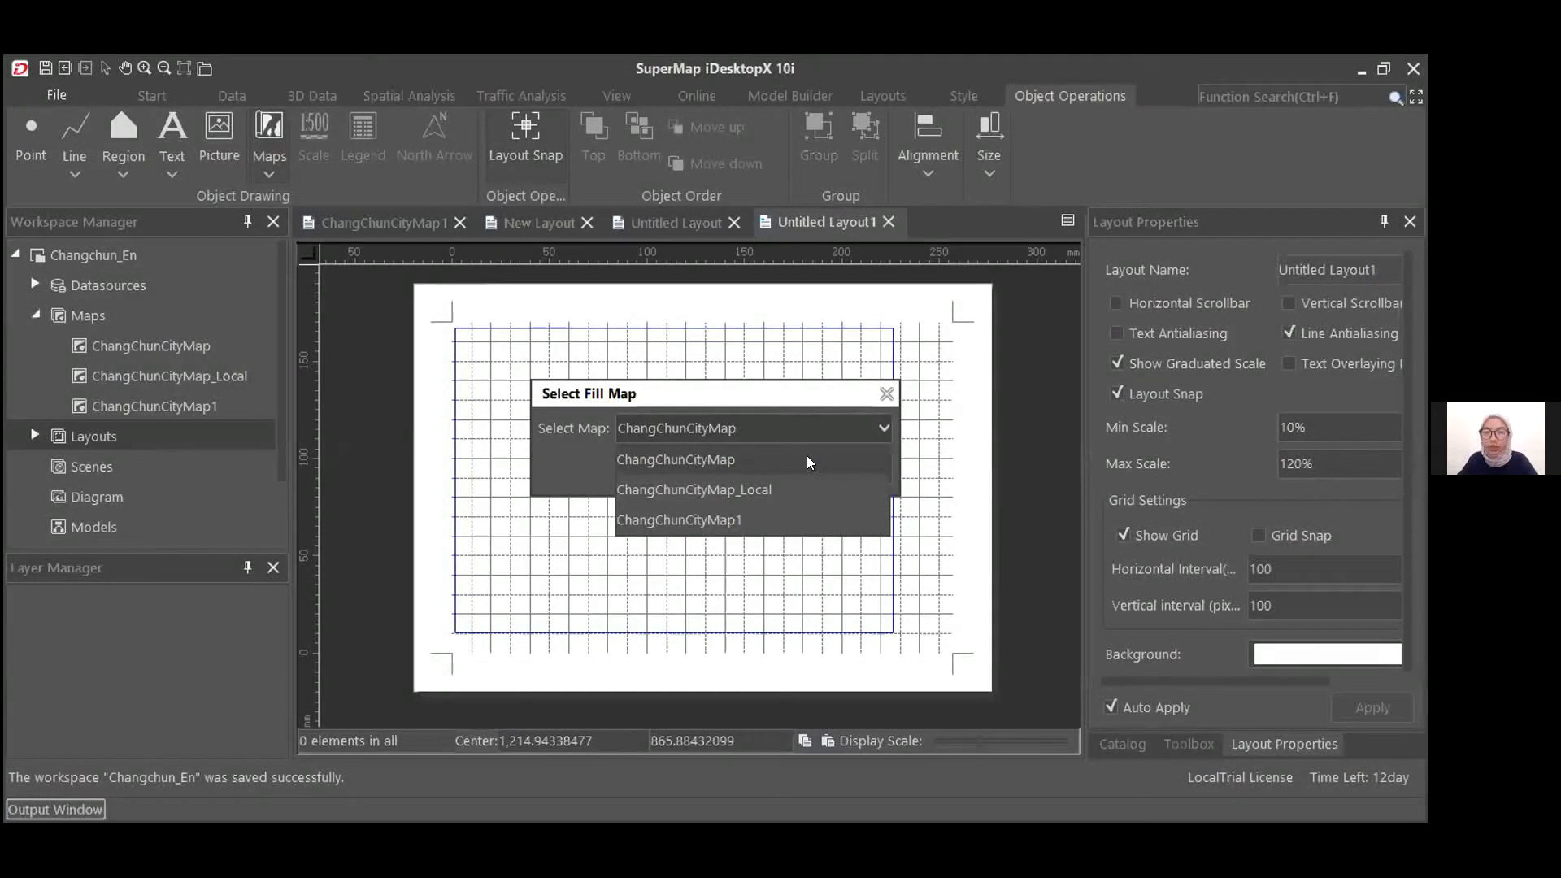
{"action": "left_click", "coordinate": [764, 521]}
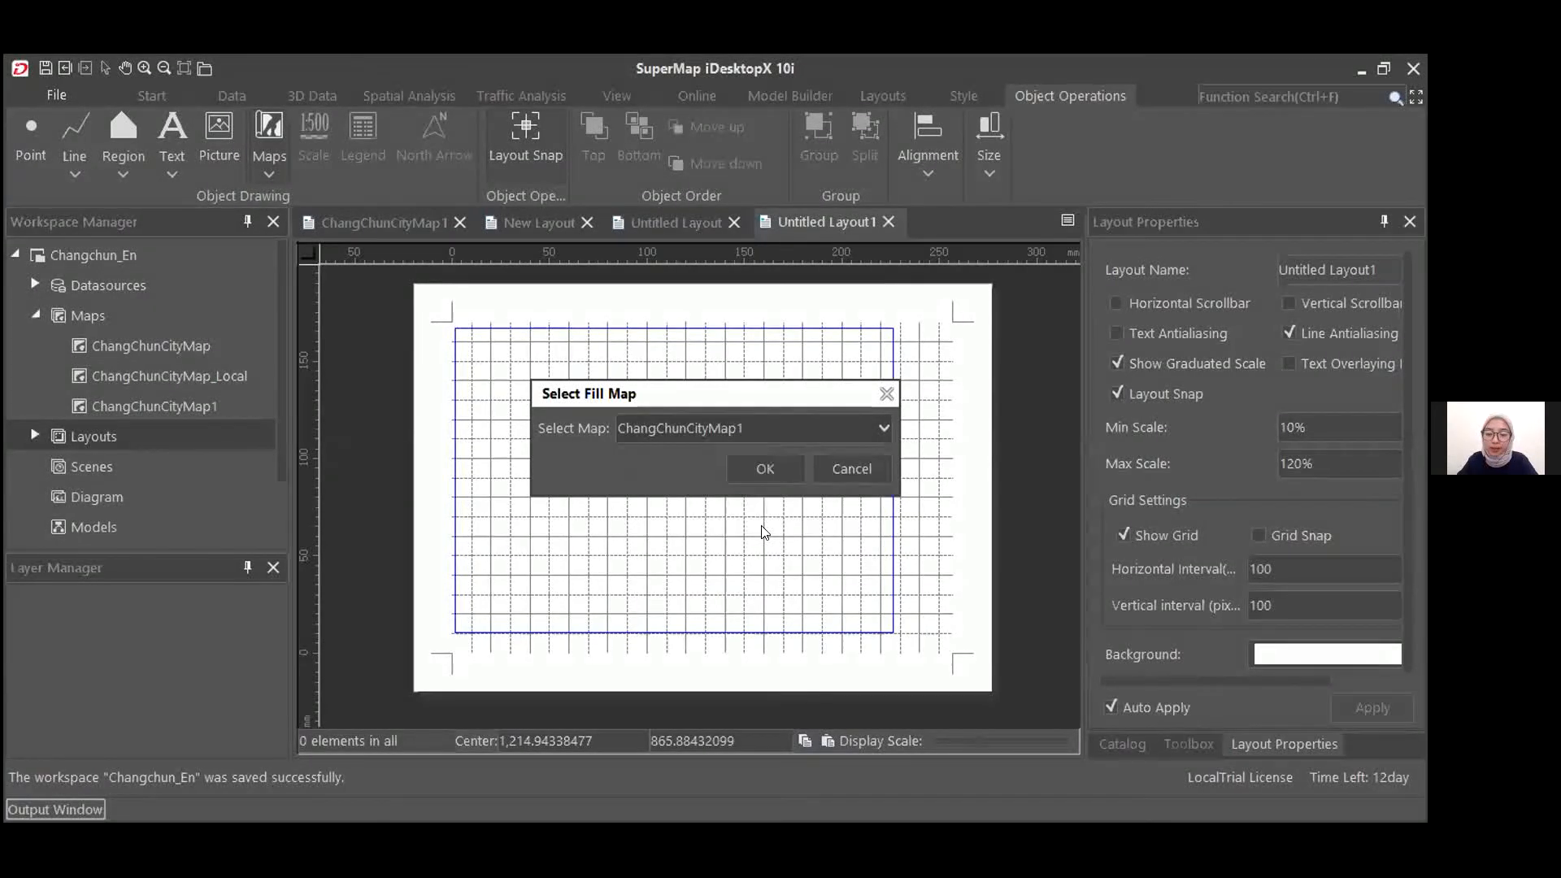
{"action": "left_click", "coordinate": [765, 467]}
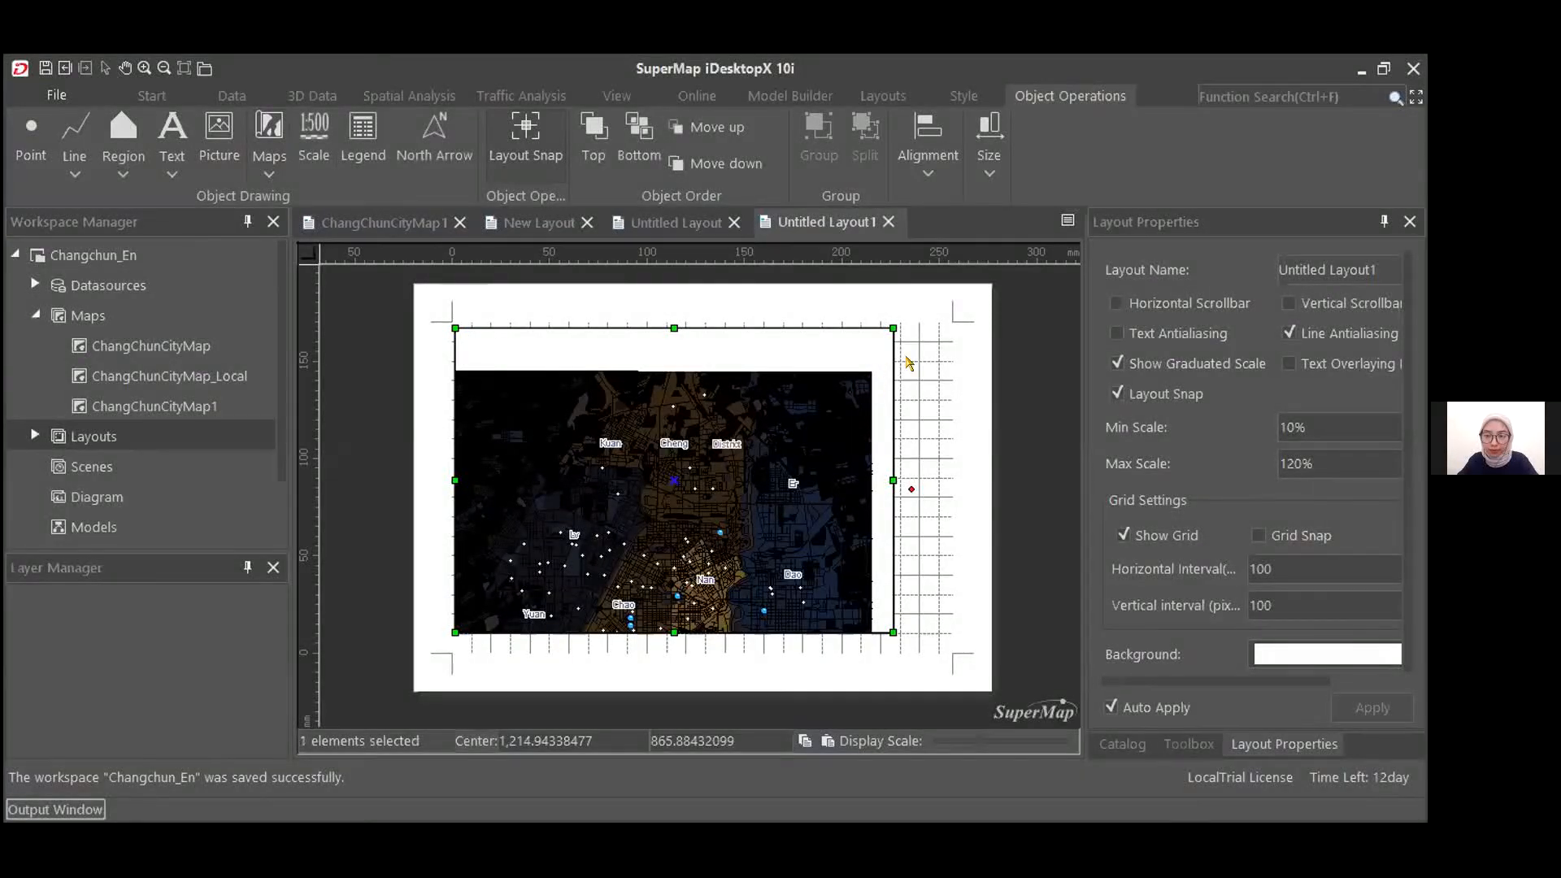
Focus the map inside its layout frame, then enlarge and shift its content until the city fills the whole frame
{"action": "left_click", "coordinate": [929, 379]}
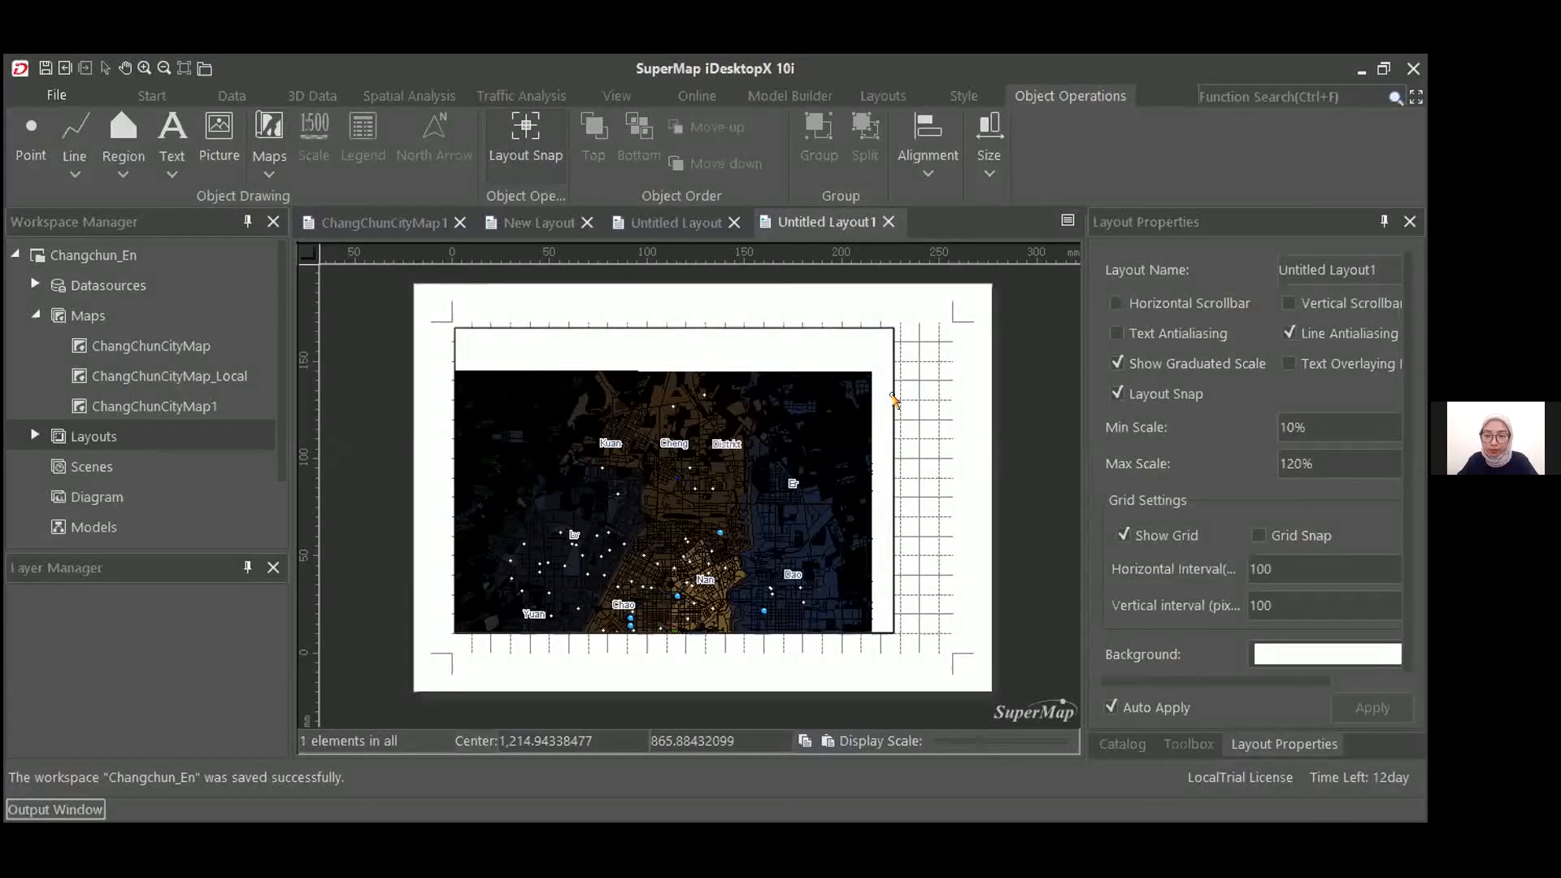
{"action": "left_click_drag", "start_coordinate": [899, 413], "coordinate": [949, 423]}
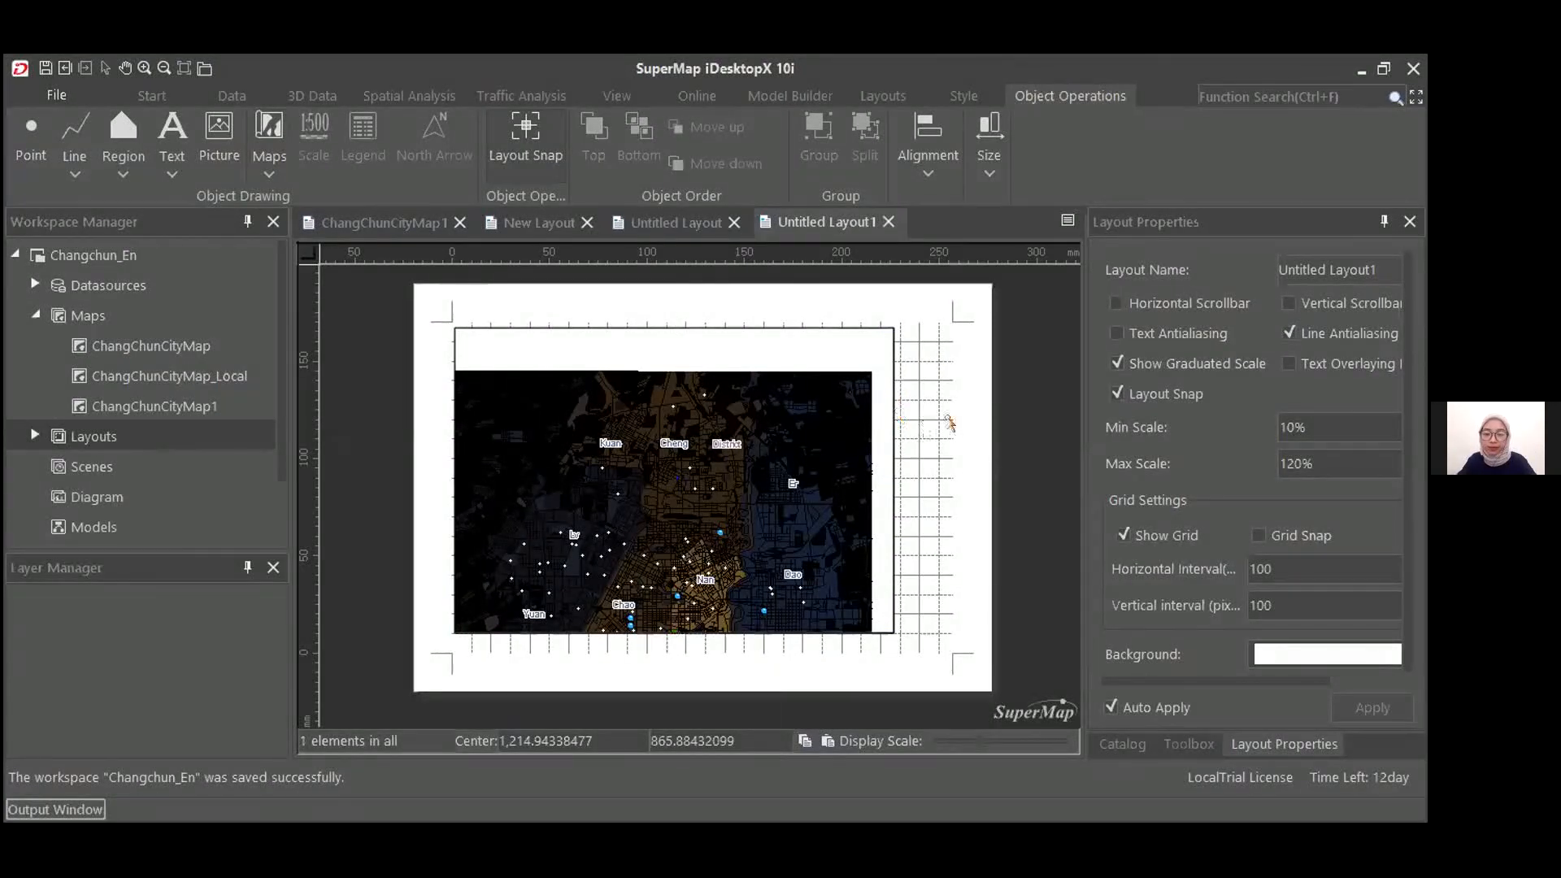
{"action": "left_click", "coordinate": [854, 417]}
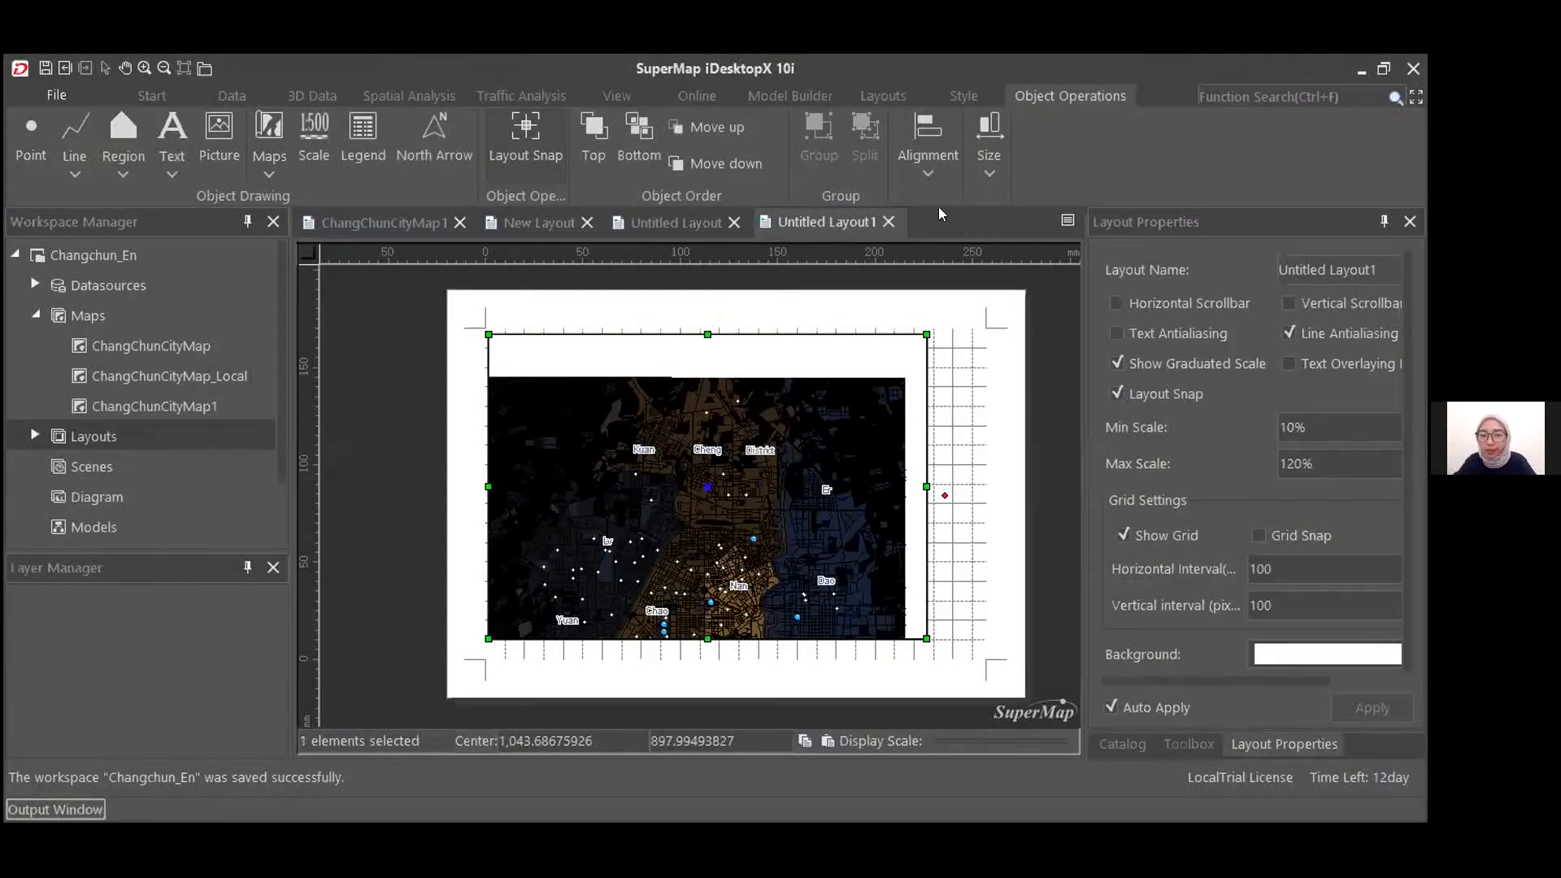
{"action": "left_click", "coordinate": [883, 95]}
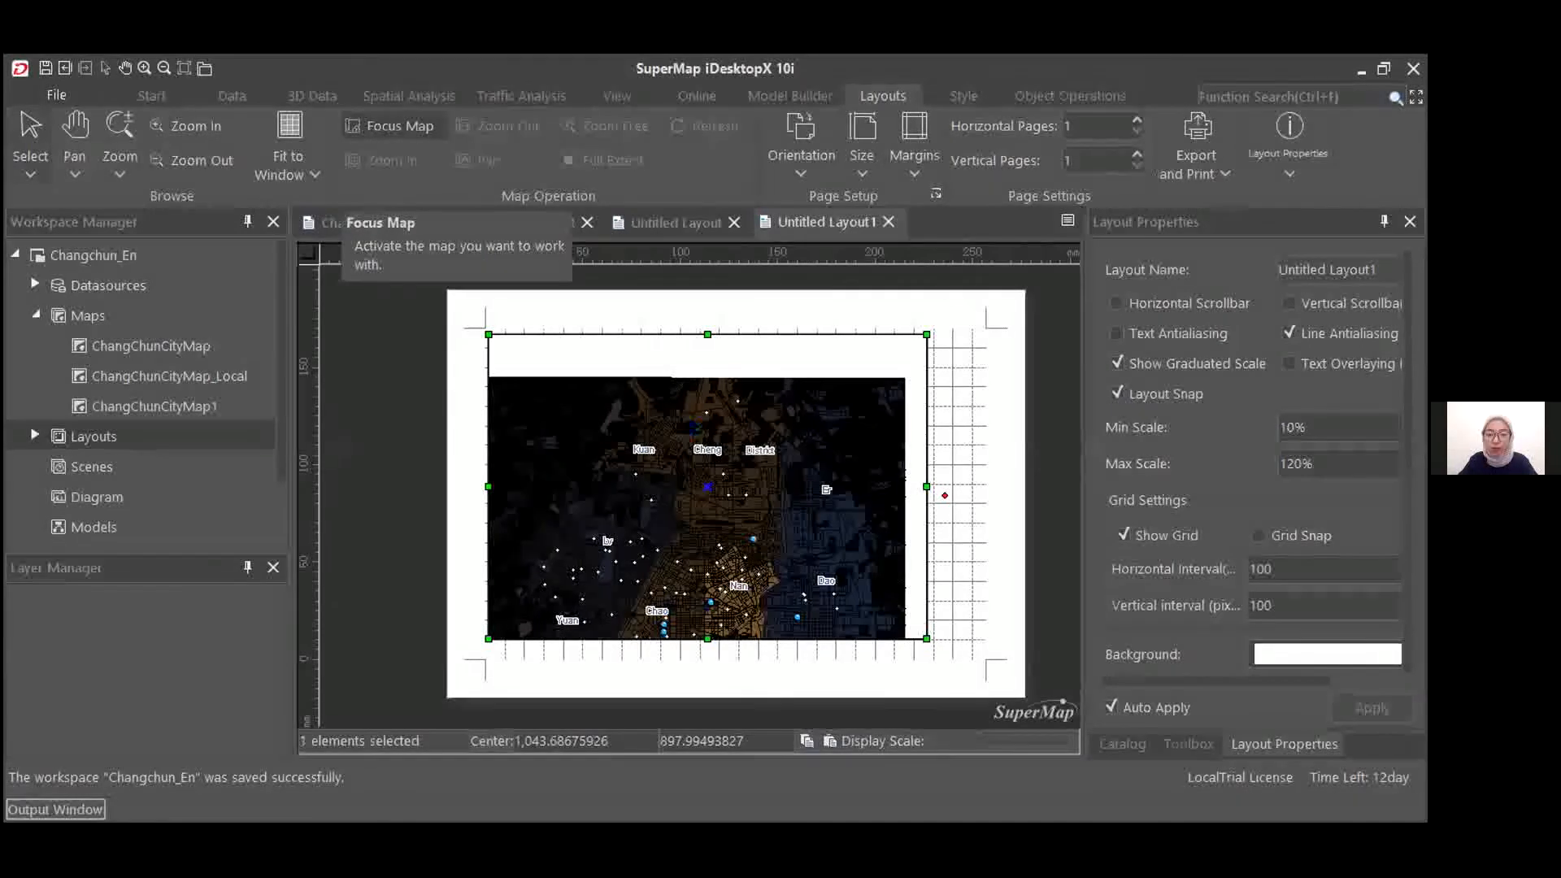
{"action": "left_click", "coordinate": [388, 127]}
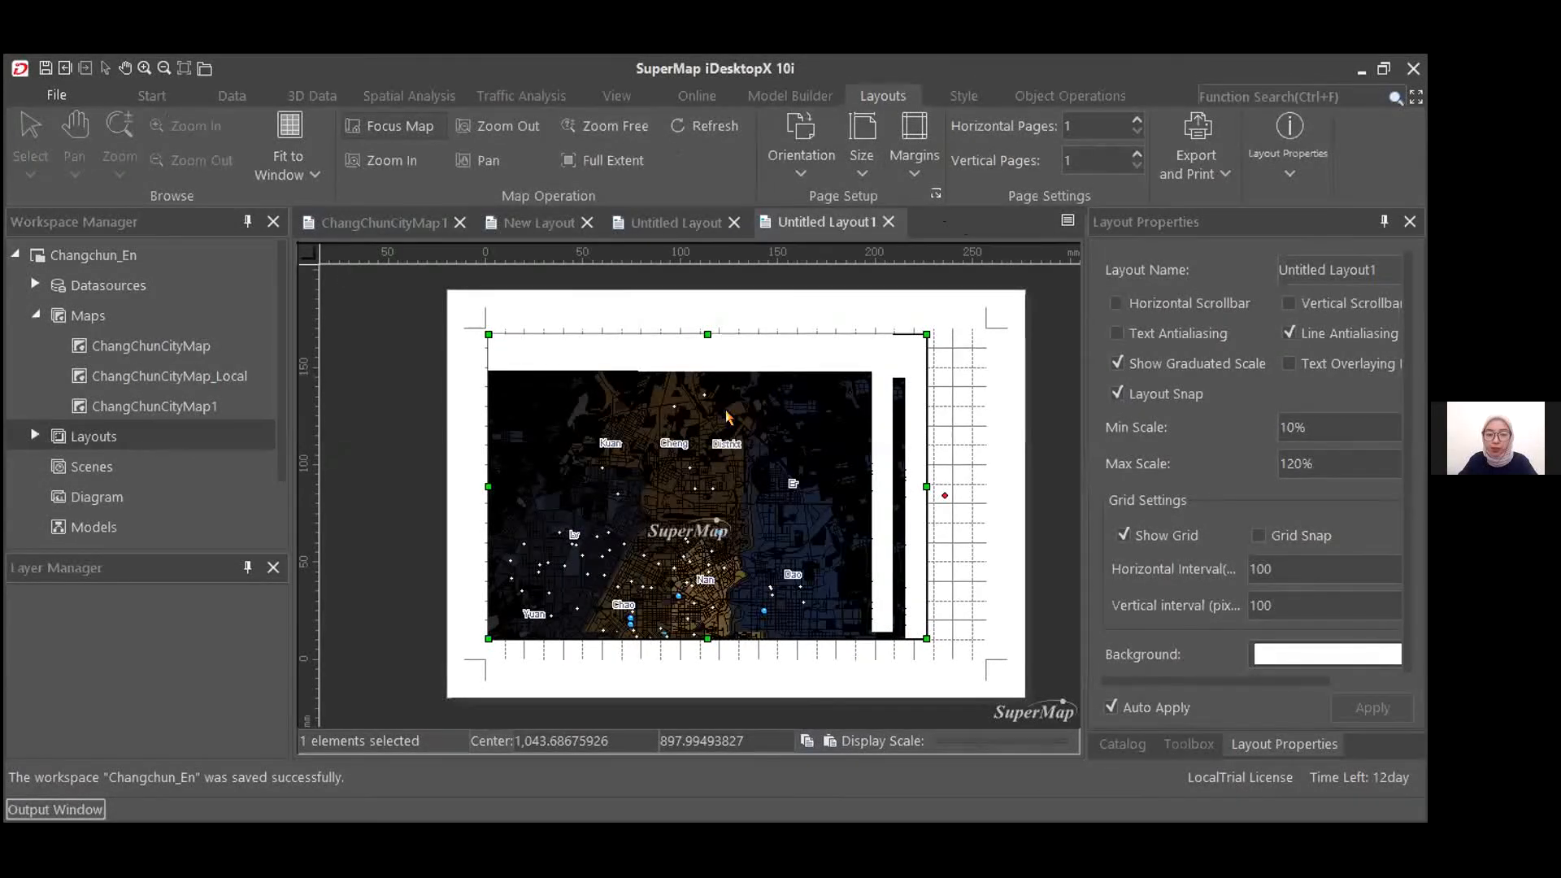
{"action": "scroll", "coordinate": [786, 407], "scroll_direction": "up", "scroll_amount": 1}
{"action": "left_click_drag", "start_coordinate": [783, 404], "coordinate": [840, 381]}
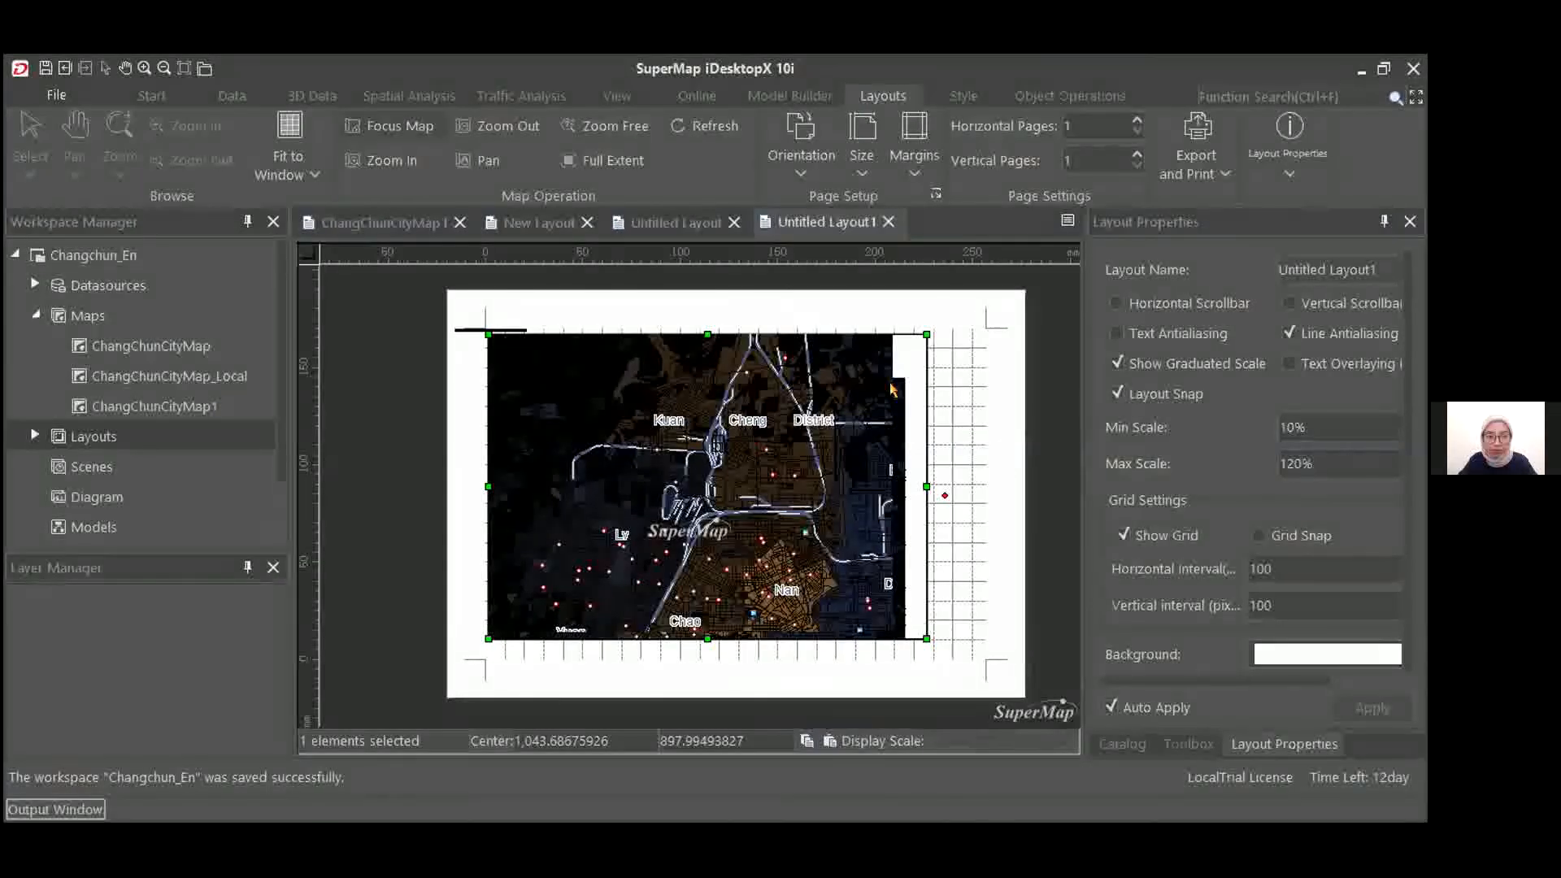
{"action": "left_click_drag", "start_coordinate": [841, 410], "coordinate": [865, 415]}
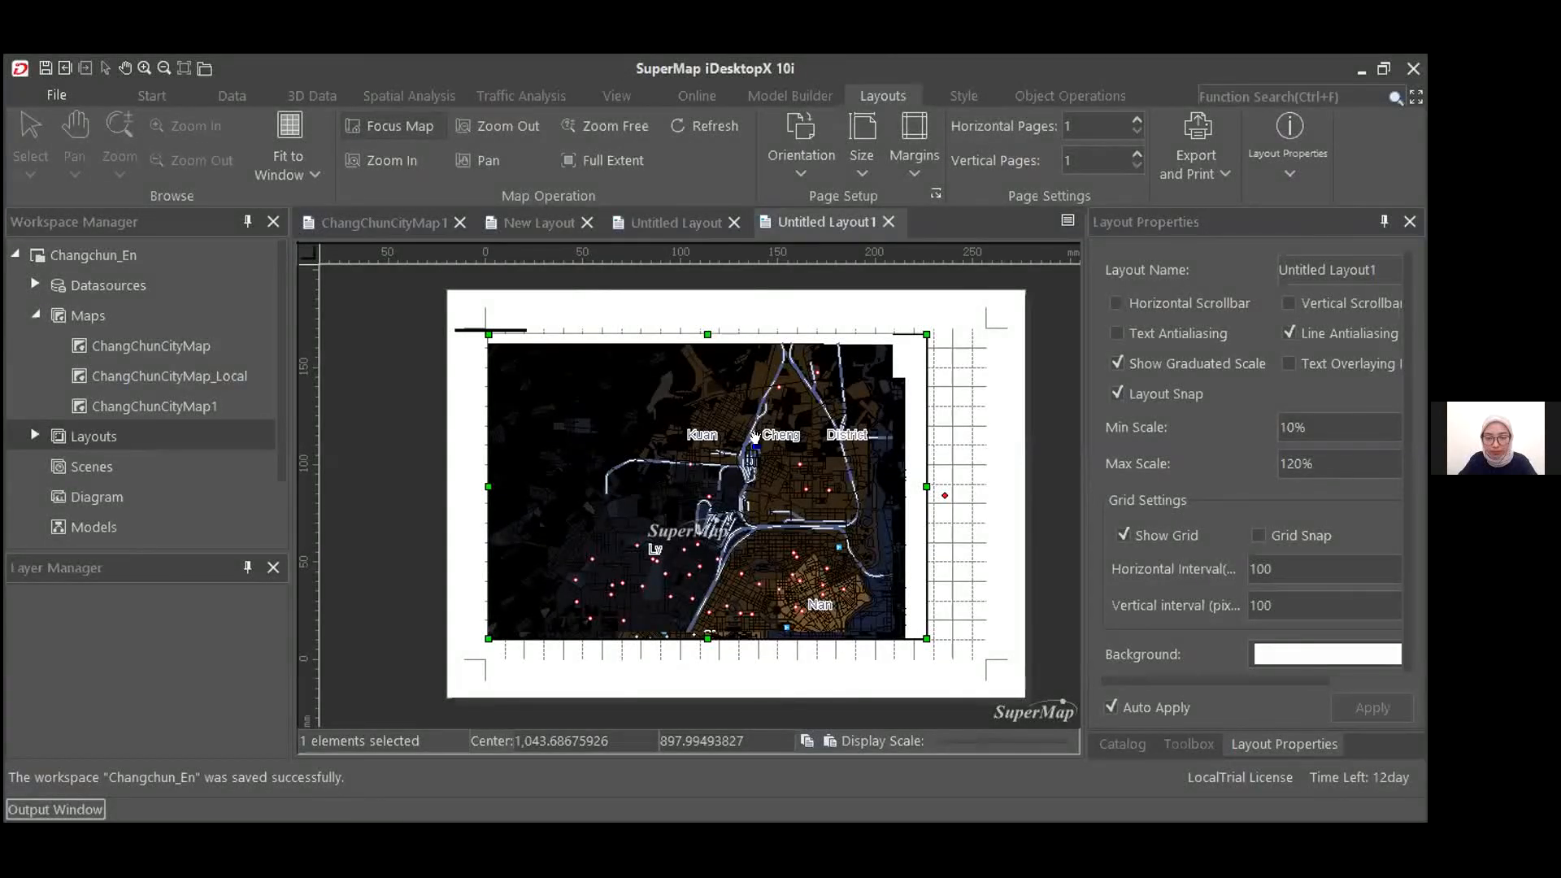
{"action": "scroll", "coordinate": [754, 437], "scroll_direction": "up", "scroll_amount": 1}
{"action": "left_click_drag", "start_coordinate": [735, 439], "coordinate": [684, 440]}
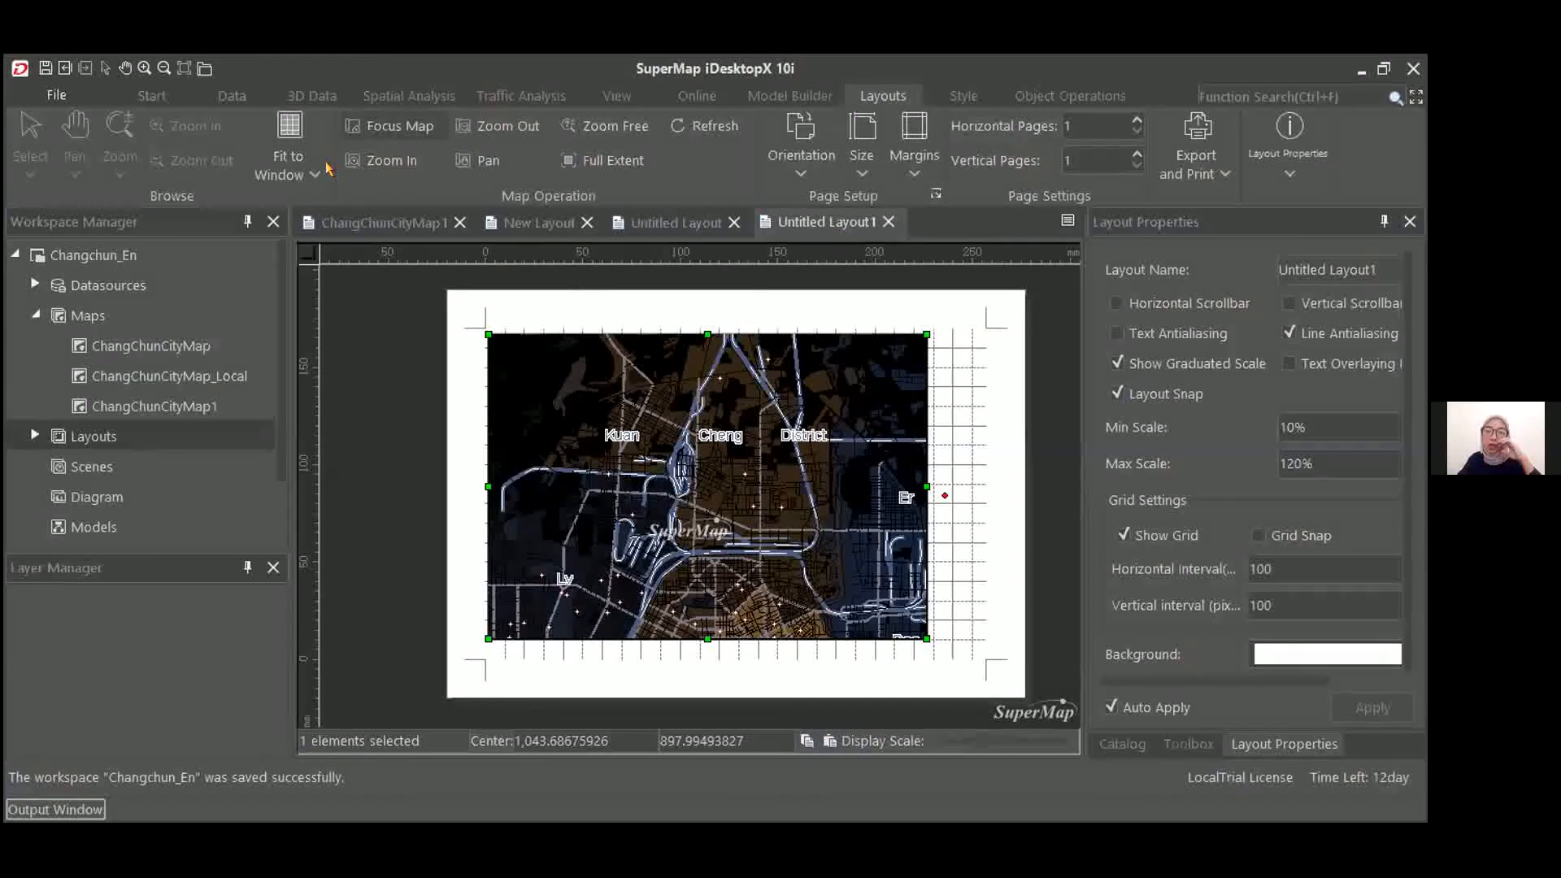
{"action": "key", "text": "ctrl+z"}
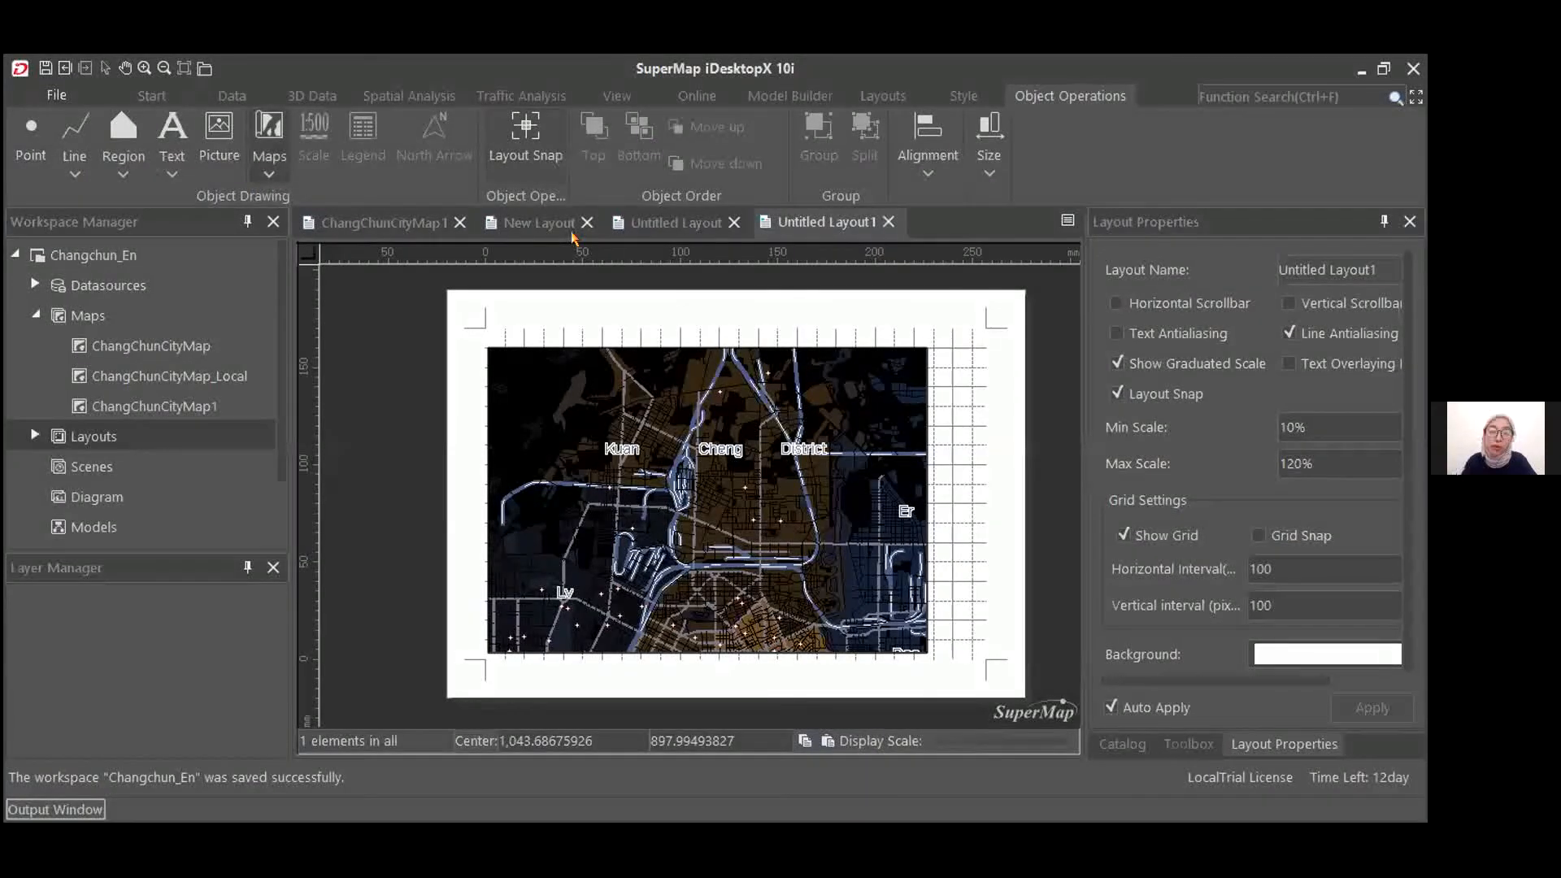
Add the text "ChangChun" to the layout and place it in the map's upper-left corner
{"action": "left_click", "coordinate": [712, 405]}
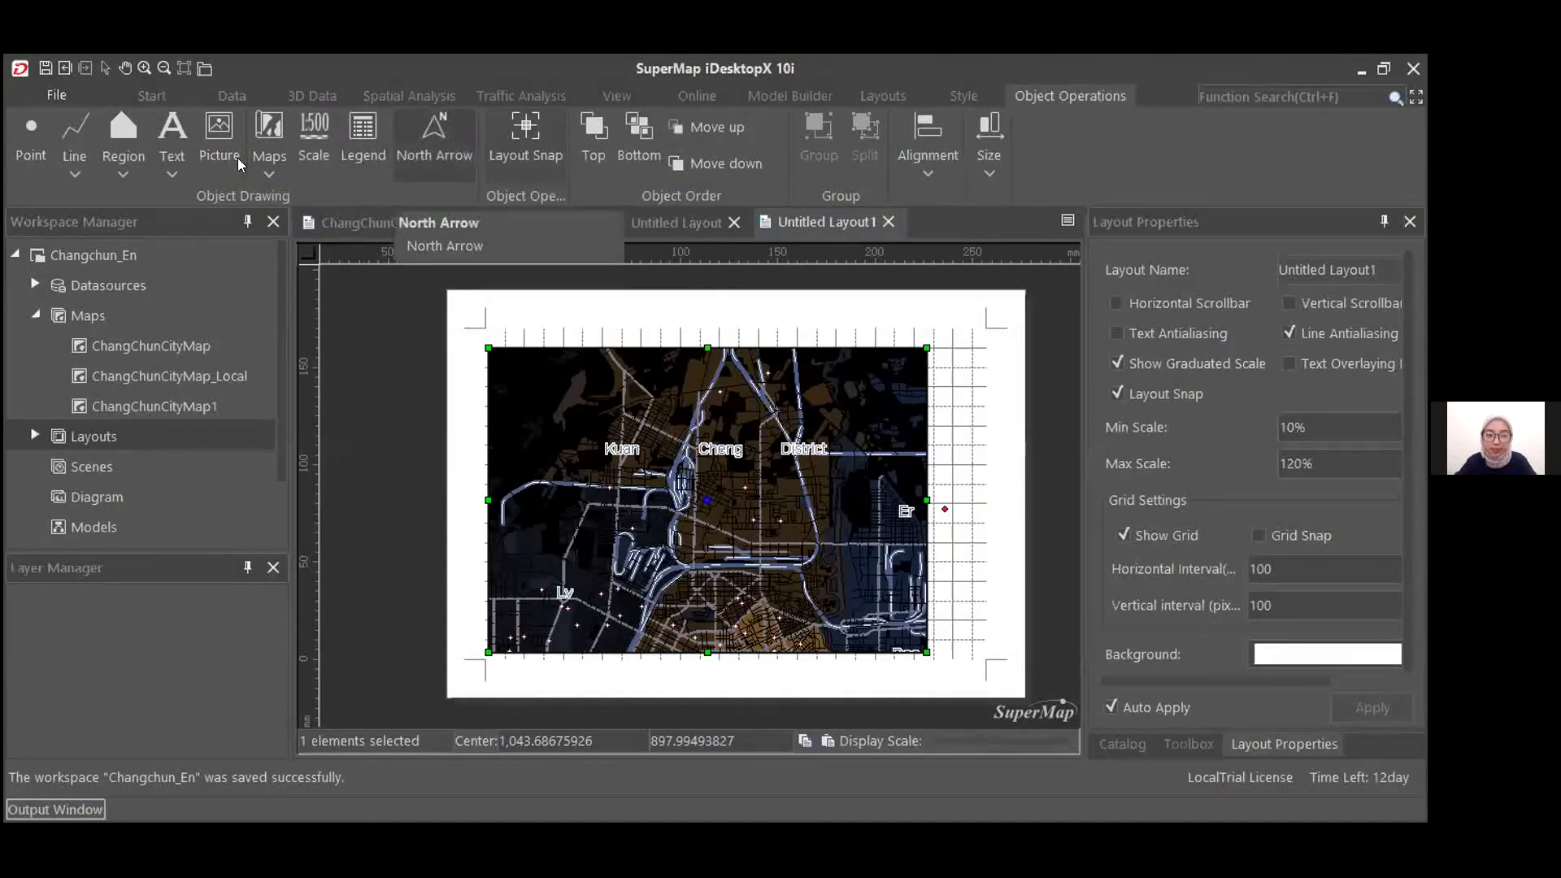
{"action": "left_click", "coordinate": [172, 172]}
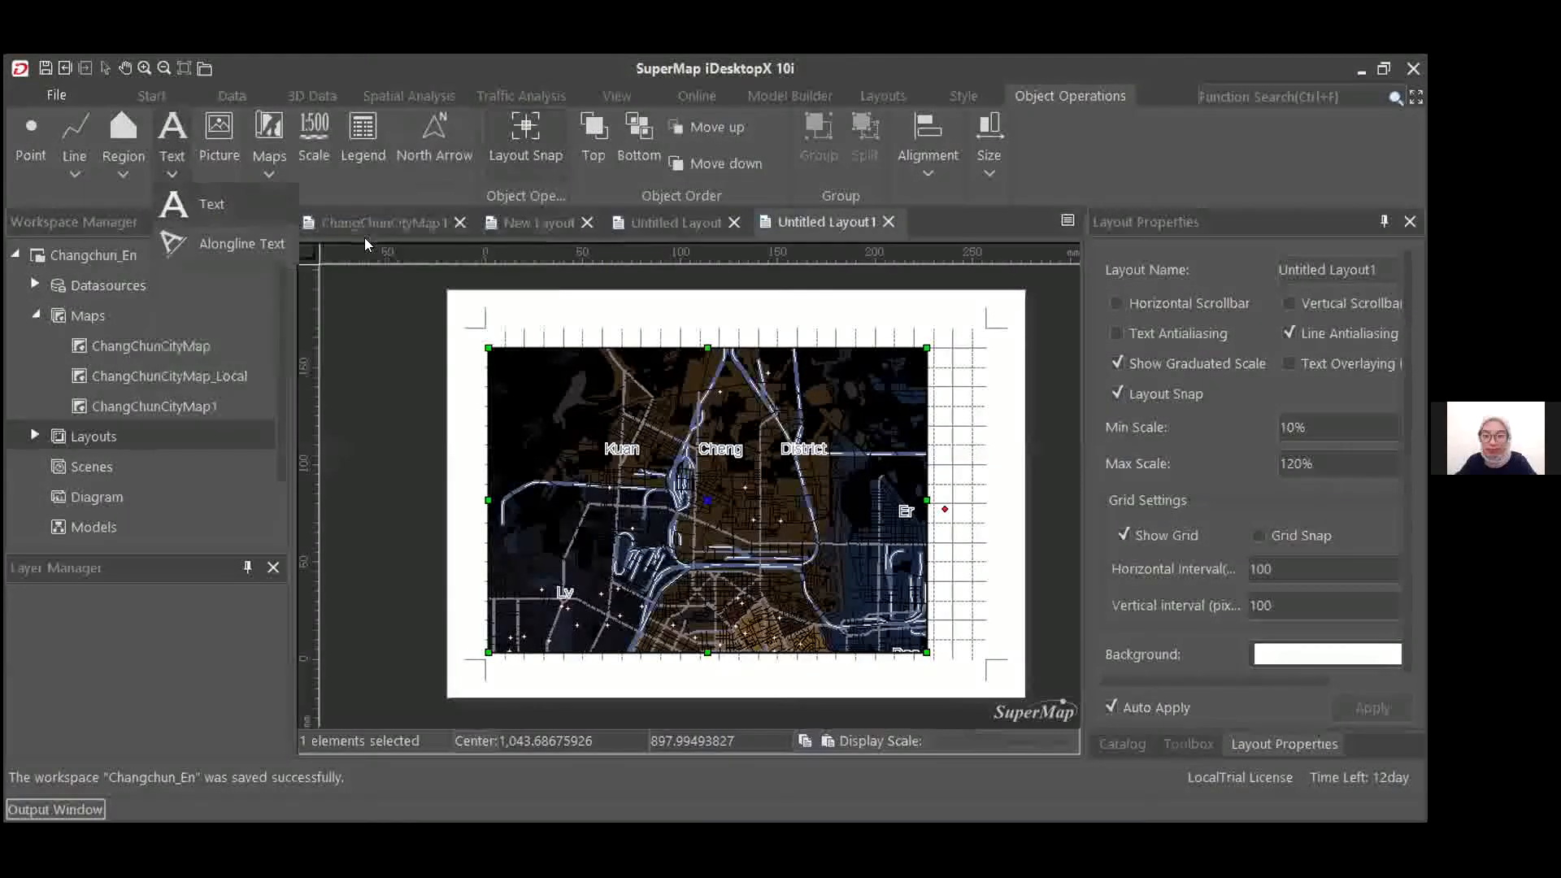
{"action": "left_click", "coordinate": [211, 204]}
{"action": "left_click", "coordinate": [804, 325]}
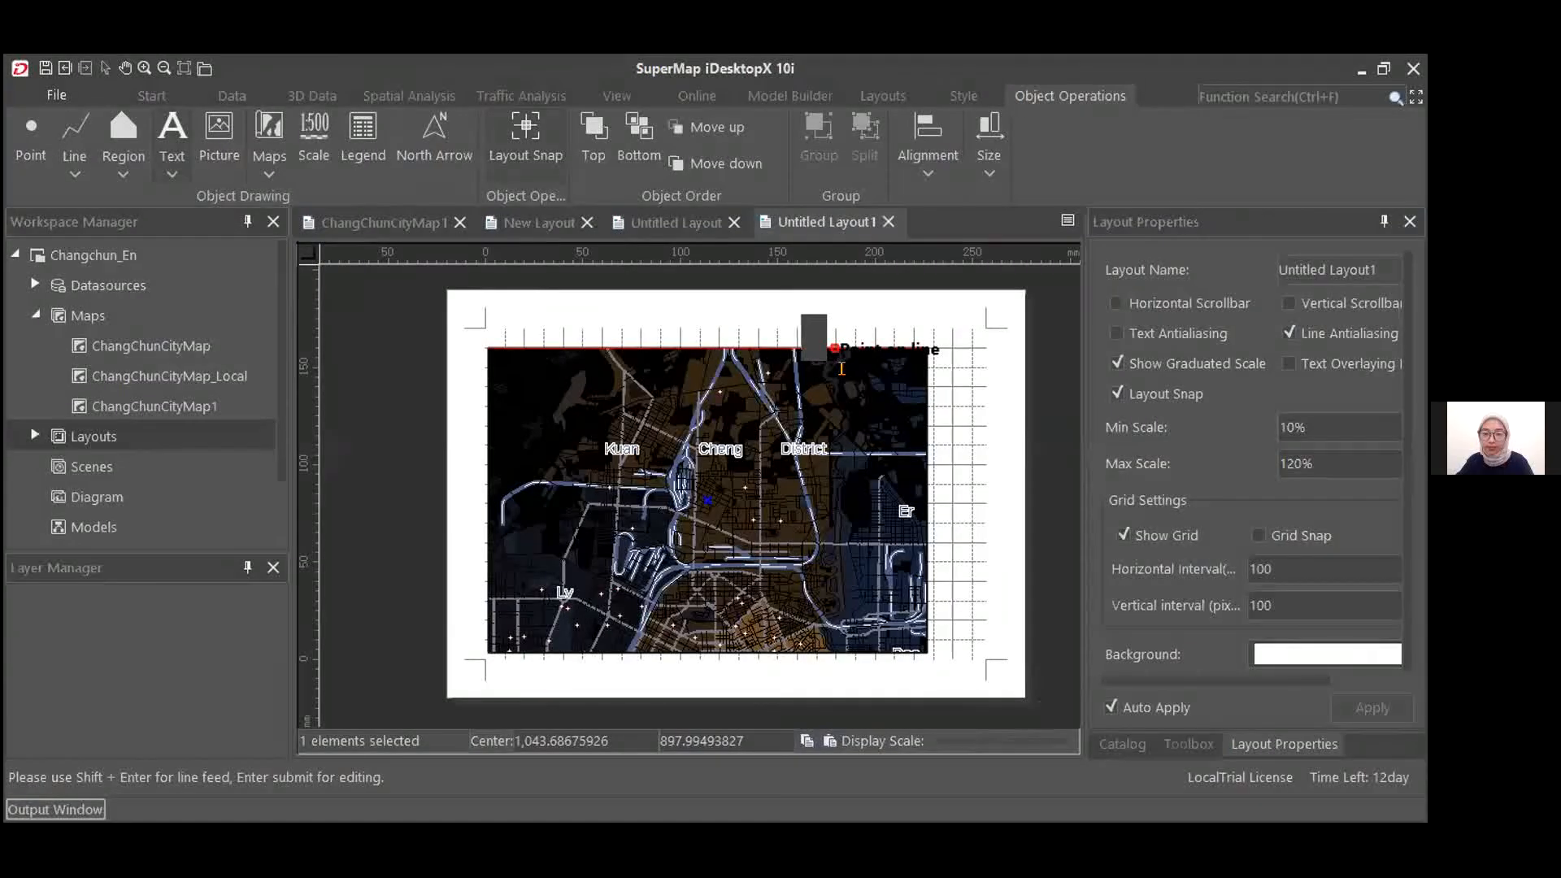
{"action": "type", "text": "ChangChun"}
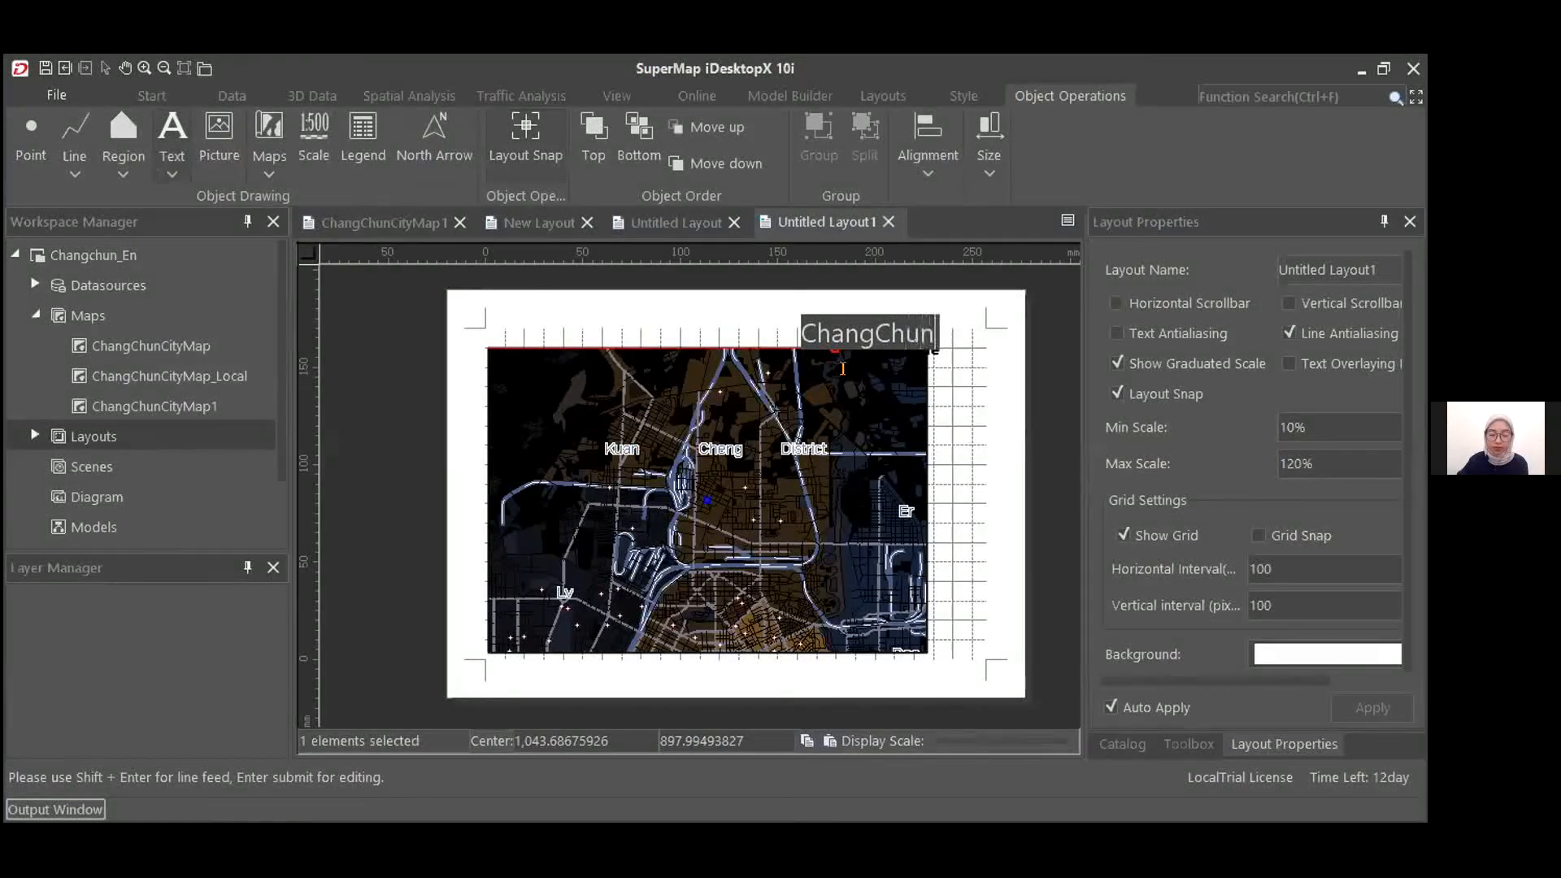
{"action": "key", "text": "Return"}
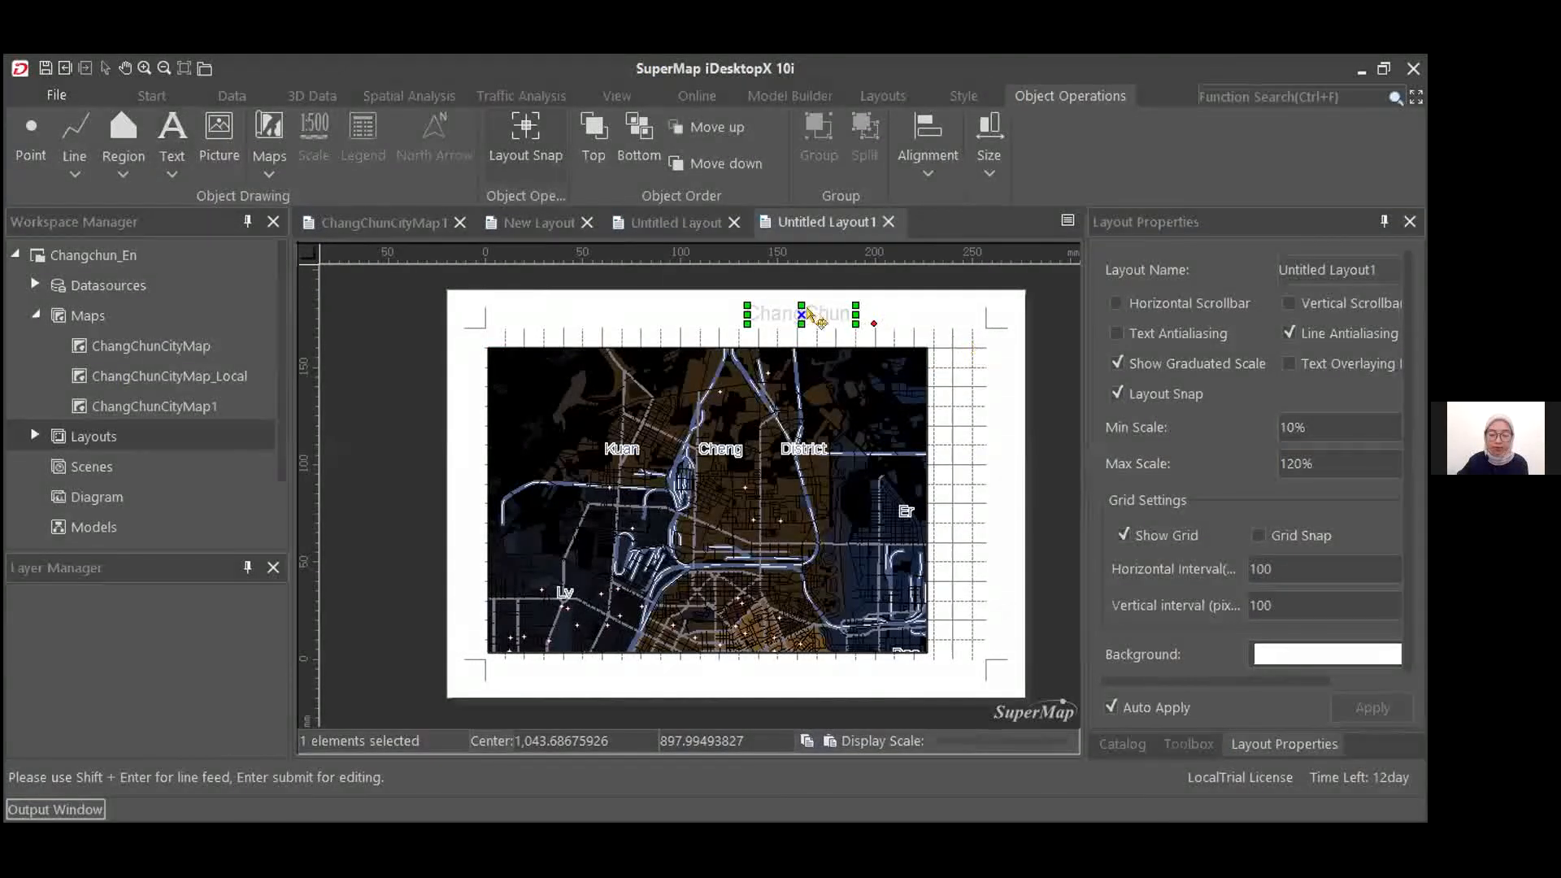
{"action": "left_click_drag", "start_coordinate": [815, 316], "coordinate": [496, 396]}
{"action": "left_click", "coordinate": [576, 316]}
Add the text "City Map" and place it directly below the ChangChun title on the map
{"action": "left_click", "coordinate": [171, 134]}
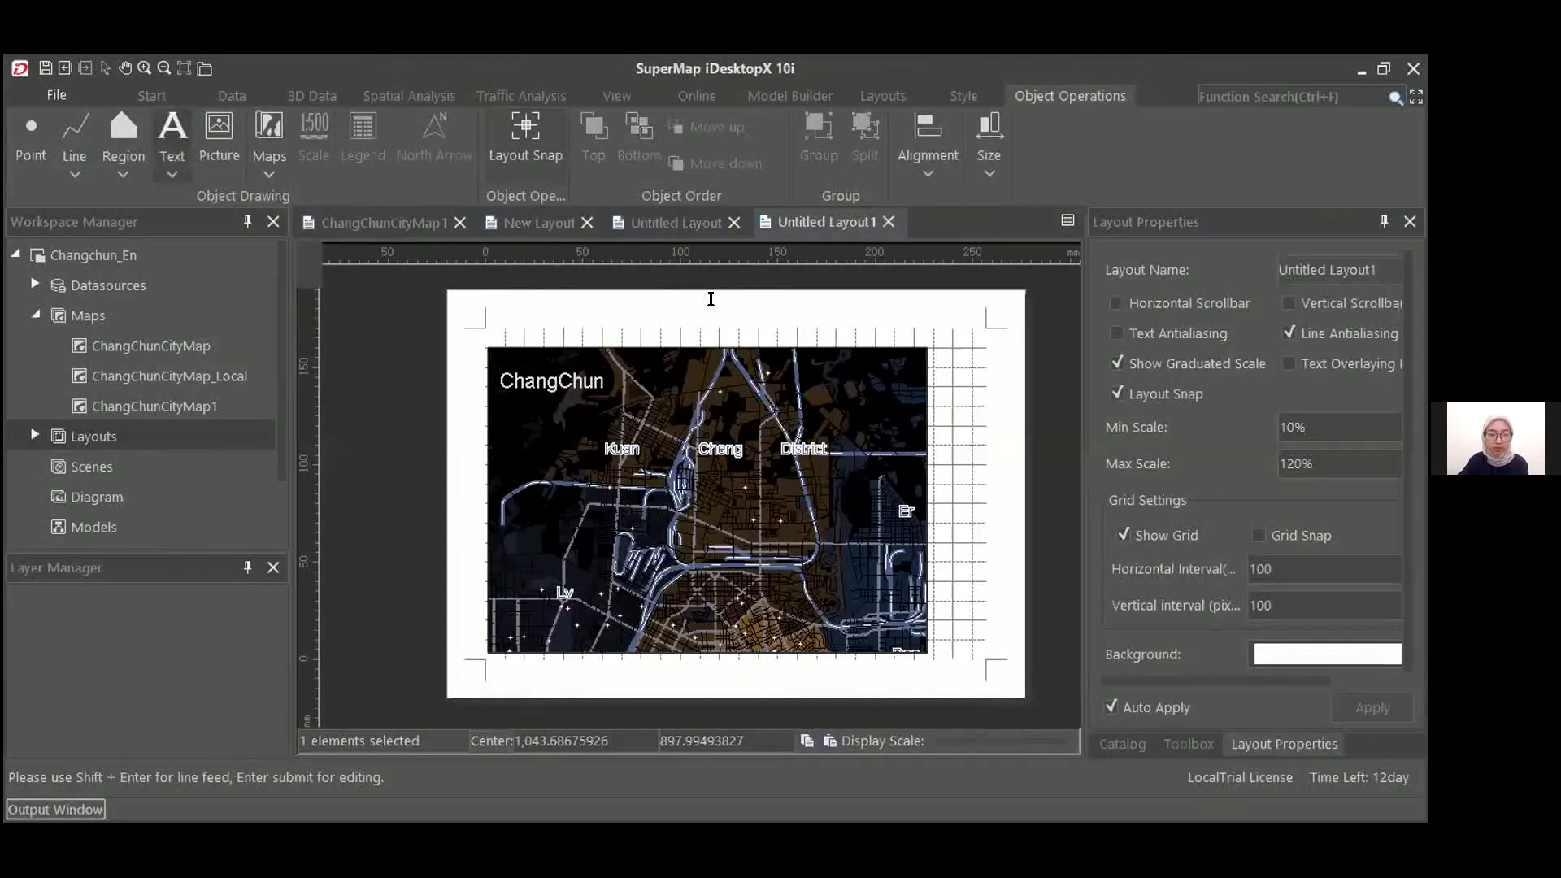
{"action": "left_click", "coordinate": [711, 299]}
{"action": "type", "text": "City Map"}
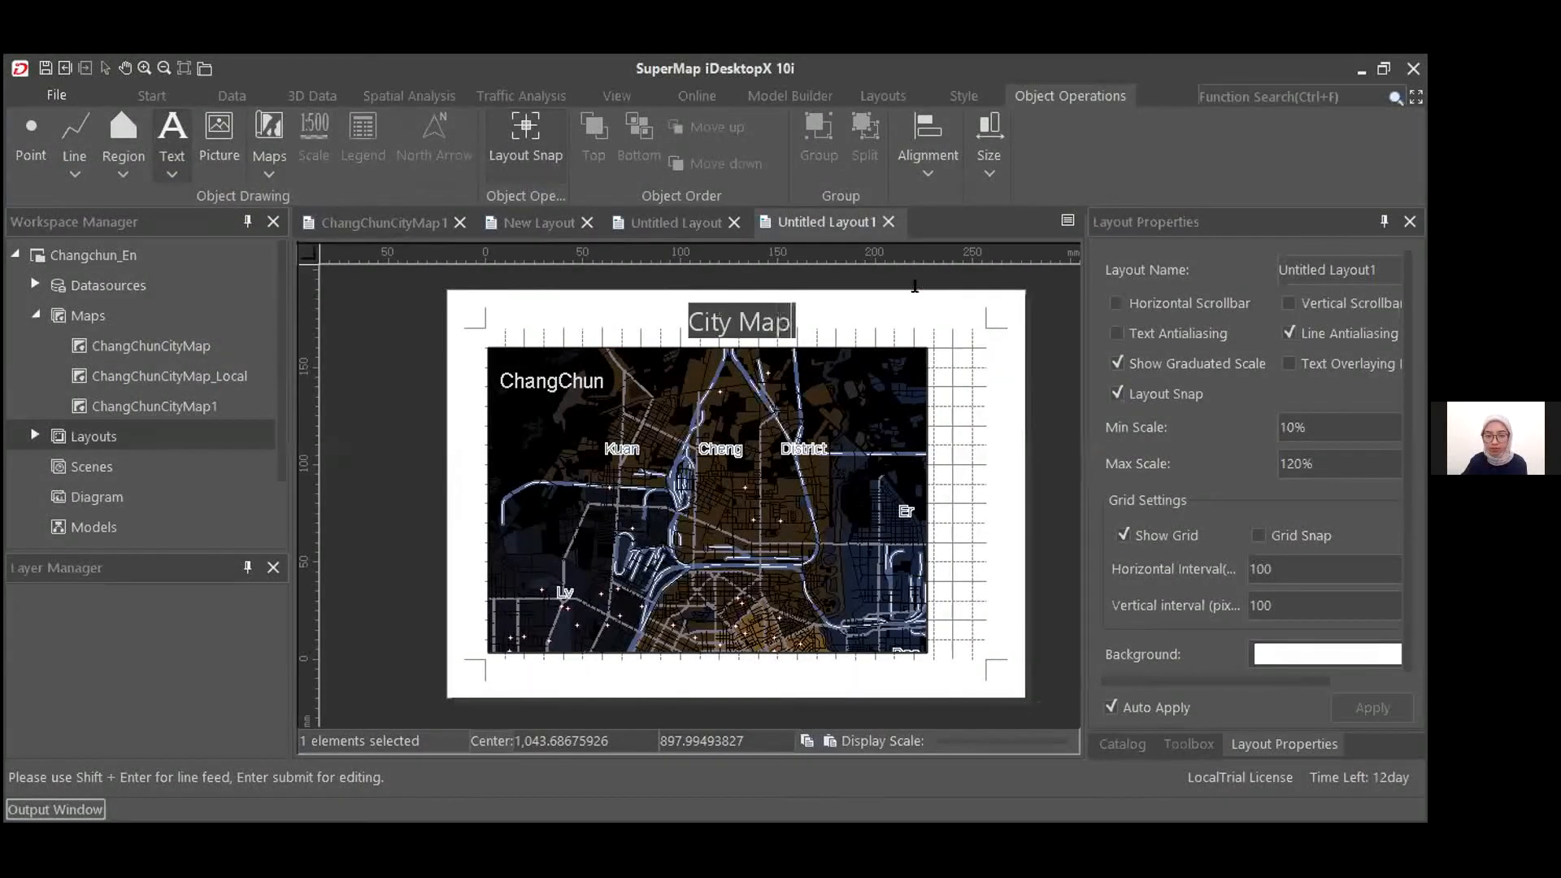
{"action": "right_click", "coordinate": [871, 328]}
{"action": "left_click_drag", "start_coordinate": [705, 304], "coordinate": [576, 417]}
{"action": "left_click", "coordinate": [747, 298]}
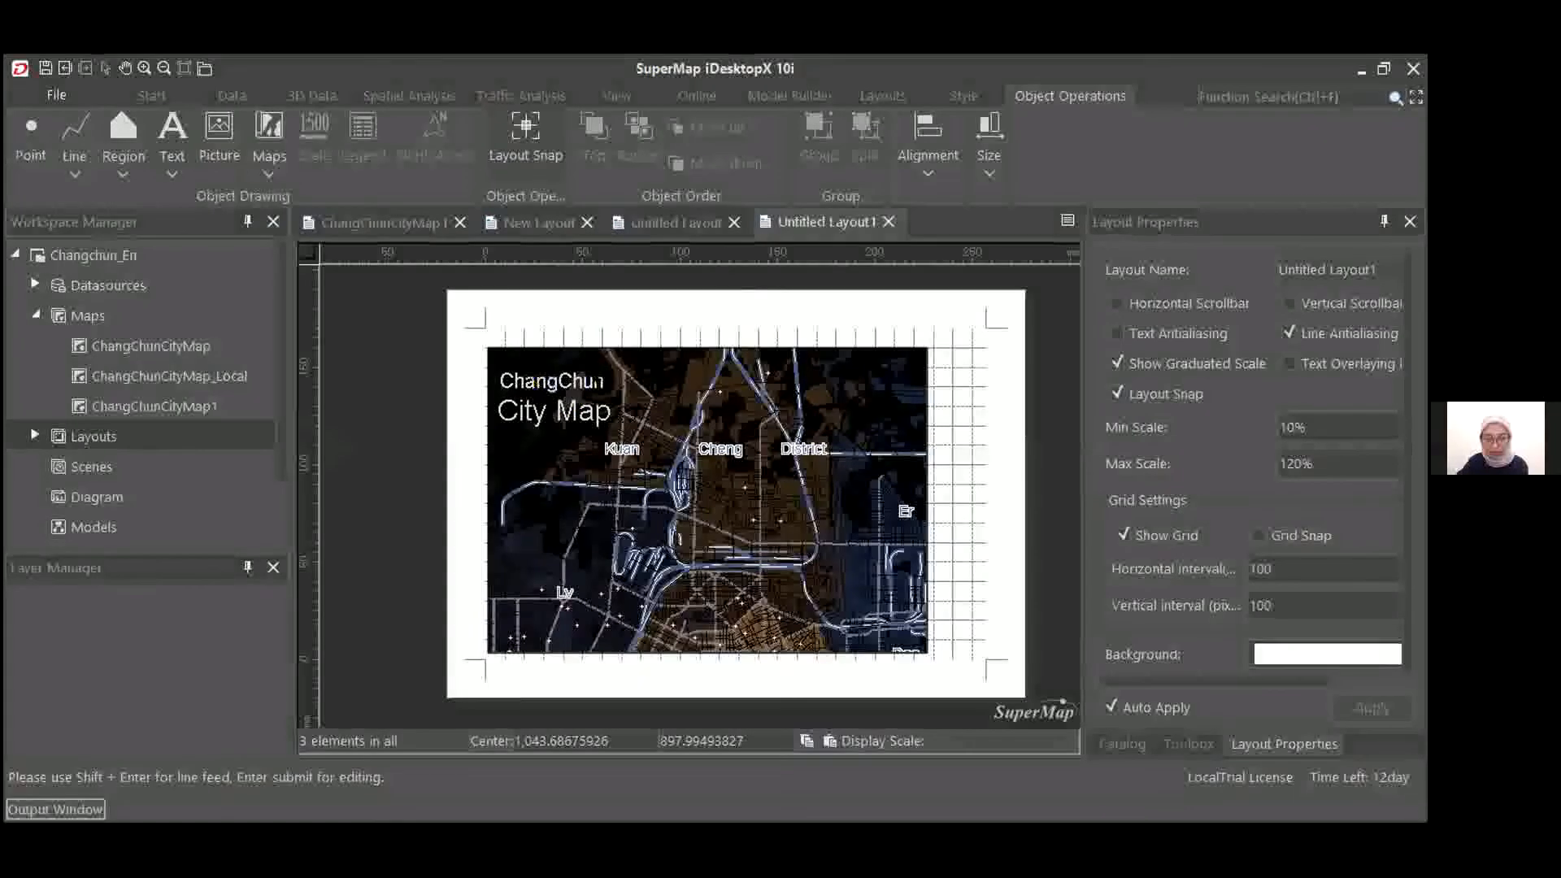
Examine the text style options and available fonts for the ChangChun title
{"action": "scroll", "coordinate": [600, 376], "scroll_direction": "up", "scroll_amount": 1}
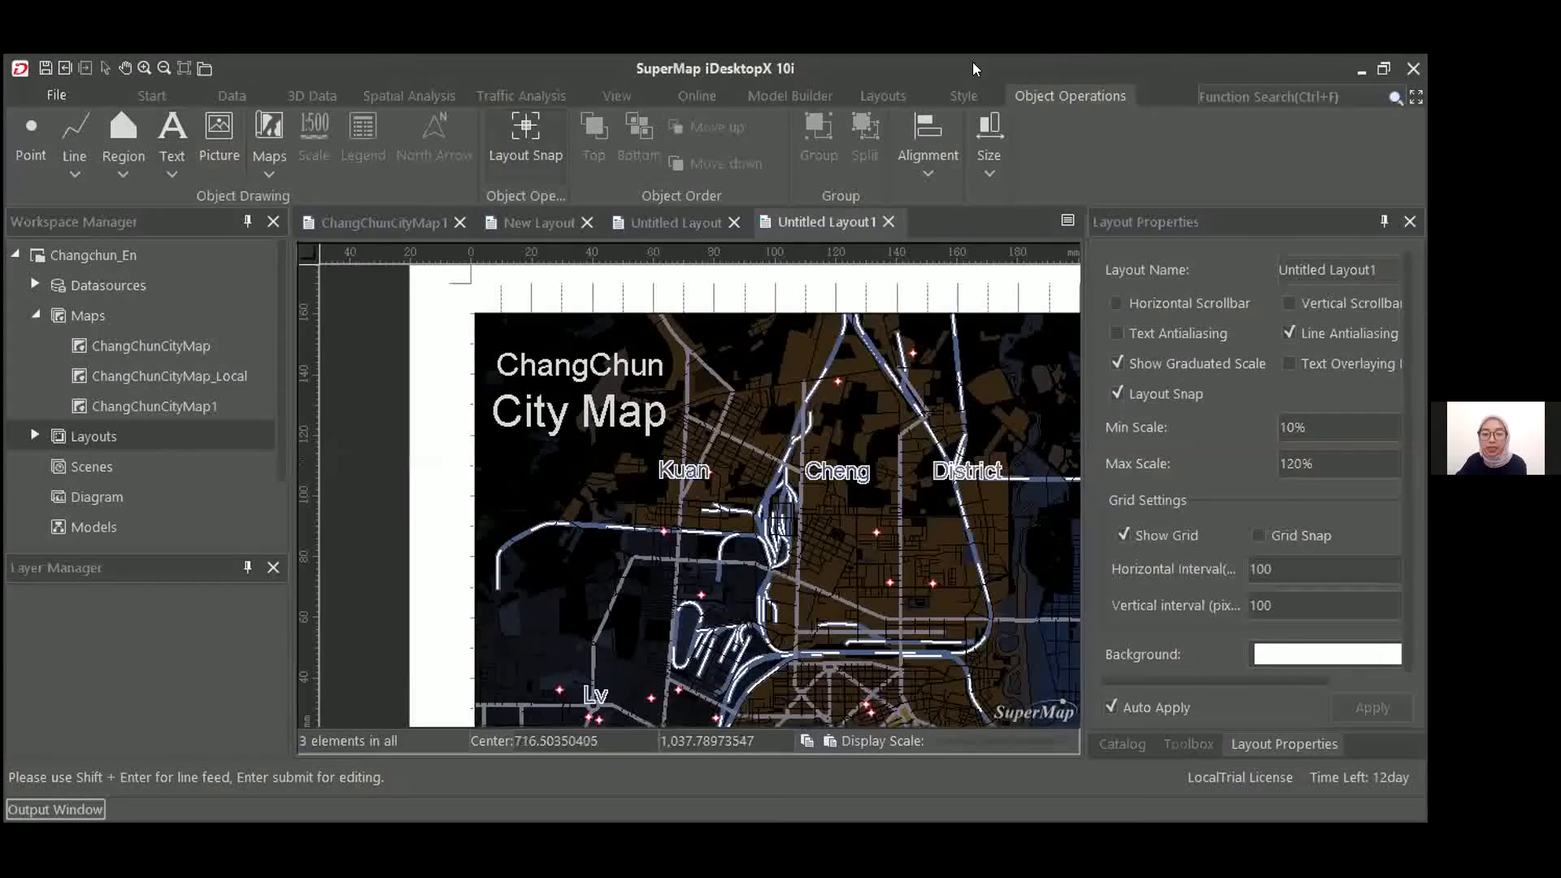
{"action": "left_click", "coordinate": [967, 95]}
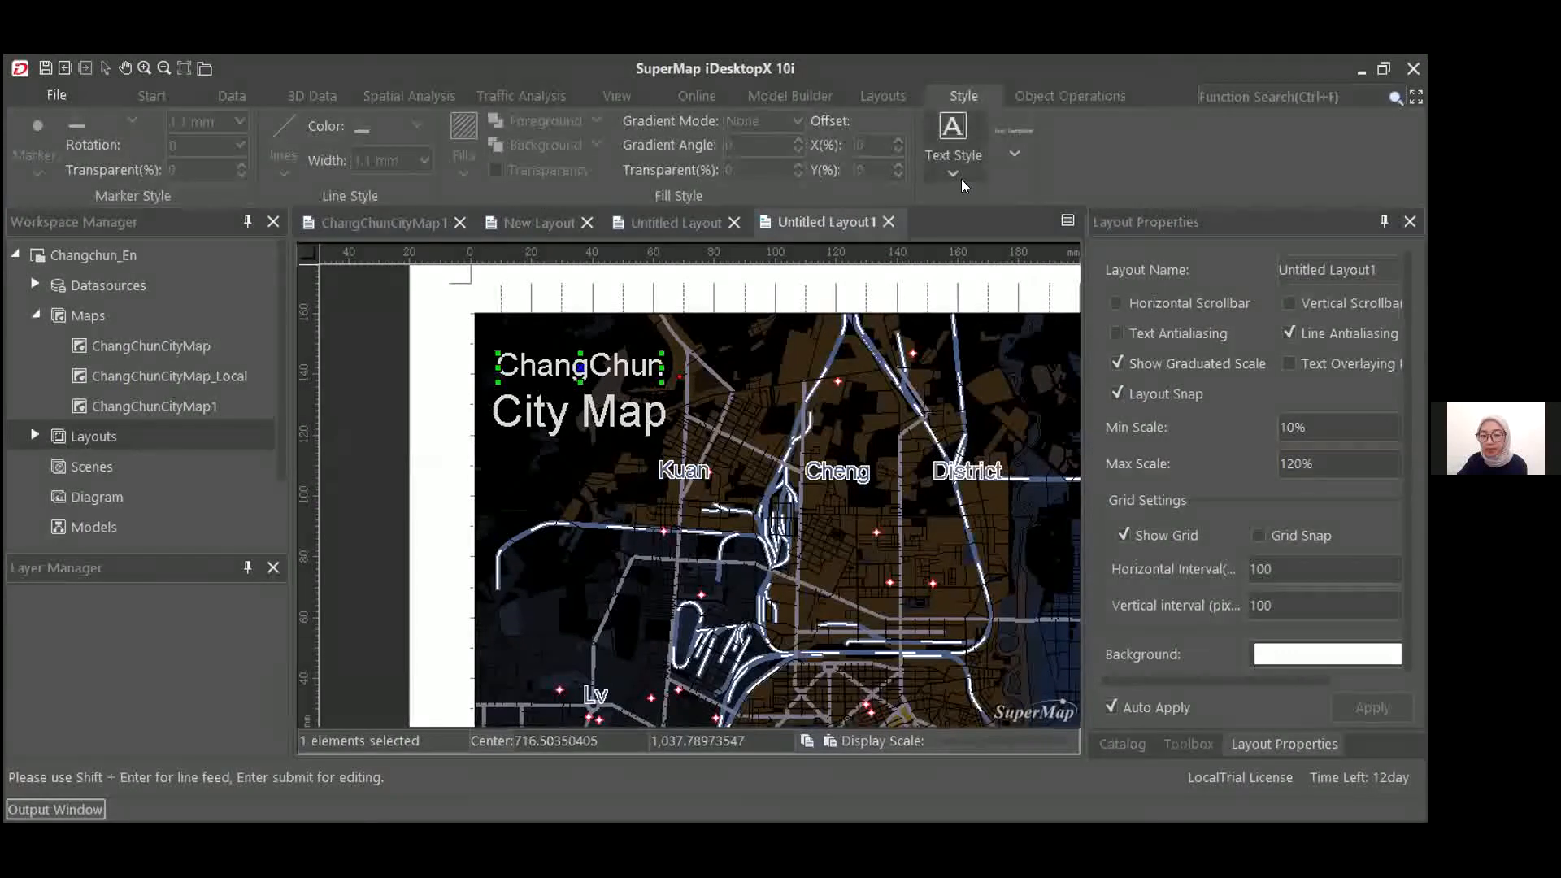
{"action": "left_click", "coordinate": [960, 177]}
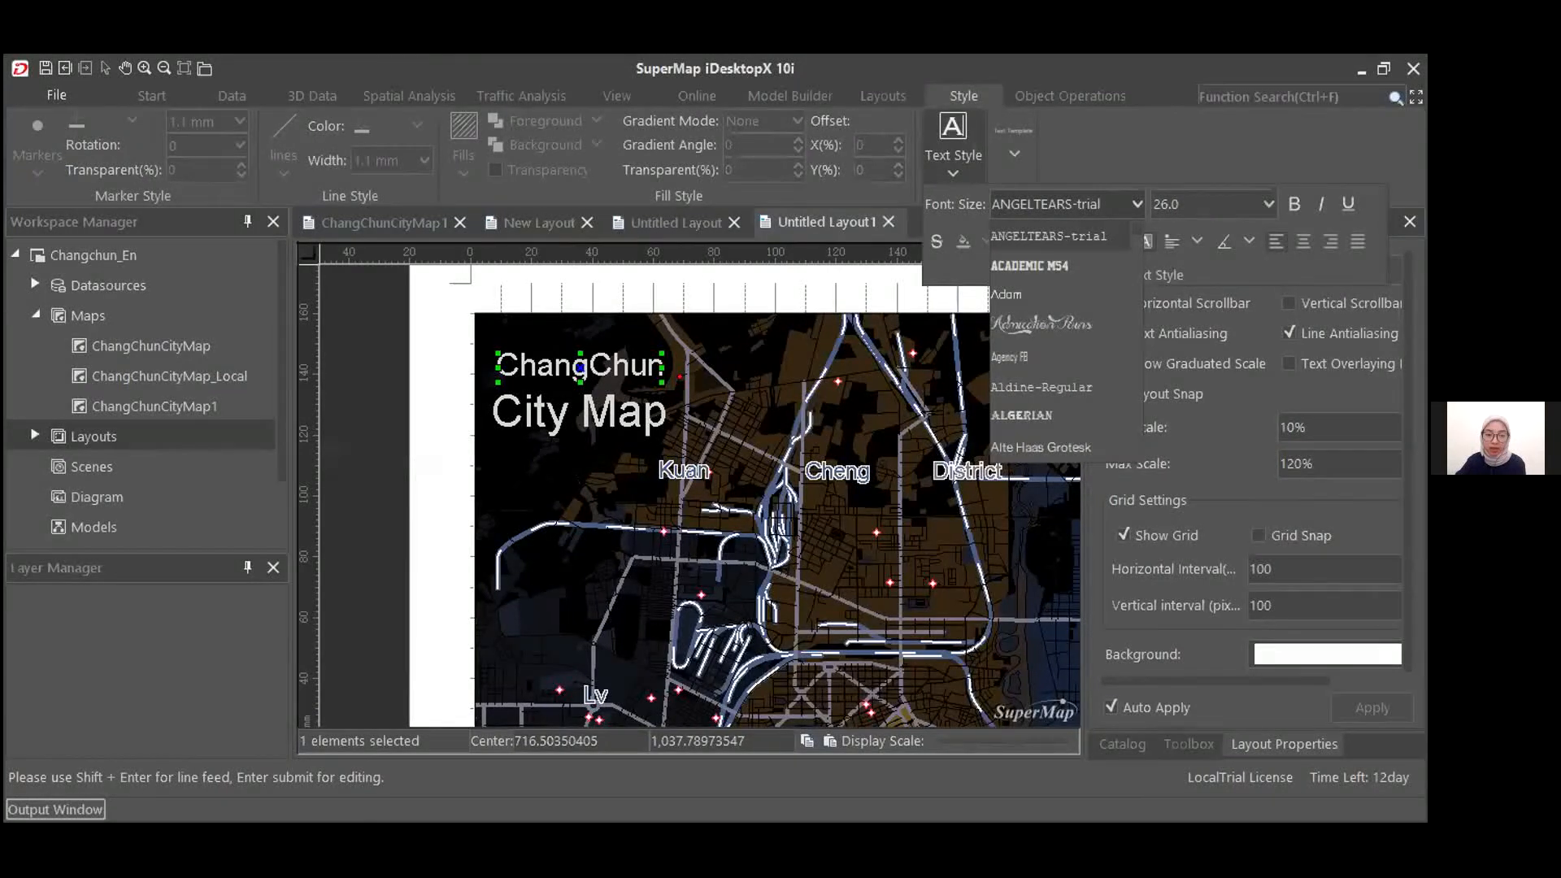
{"action": "scroll", "coordinate": [722, 341], "scroll_direction": "down", "scroll_amount": 2}
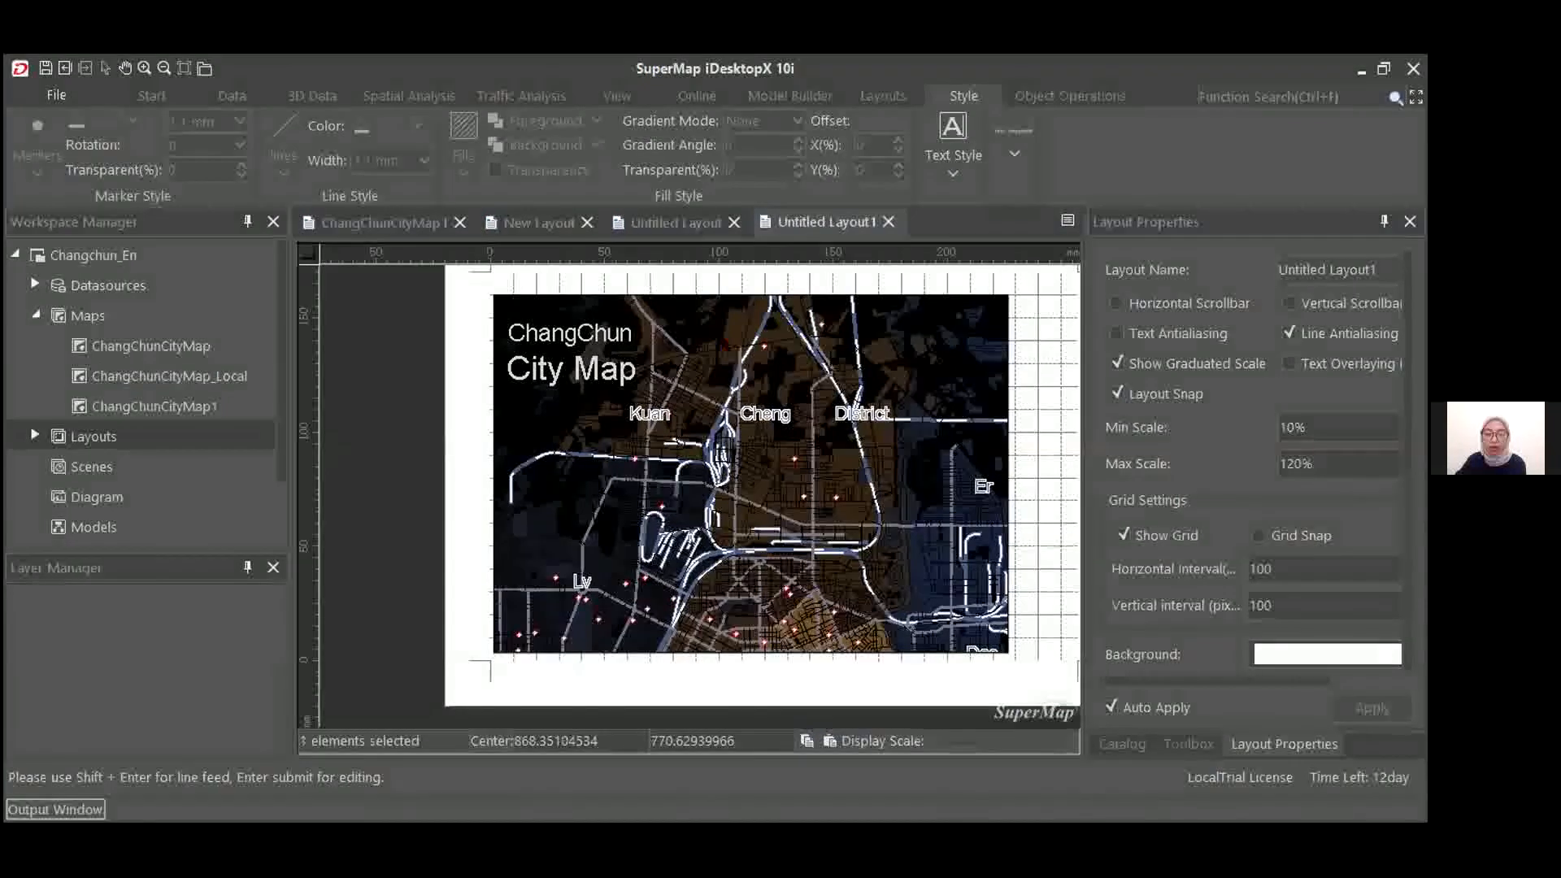
Insert a north arrow for the map, place it on the blank page area right of the map frame and enlarge it slightly
{"action": "left_click", "coordinate": [725, 346]}
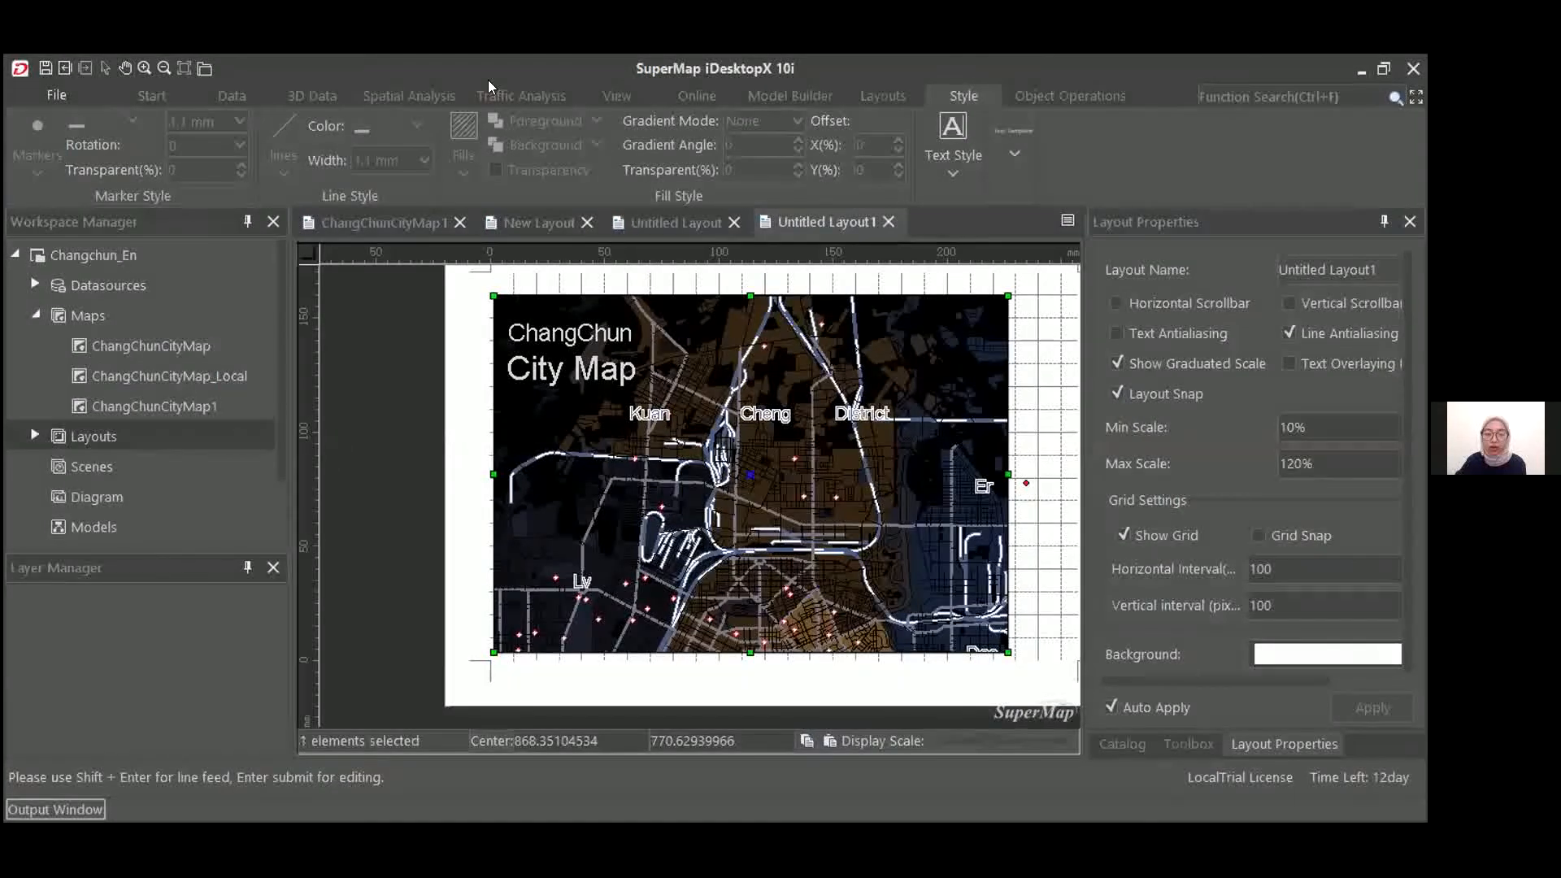
{"action": "left_click", "coordinate": [1026, 95]}
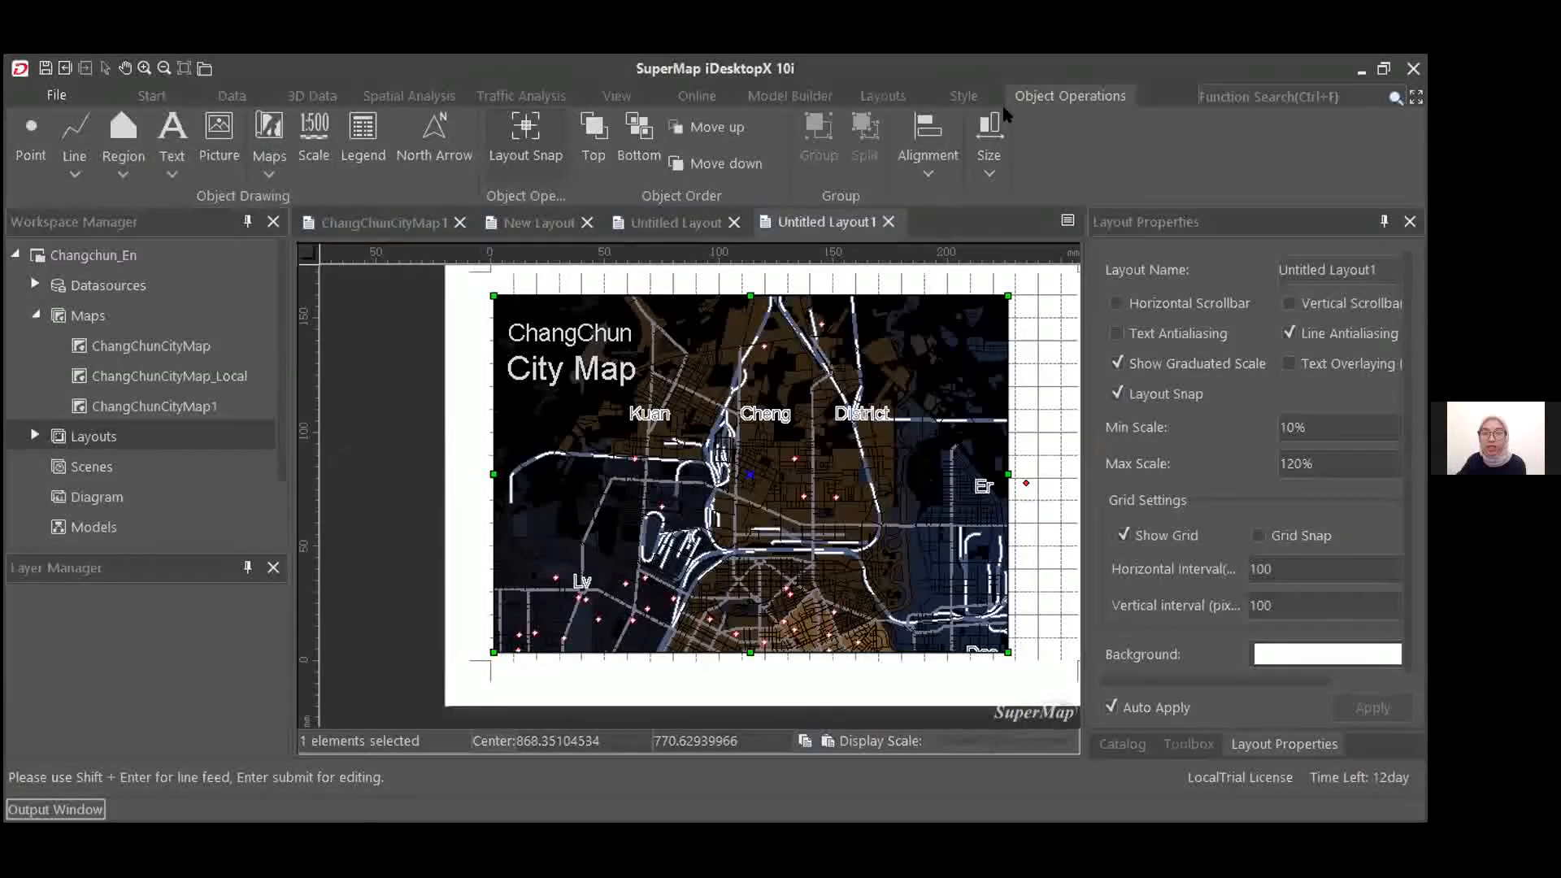
{"action": "left_click", "coordinate": [440, 148]}
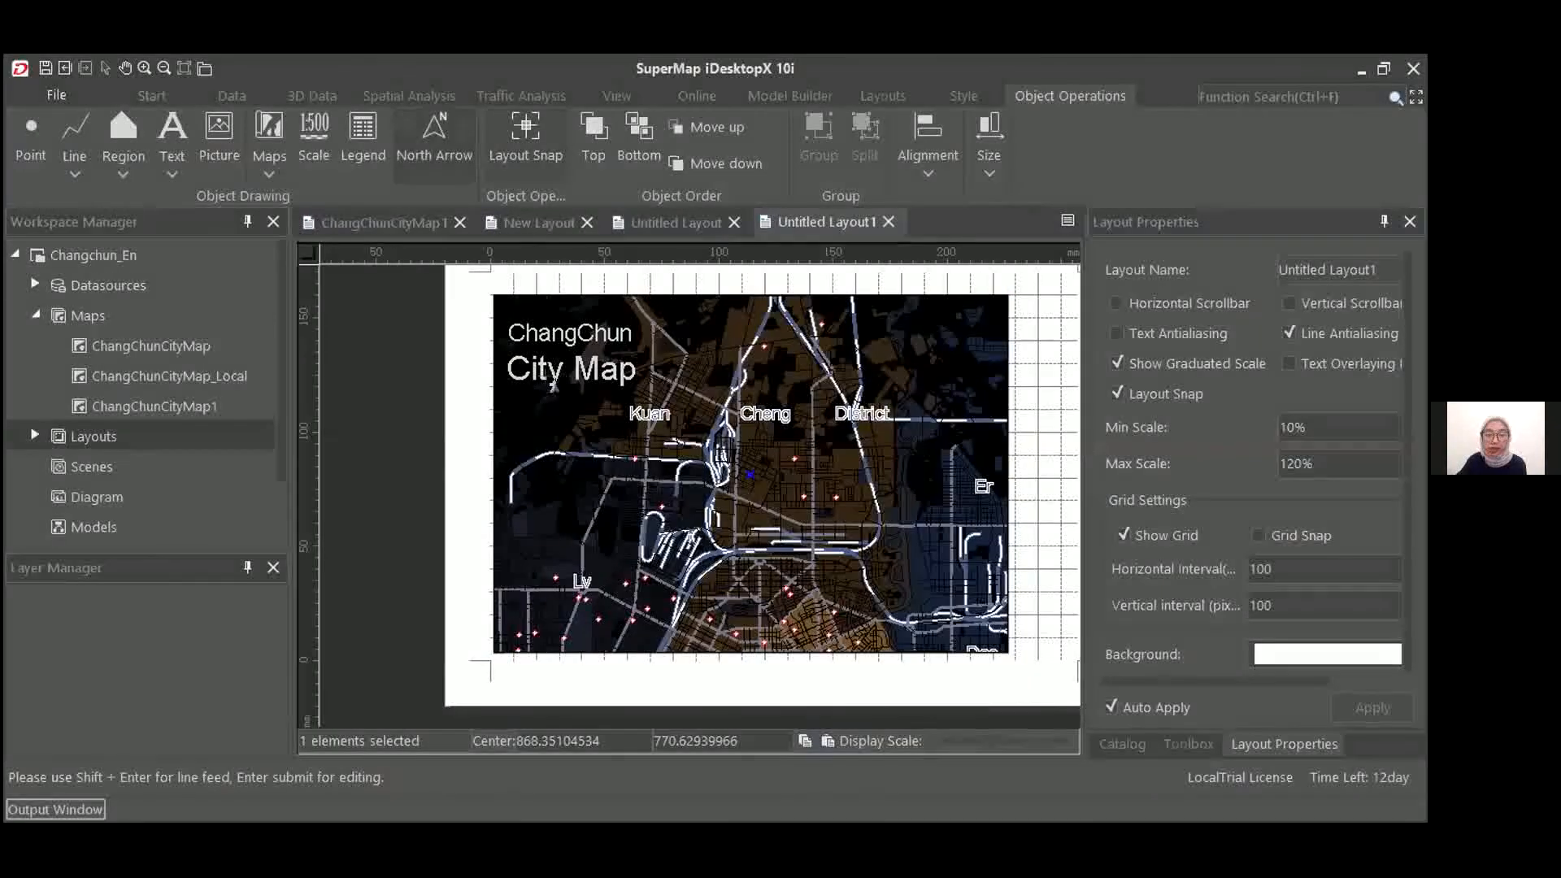
{"action": "left_click_drag", "start_coordinate": [533, 418], "coordinate": [574, 478]}
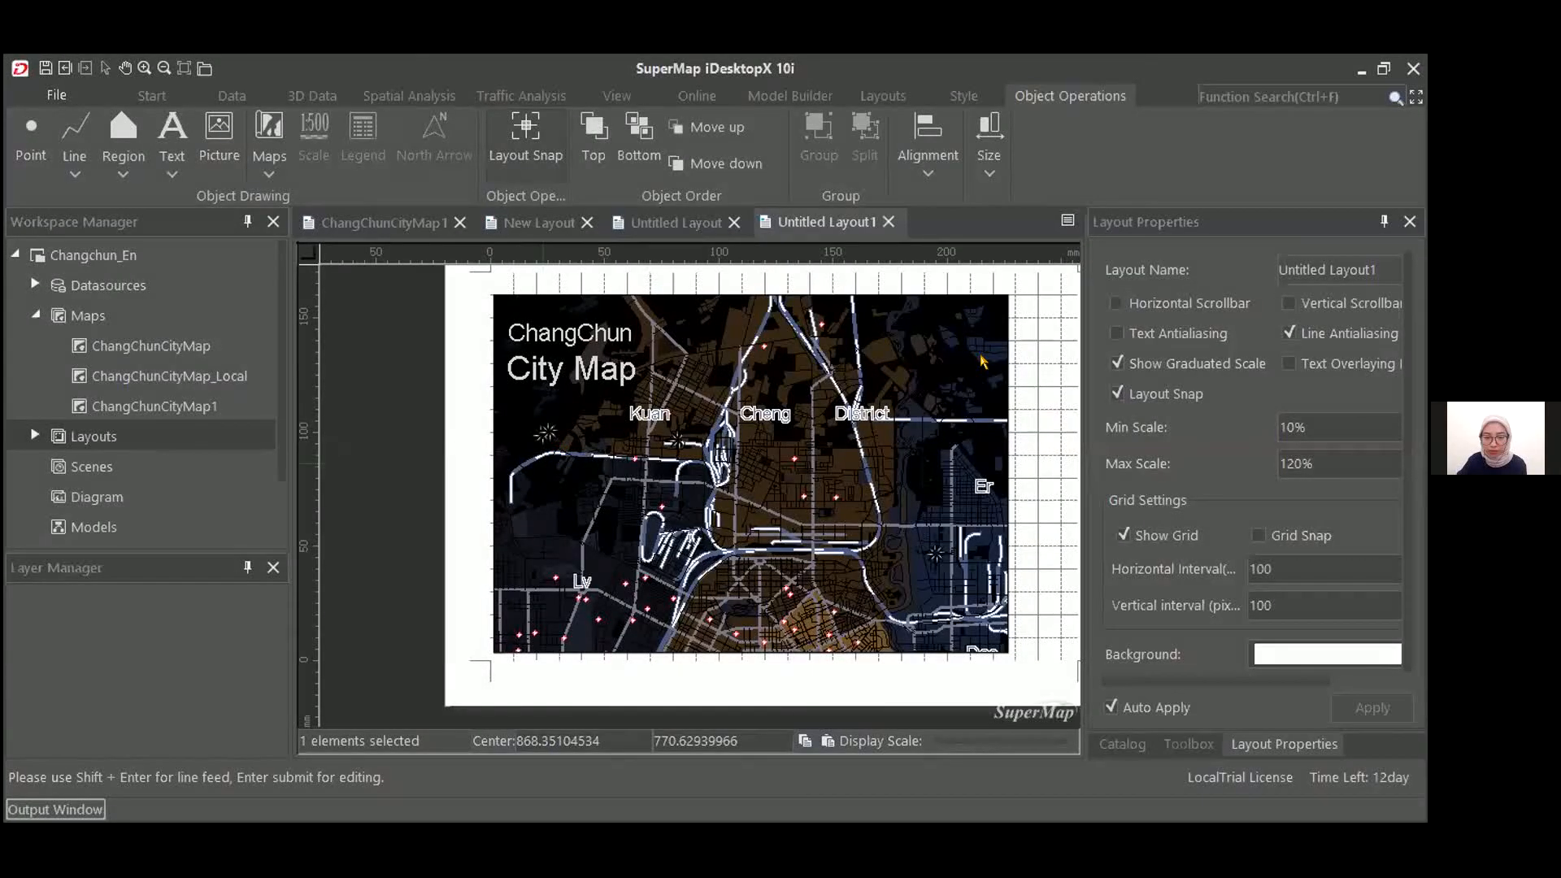
{"action": "left_click_drag", "start_coordinate": [981, 362], "coordinate": [952, 394]}
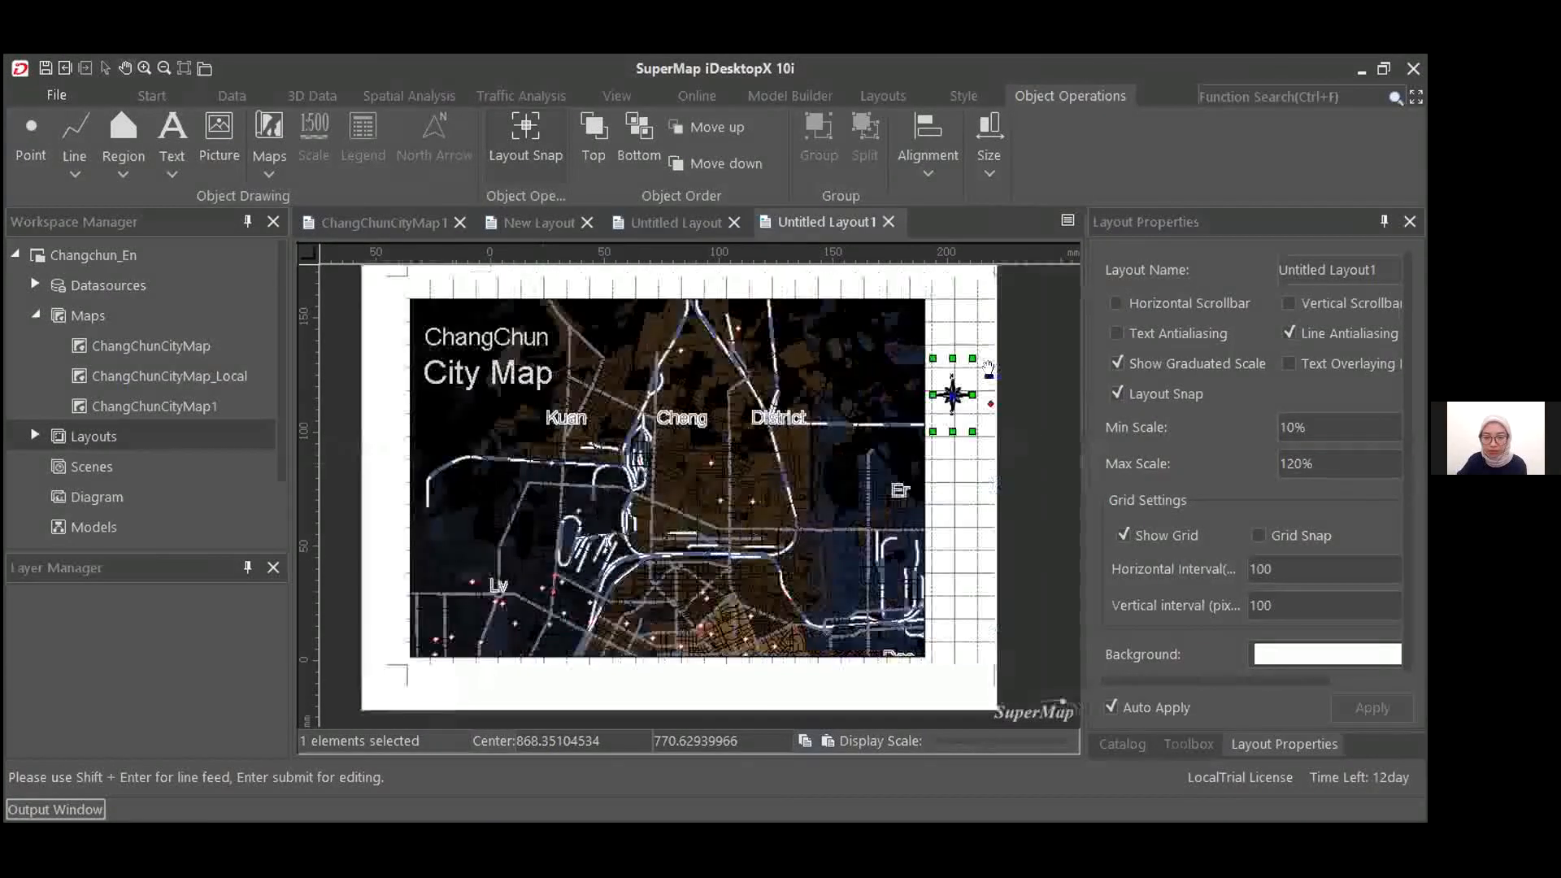
{"action": "left_click", "coordinate": [898, 447]}
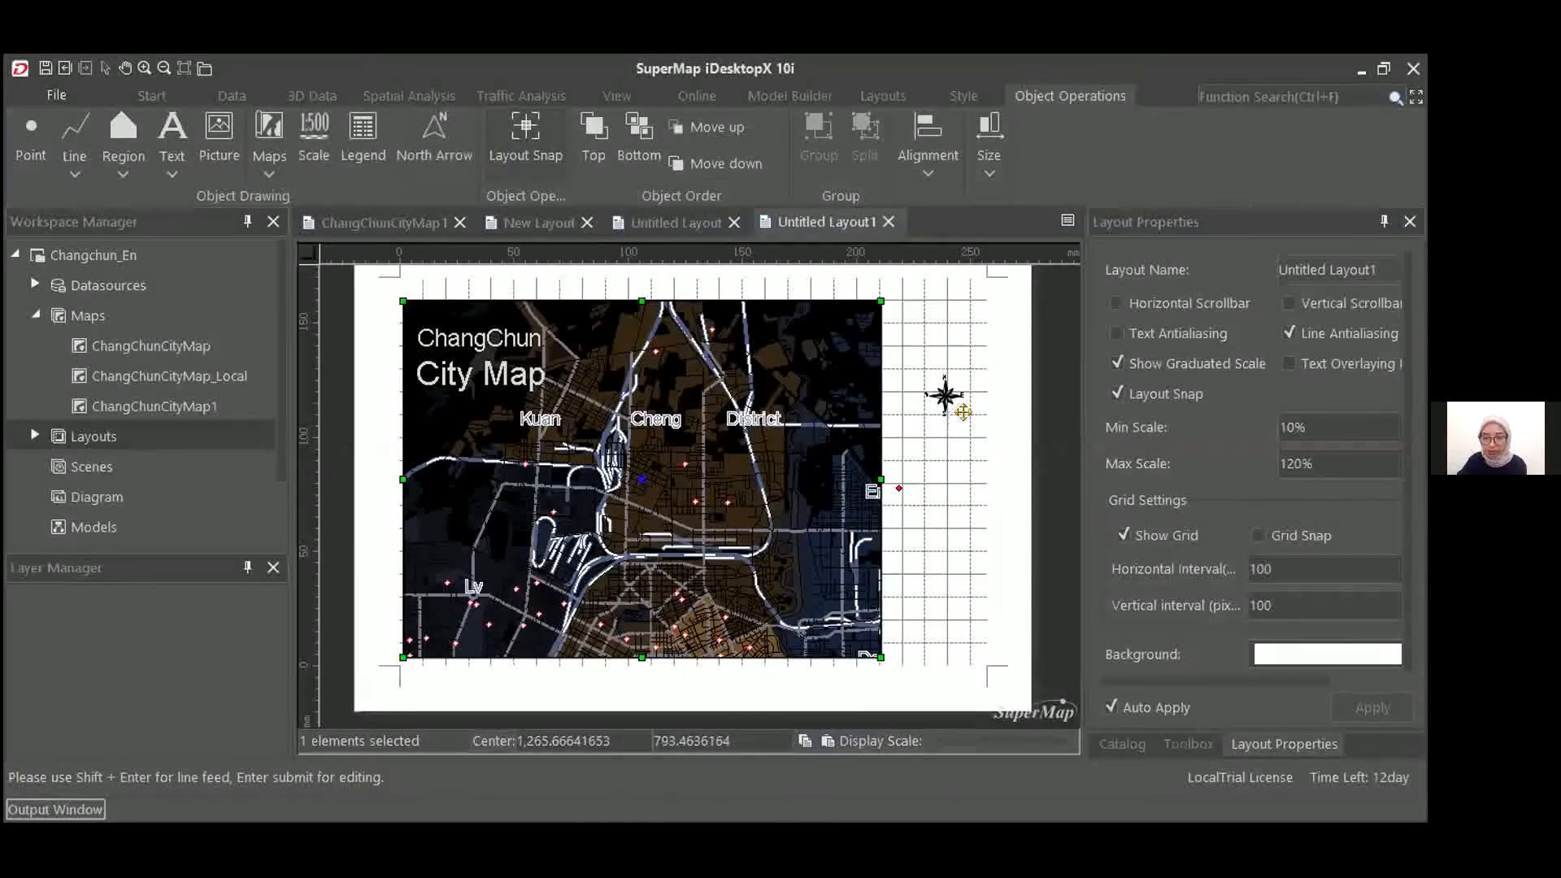
{"action": "left_click", "coordinate": [931, 384]}
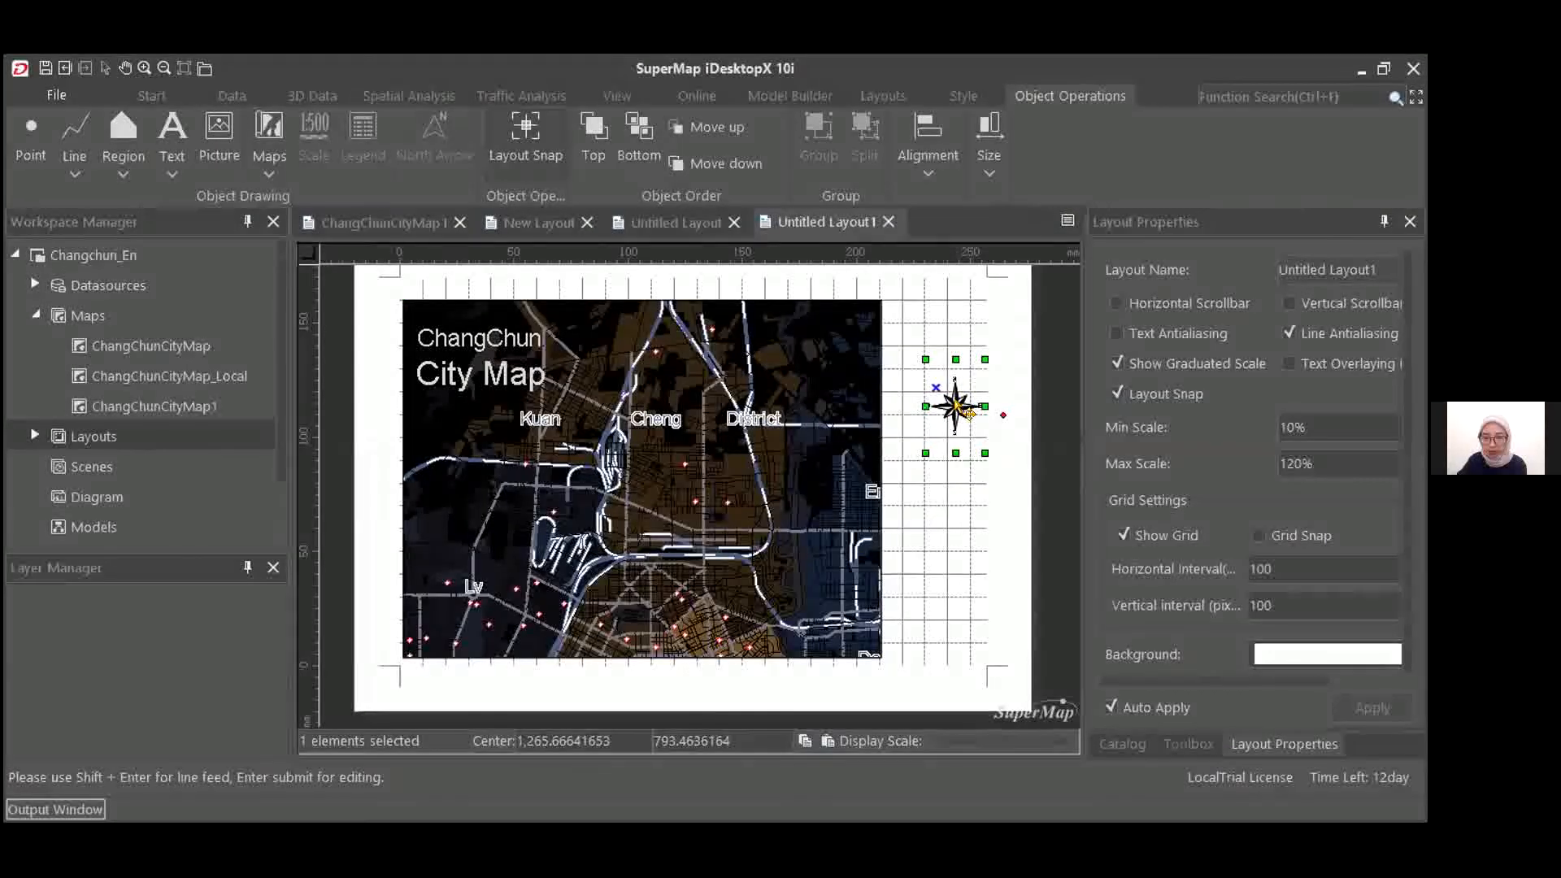
Nudge the north arrow slightly left and move both title texts together onto the blank page area above it
{"action": "left_click_drag", "start_coordinate": [955, 405], "coordinate": [948, 405]}
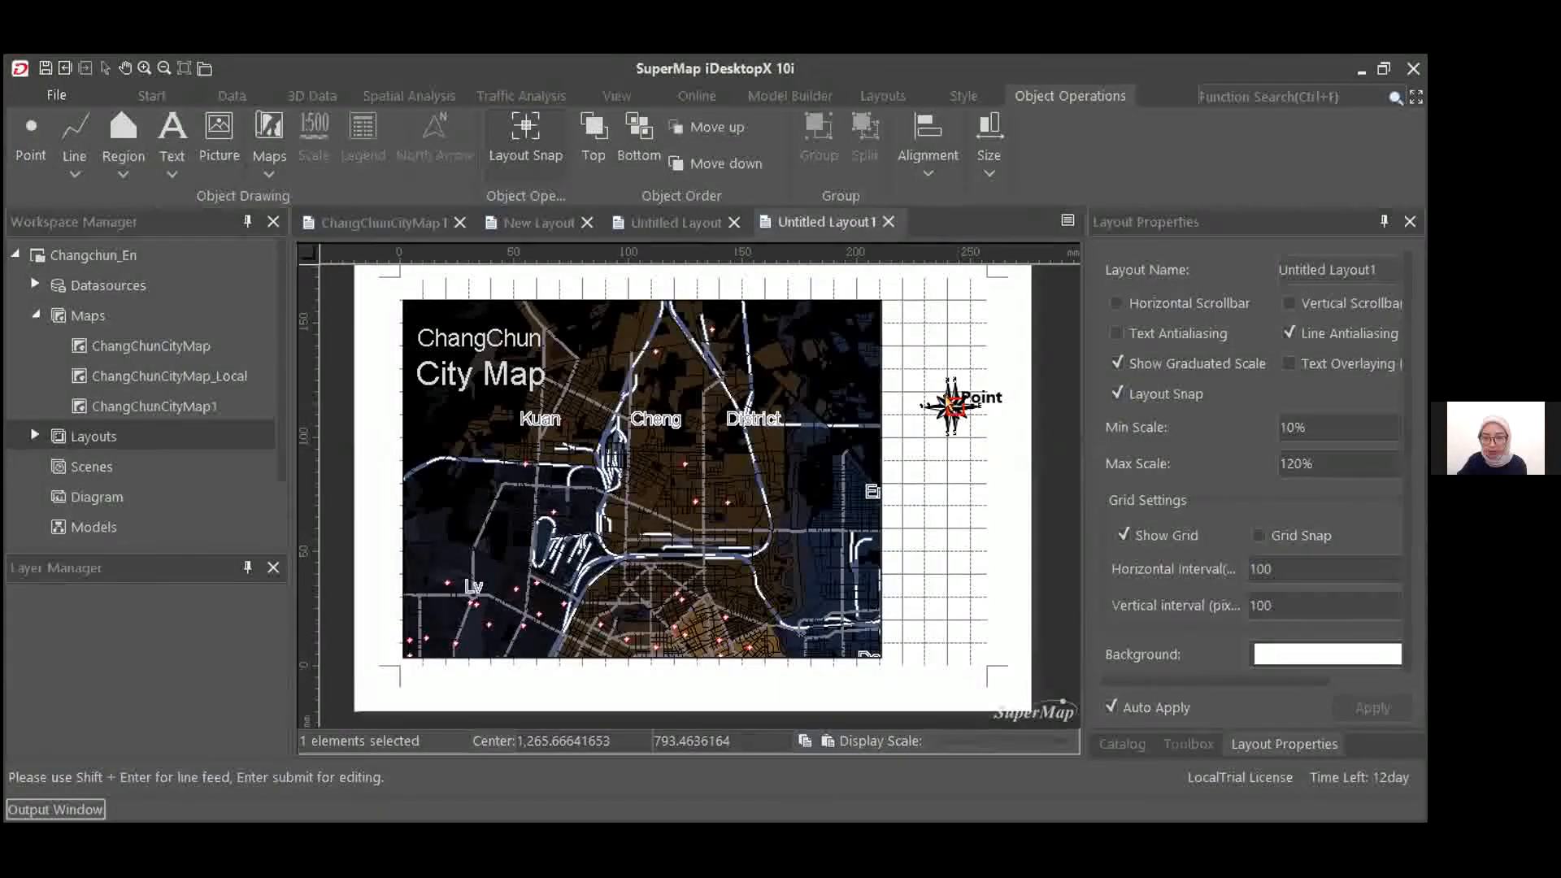
{"action": "left_click_drag", "start_coordinate": [950, 402], "coordinate": [949, 403]}
{"action": "left_click", "coordinate": [946, 318]}
{"action": "left_click_drag", "start_coordinate": [383, 307], "coordinate": [553, 404]}
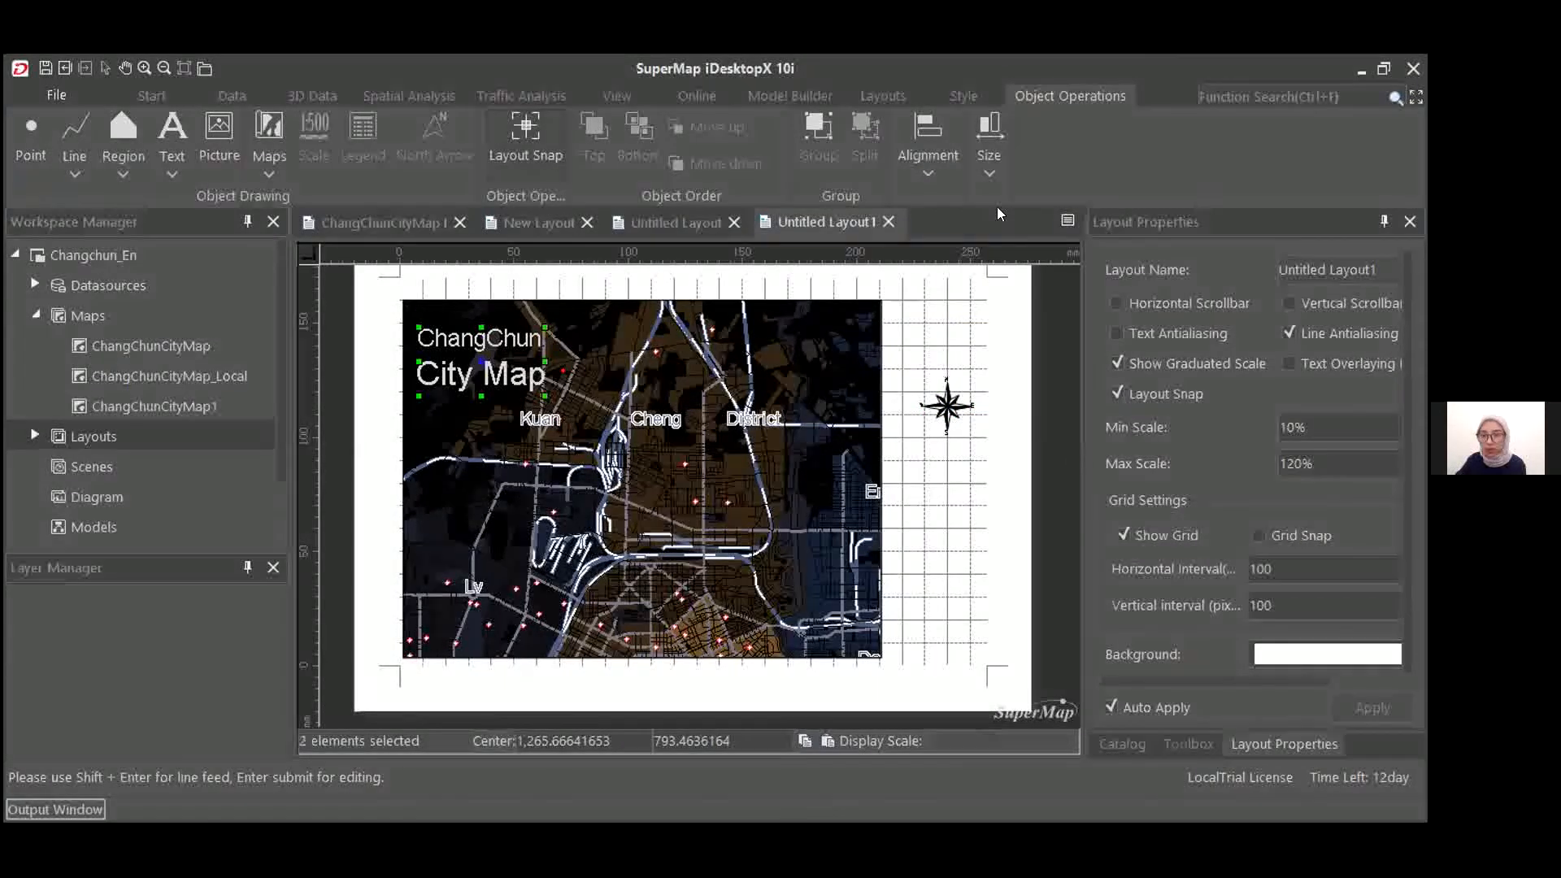
{"action": "left_click_drag", "start_coordinate": [481, 362], "coordinate": [952, 343]}
Change the font color of the ChangChun and City Map titles to black
{"action": "left_click", "coordinate": [952, 320]}
{"action": "left_click", "coordinate": [963, 96]}
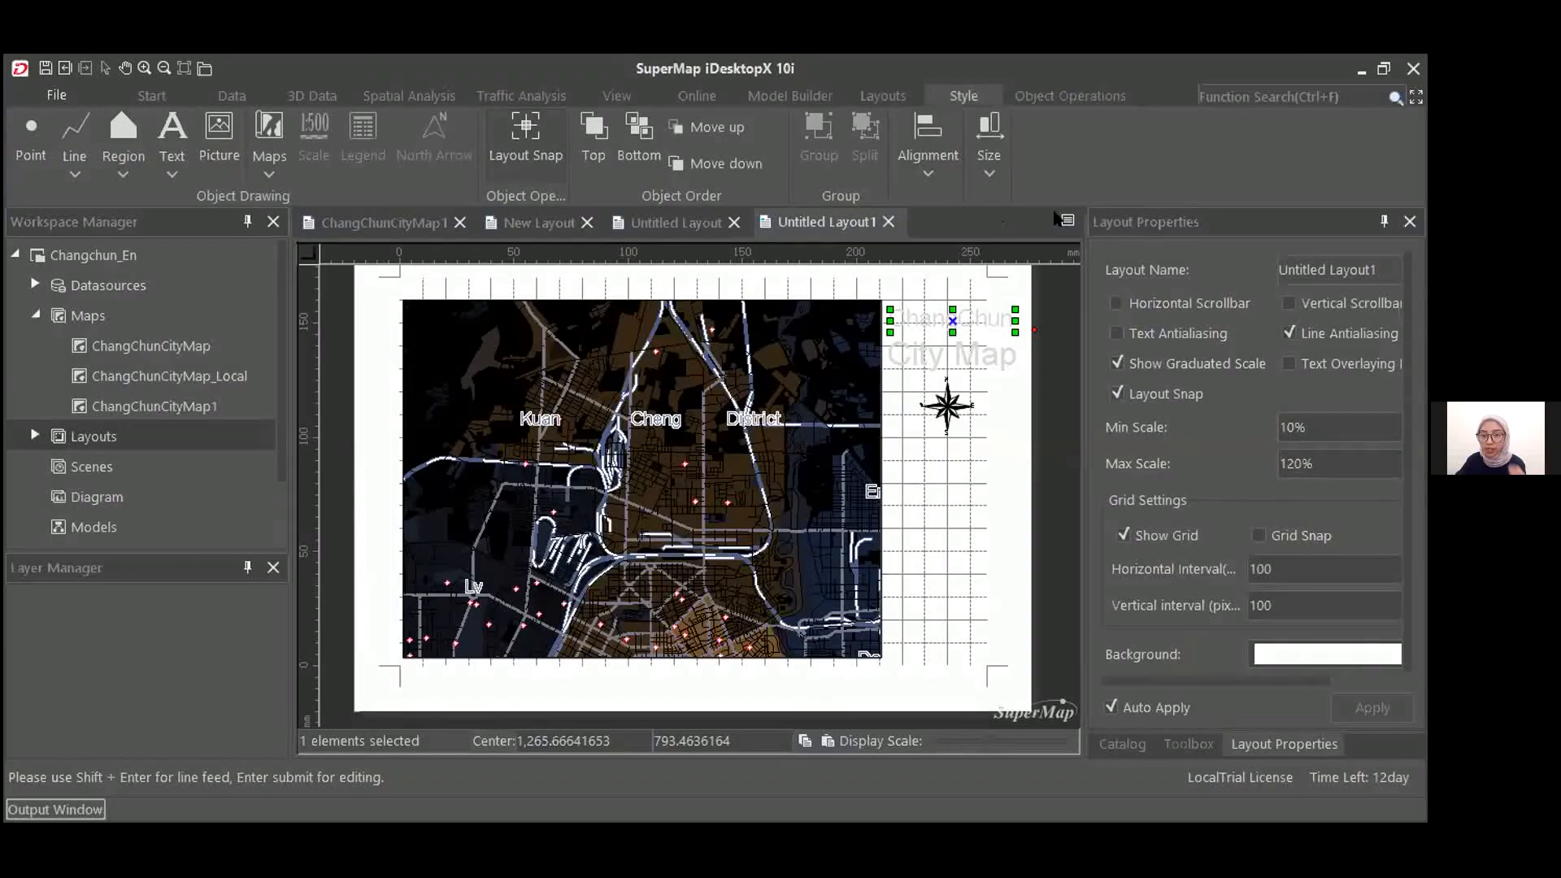
{"action": "left_click", "coordinate": [1037, 241]}
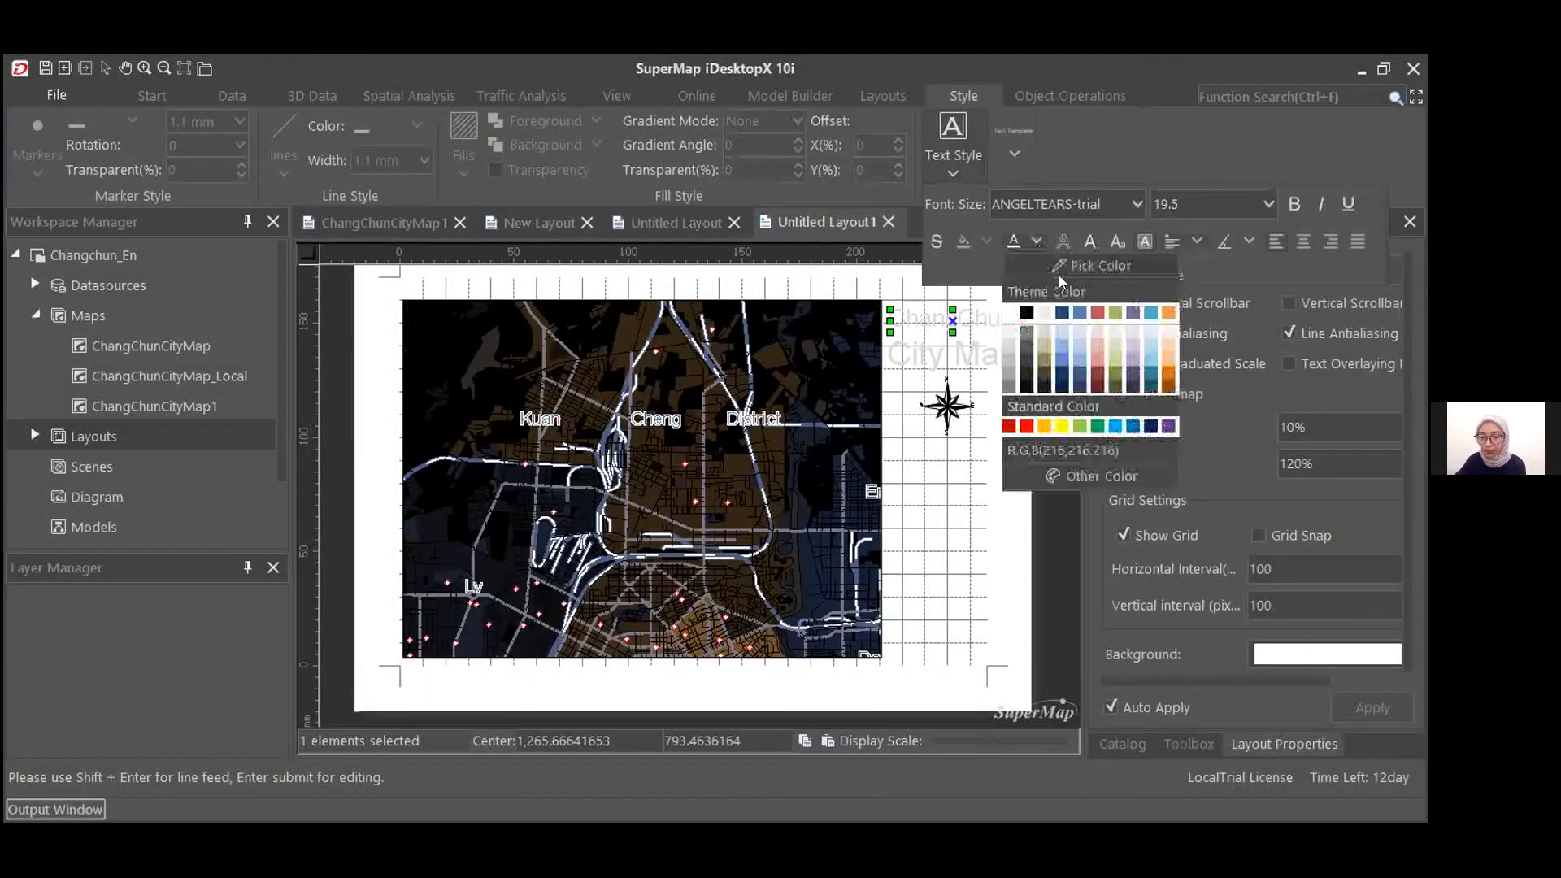
{"action": "left_click", "coordinate": [996, 356]}
{"action": "left_click", "coordinate": [1037, 241]}
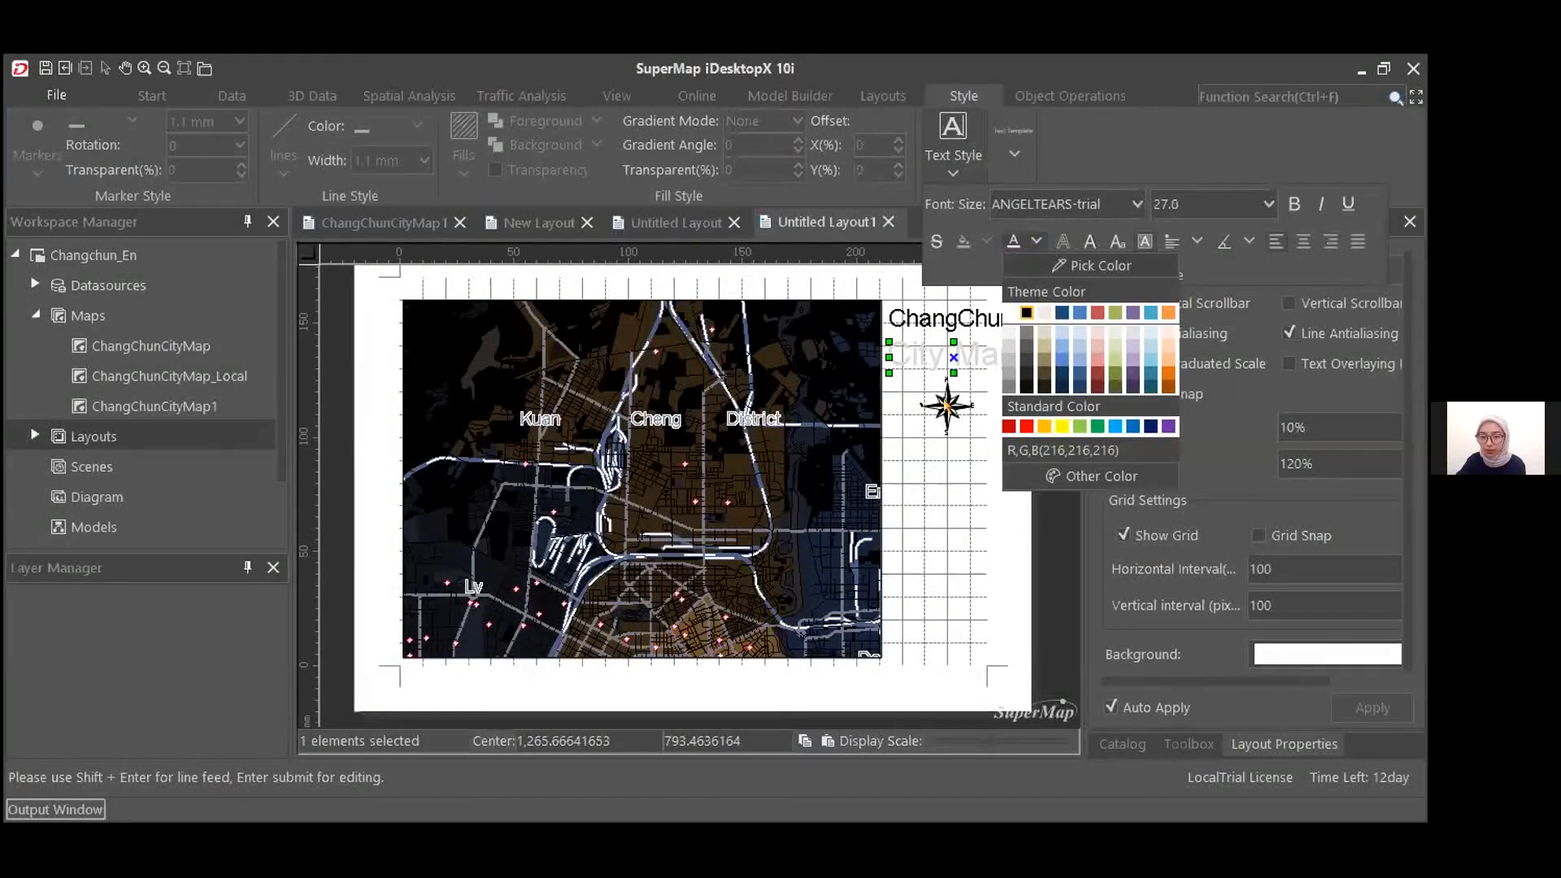
{"action": "left_click", "coordinate": [1026, 313]}
Enlarge the north arrow beneath the City Map title
{"action": "left_click", "coordinate": [947, 406]}
{"action": "left_click_drag", "start_coordinate": [978, 453], "coordinate": [1000, 484]}
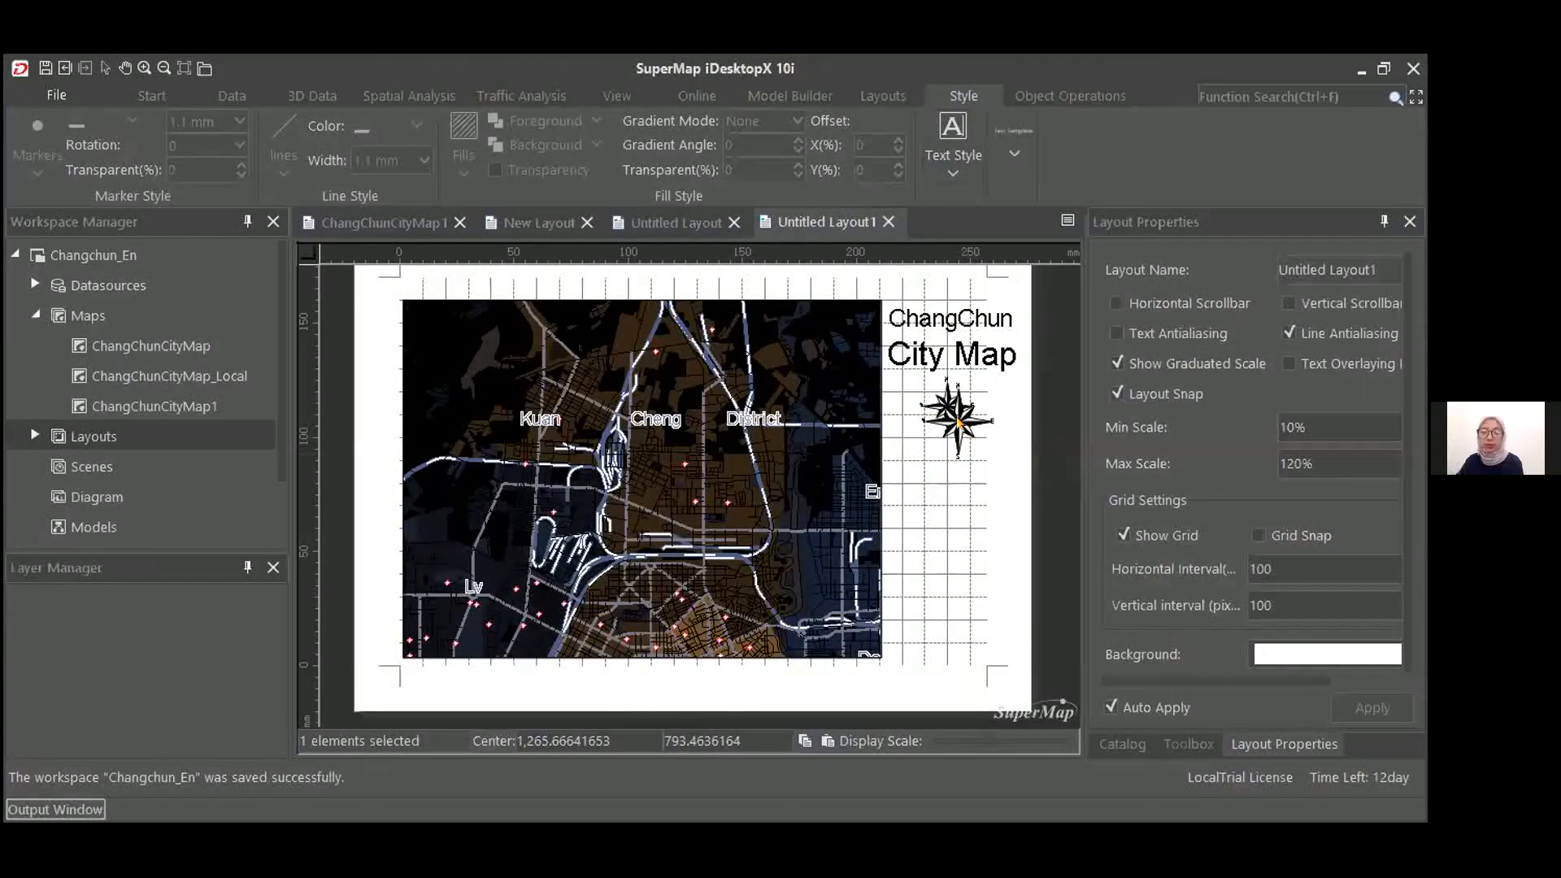
{"action": "left_click", "coordinate": [1020, 374]}
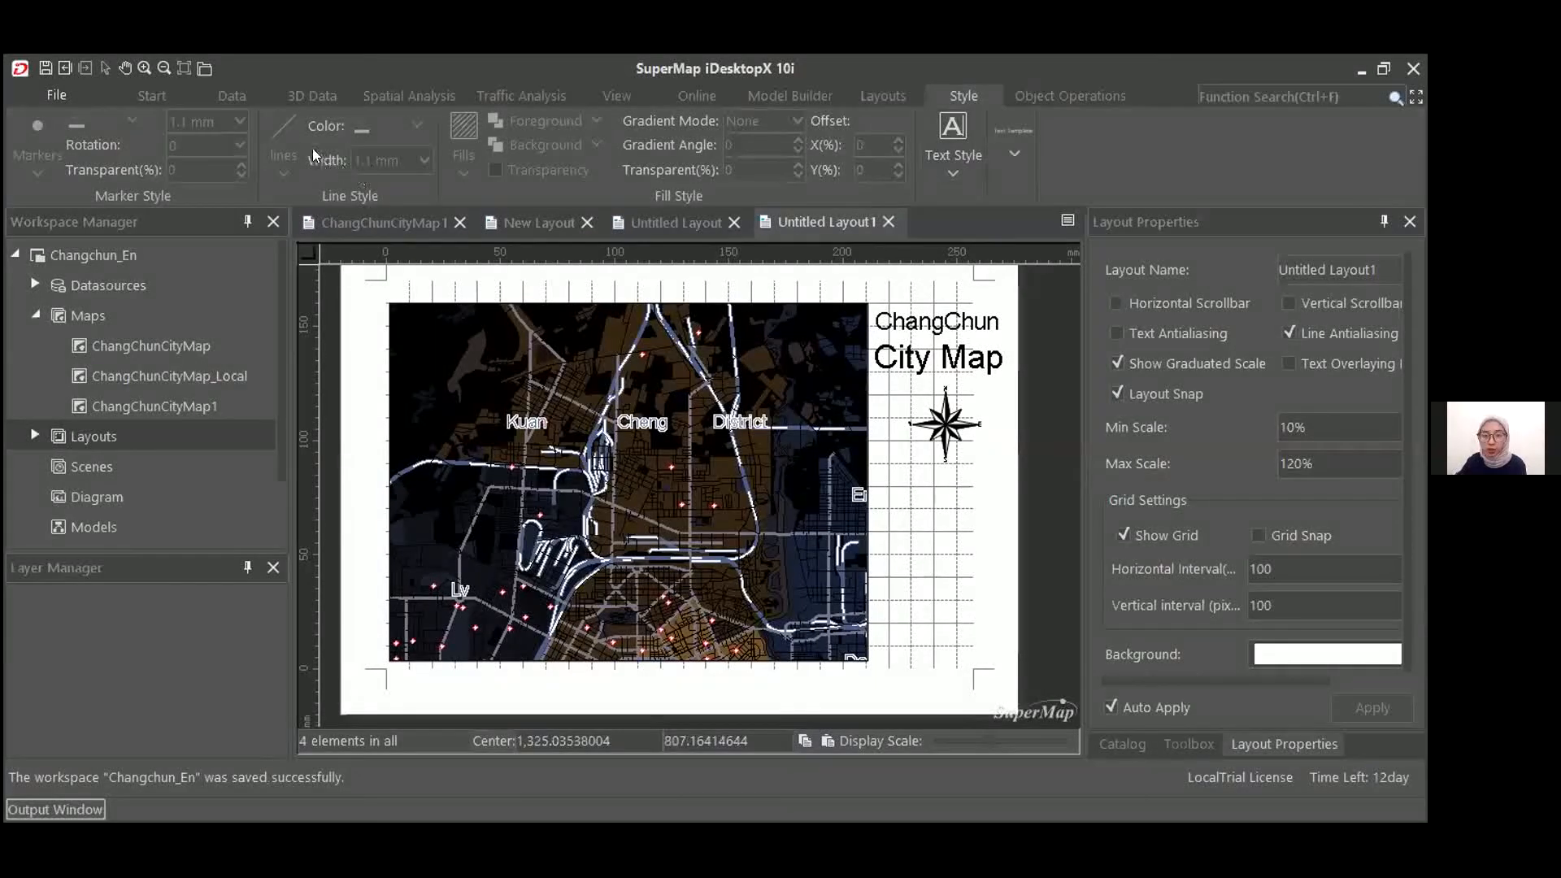
Insert a scale bar for the map, place it just below the north arrow and shorten it to fit
{"action": "left_click", "coordinate": [1070, 95]}
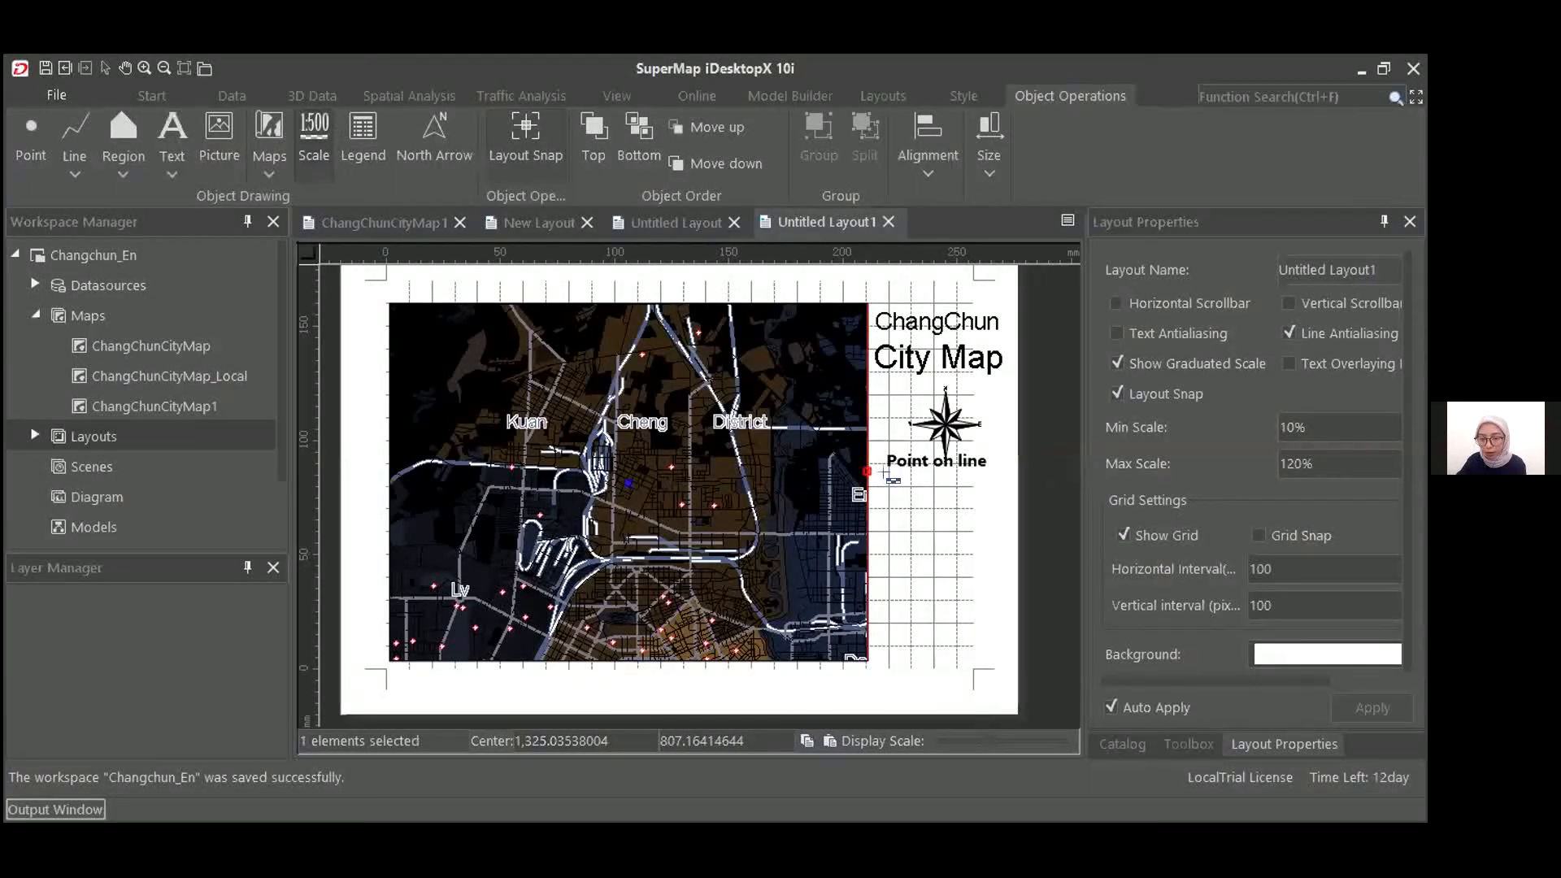
{"action": "left_click_drag", "start_coordinate": [884, 472], "coordinate": [1009, 484]}
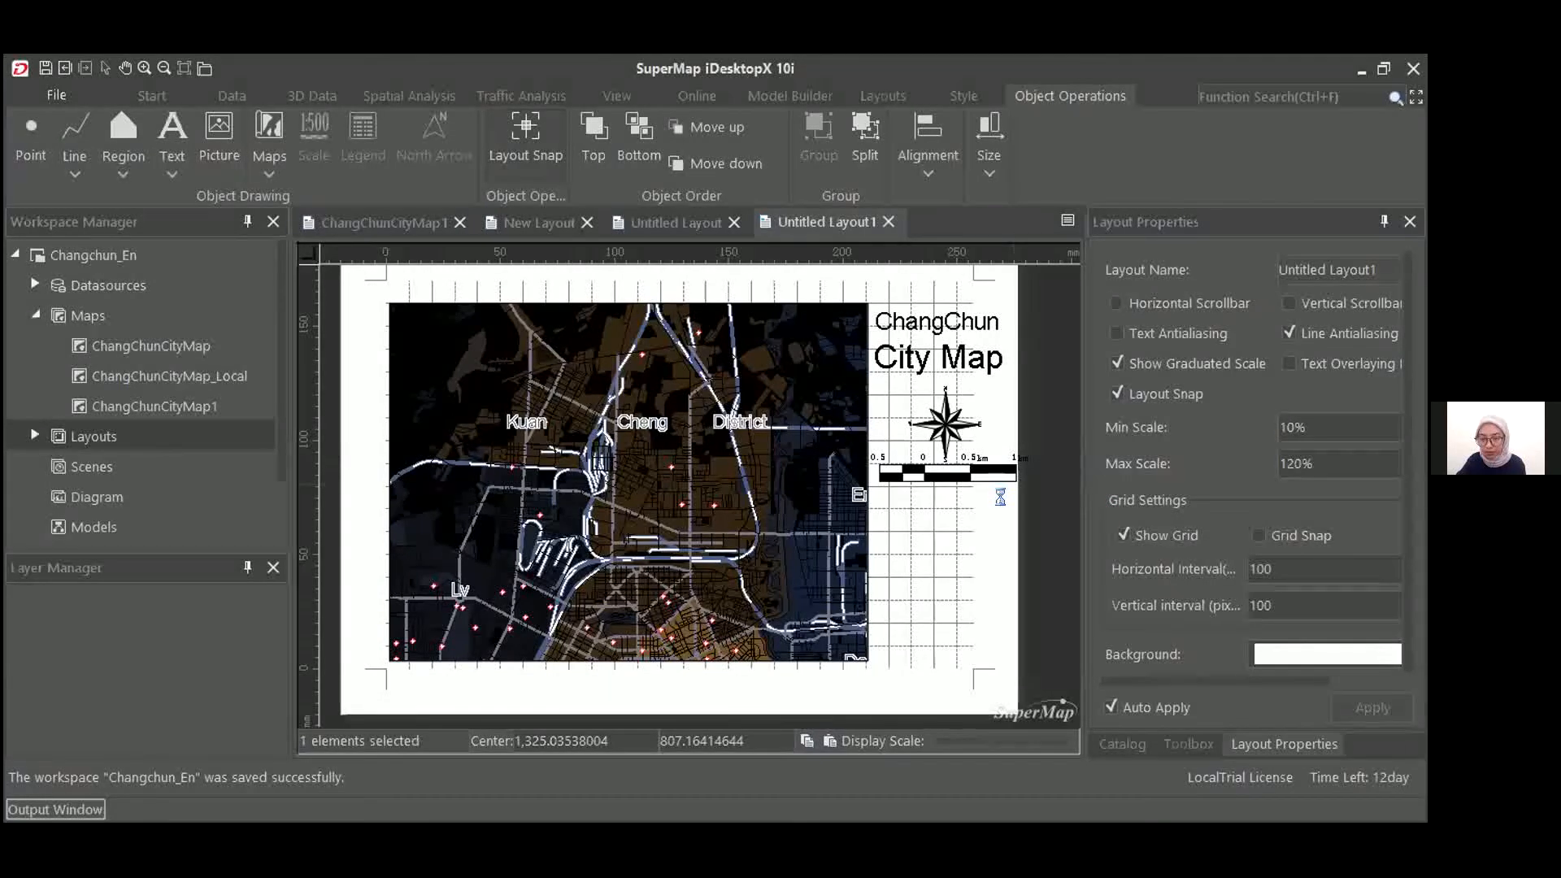
{"action": "left_click_drag", "start_coordinate": [953, 478], "coordinate": [952, 500]}
{"action": "left_click", "coordinate": [1014, 415]}
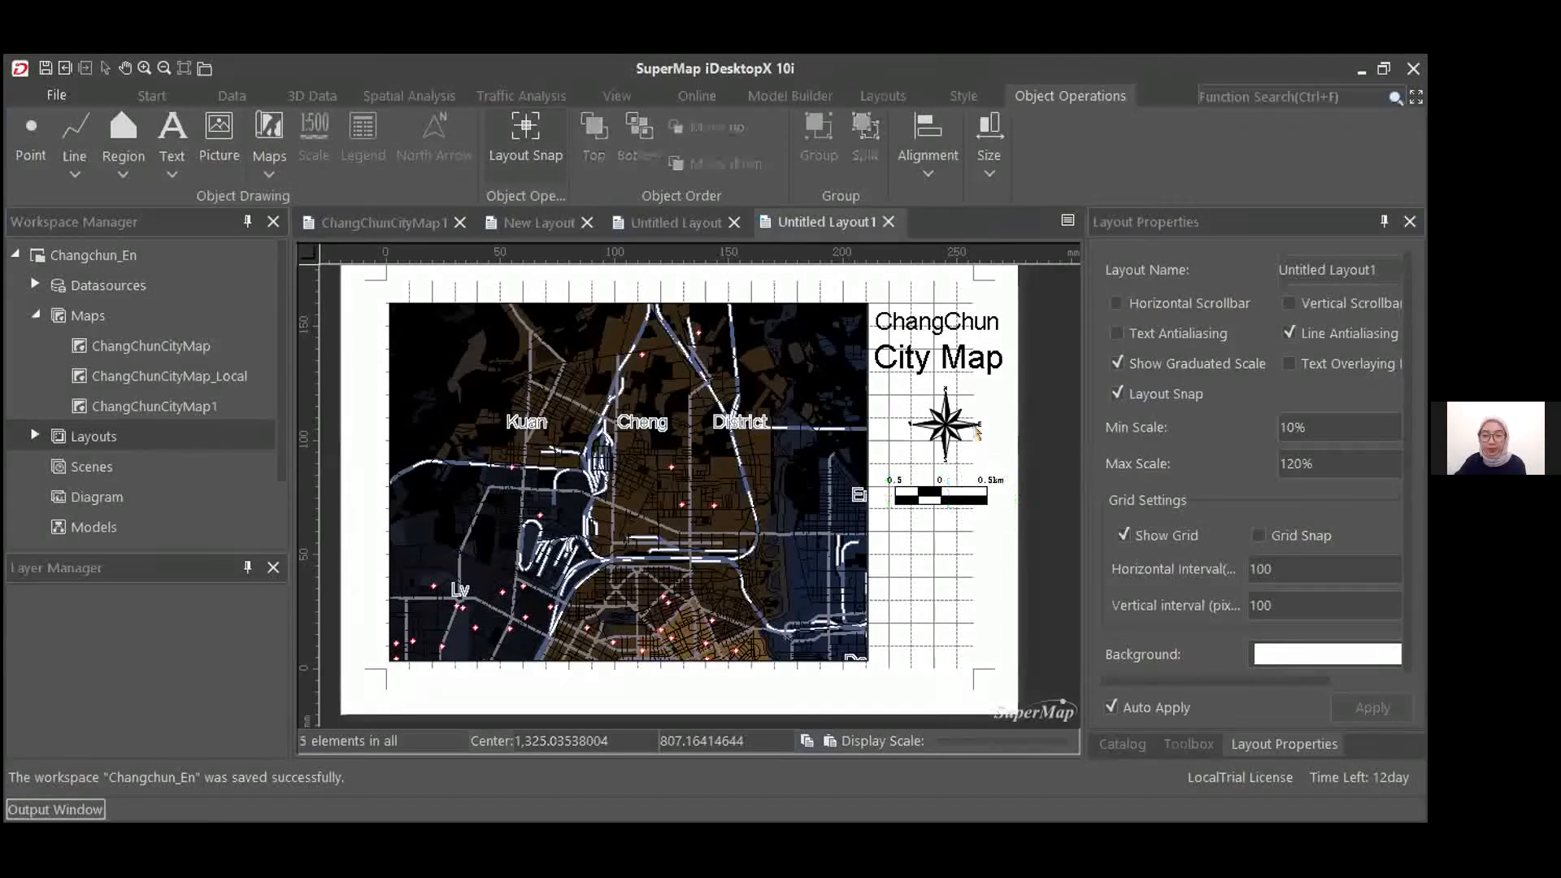
{"action": "mouse_move", "coordinate": [871, 393]}
{"action": "left_mouse_down"}
{"action": "mouse_move", "coordinate": [857, 383]}
{"action": "mouse_move", "coordinate": [875, 396]}
{"action": "left_mouse_up"}
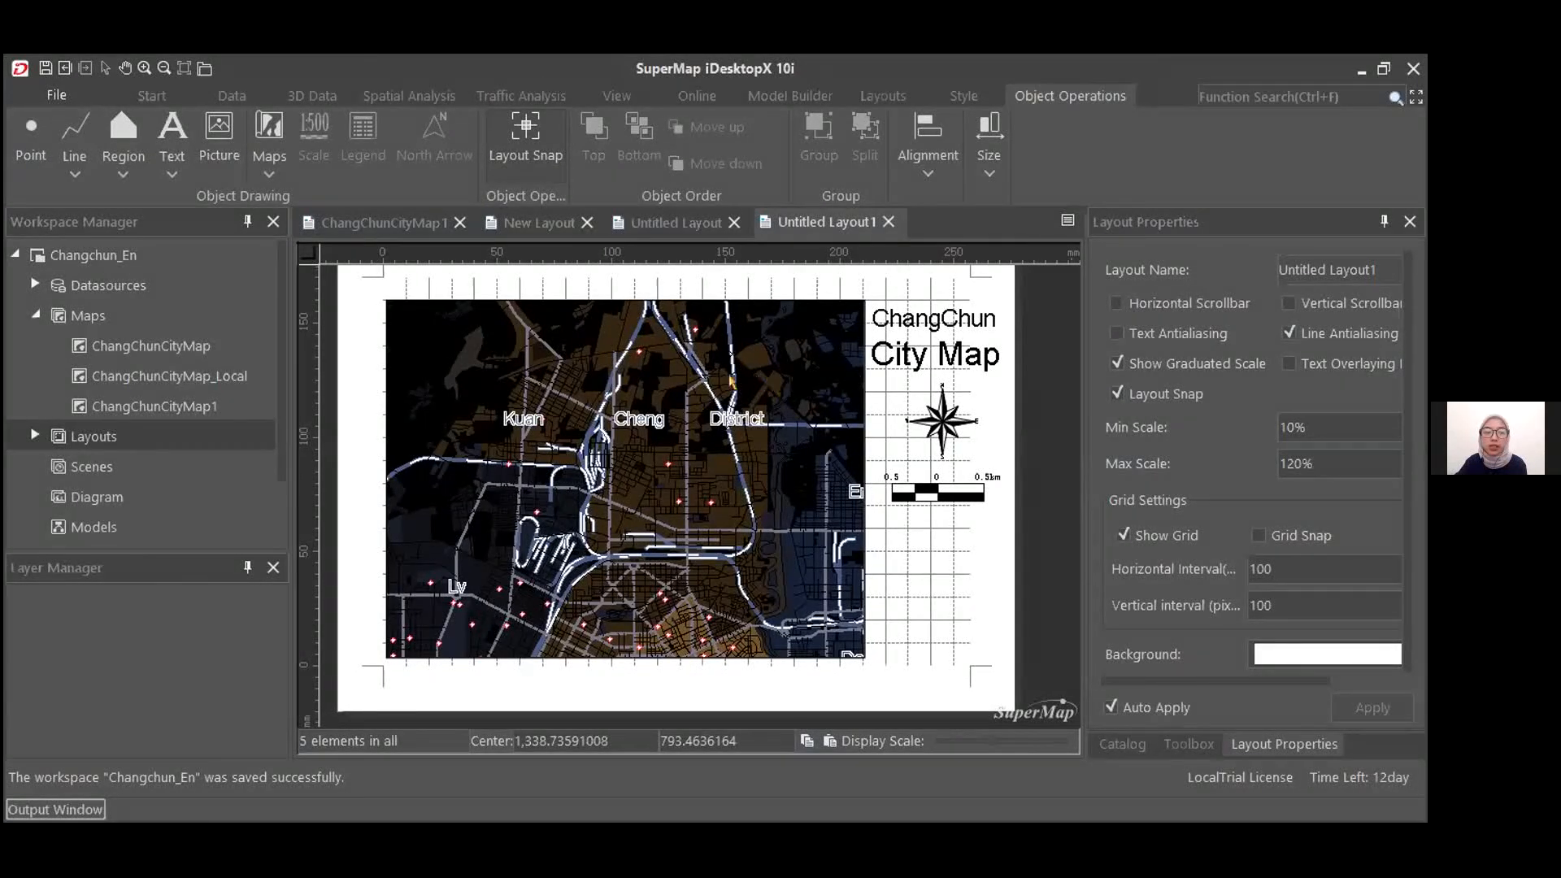
Insert a legend for the map and move it off the map frame to the area below the scale bar
{"action": "left_click", "coordinate": [625, 364]}
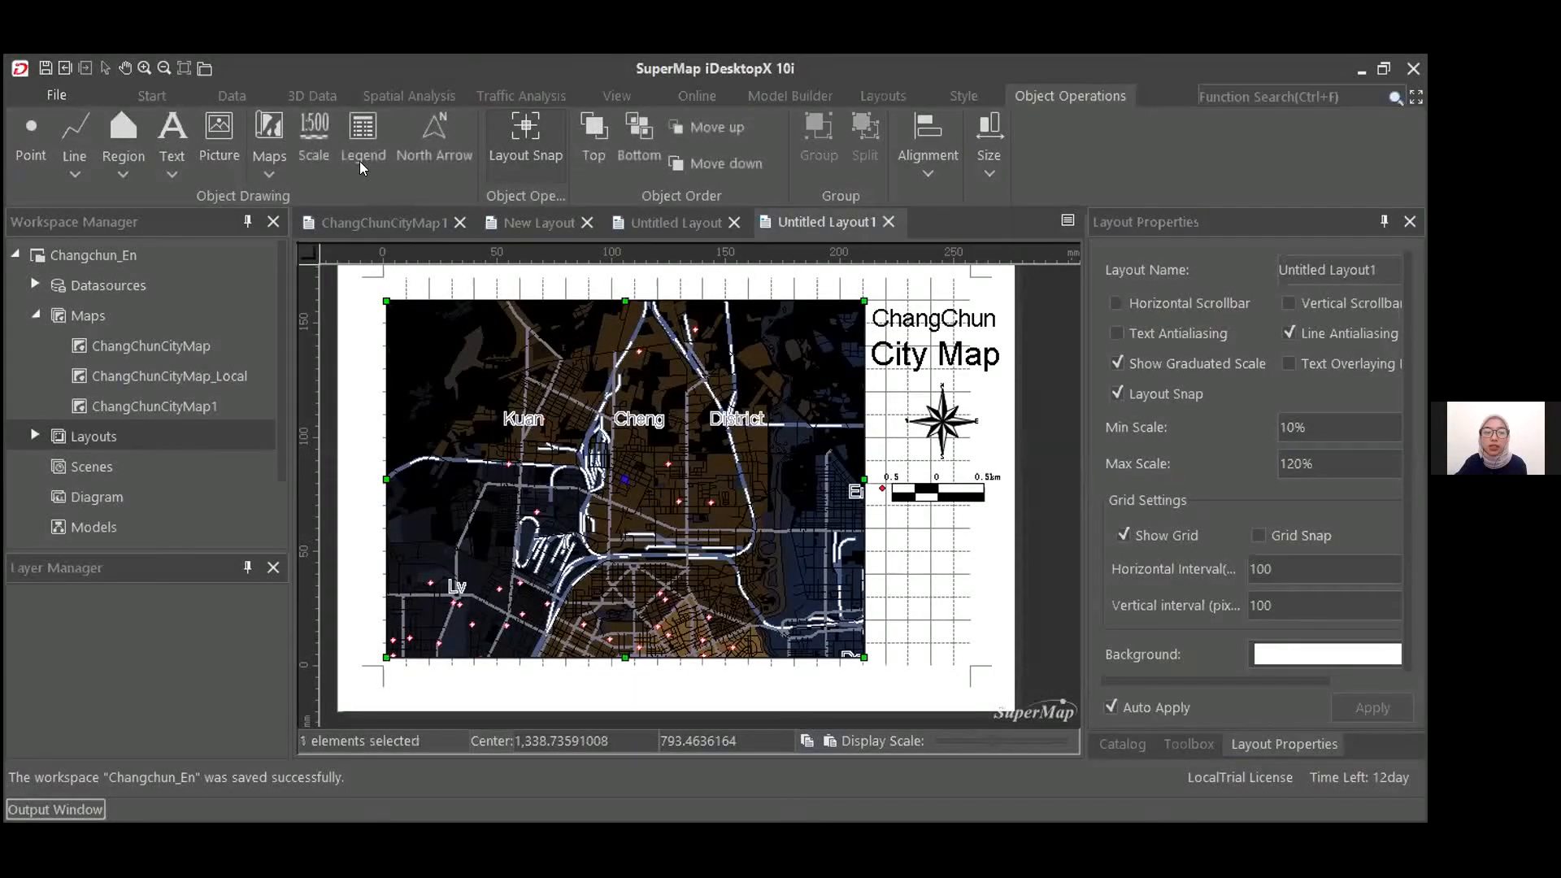
{"action": "left_click", "coordinate": [359, 163]}
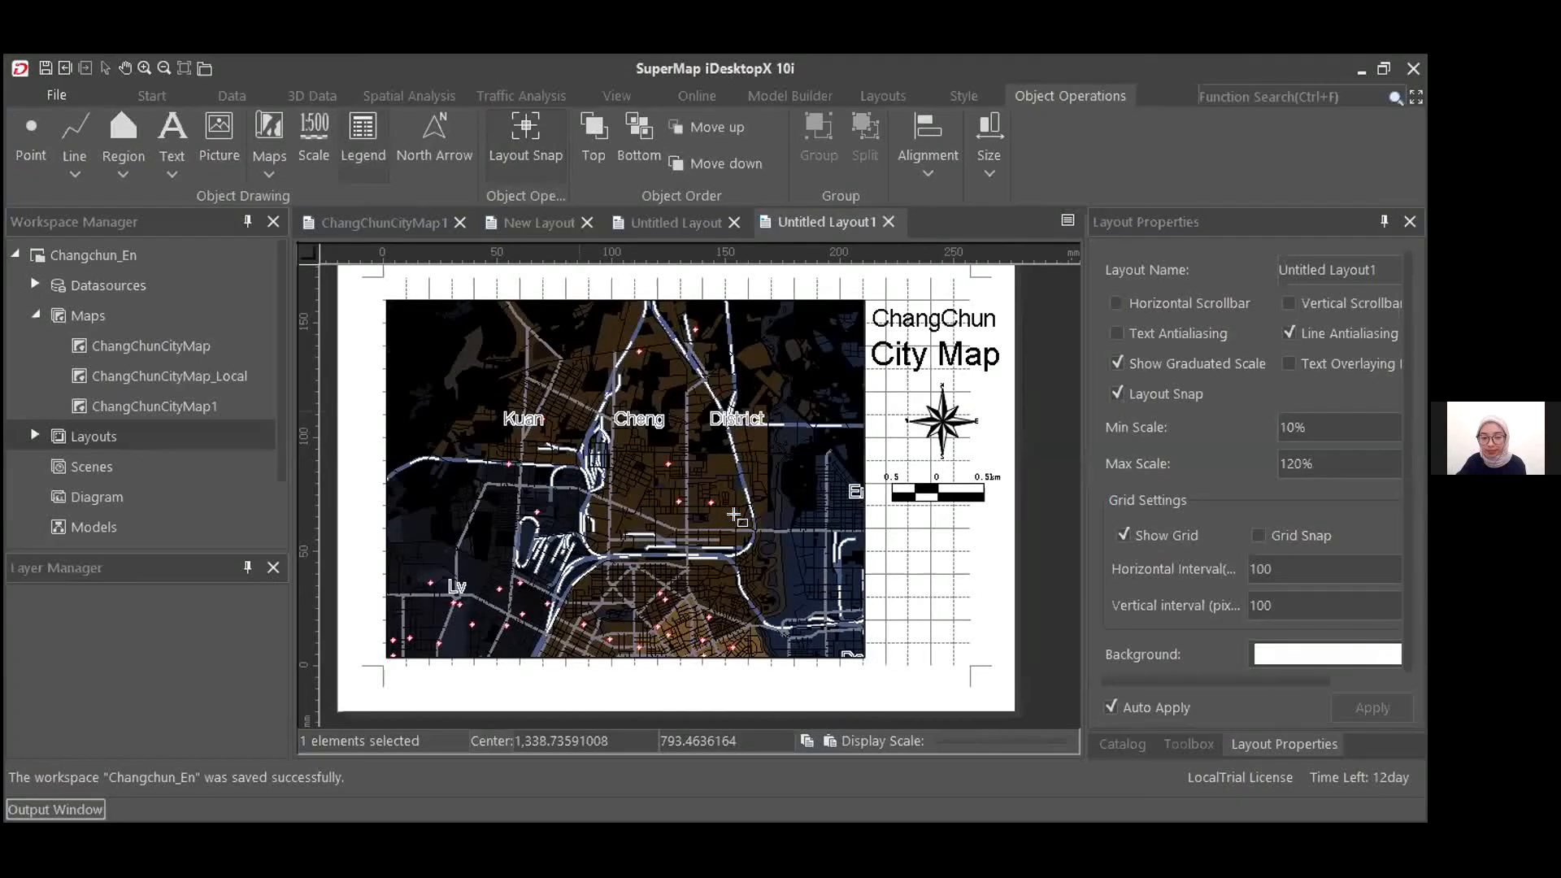
{"action": "left_click_drag", "start_coordinate": [579, 412], "coordinate": [844, 616]}
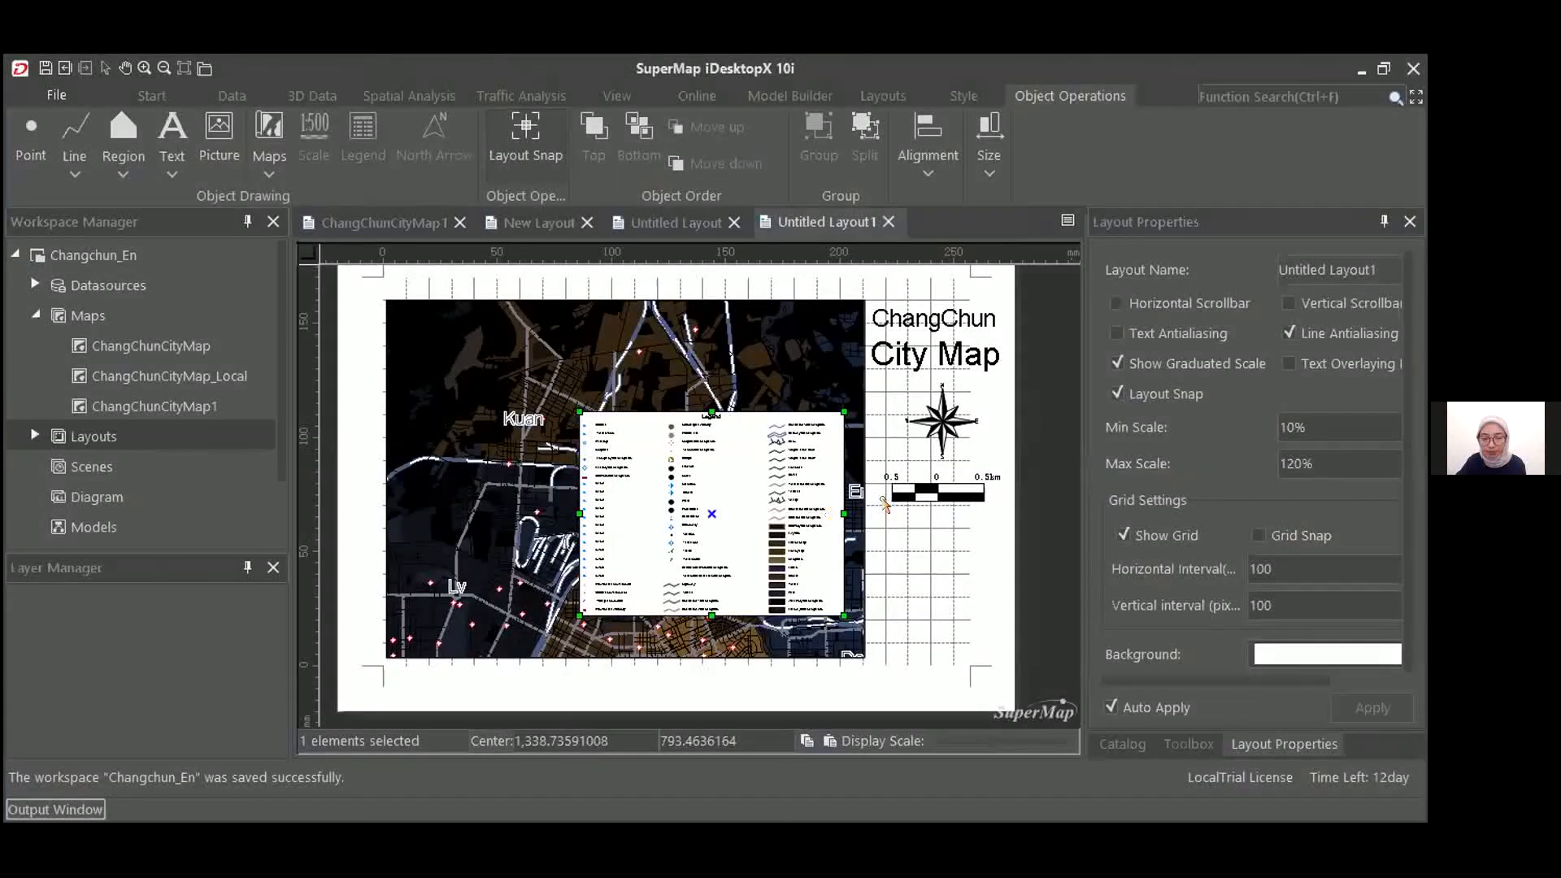
{"action": "left_click_drag", "start_coordinate": [778, 507], "coordinate": [897, 499]}
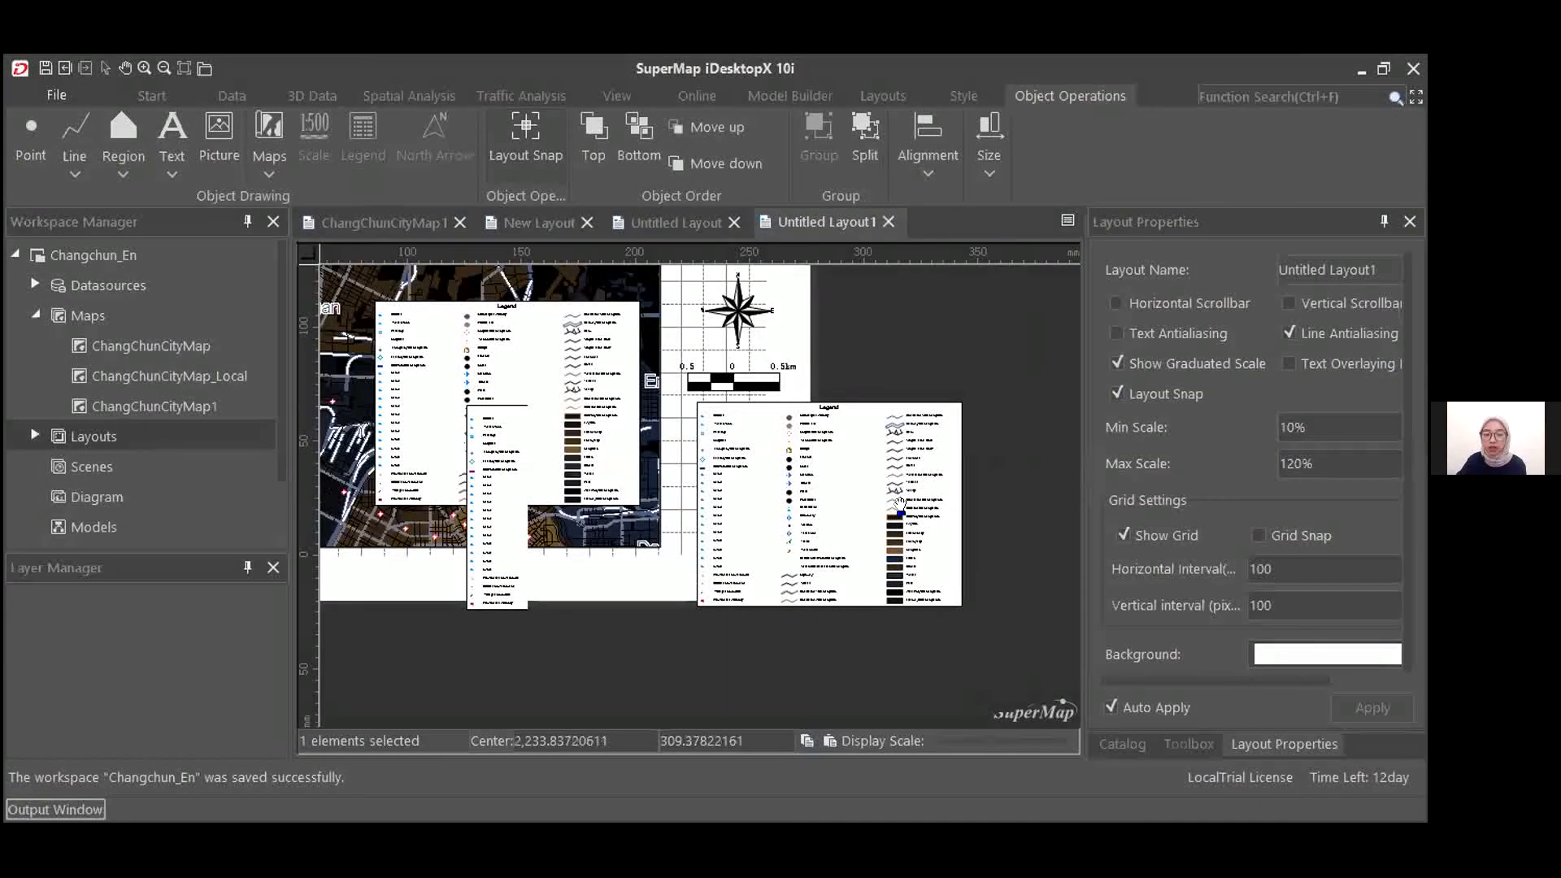
{"action": "scroll", "coordinate": [898, 504], "scroll_direction": "up", "scroll_amount": 2}
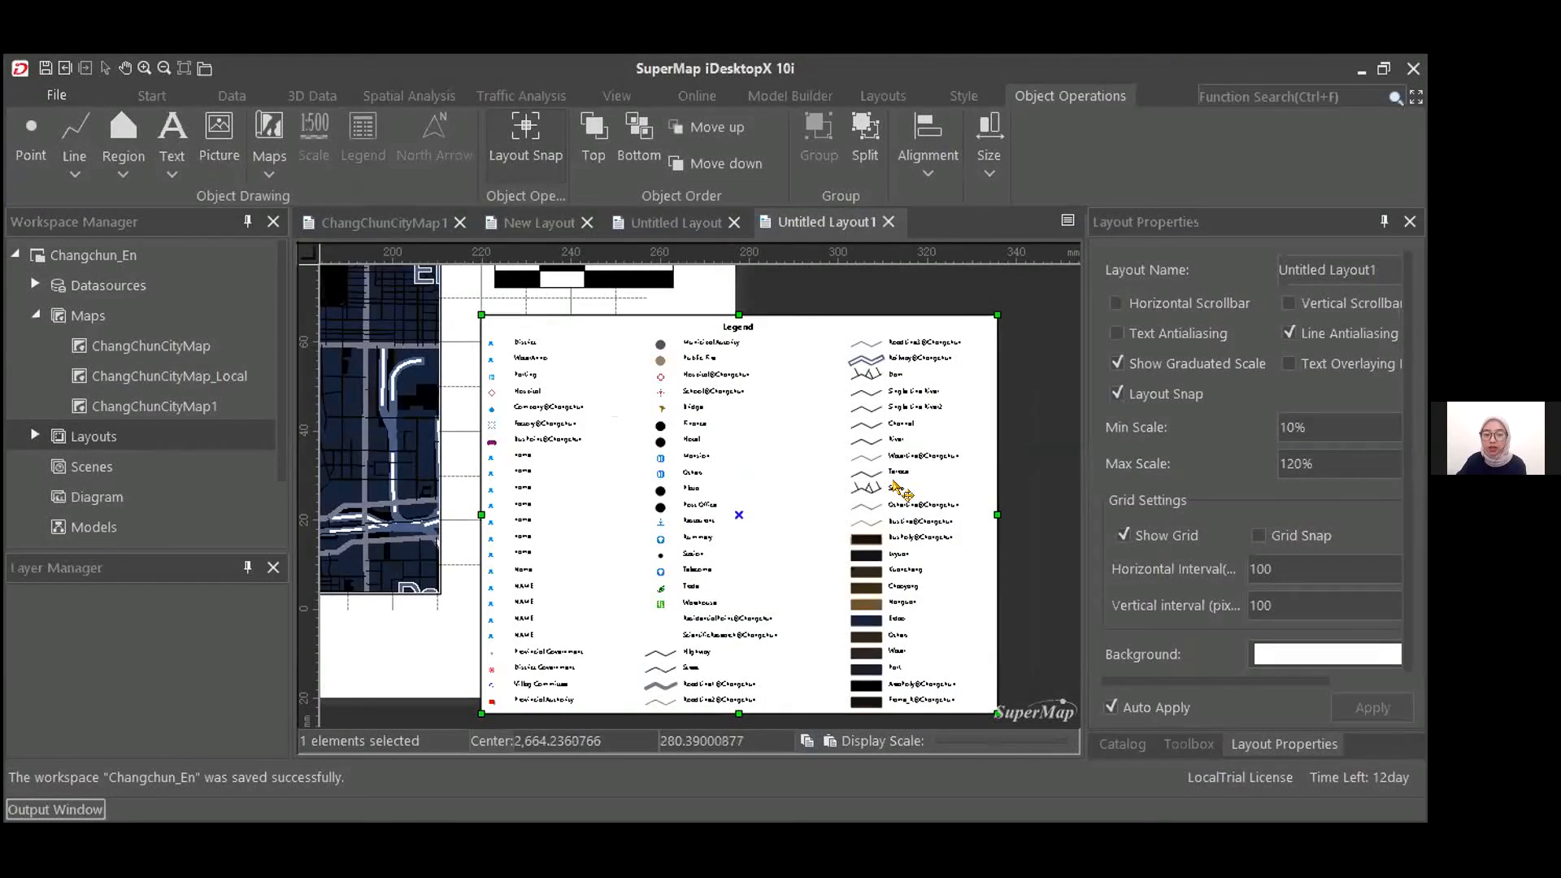
{"action": "left_click_drag", "start_coordinate": [894, 484], "coordinate": [933, 420]}
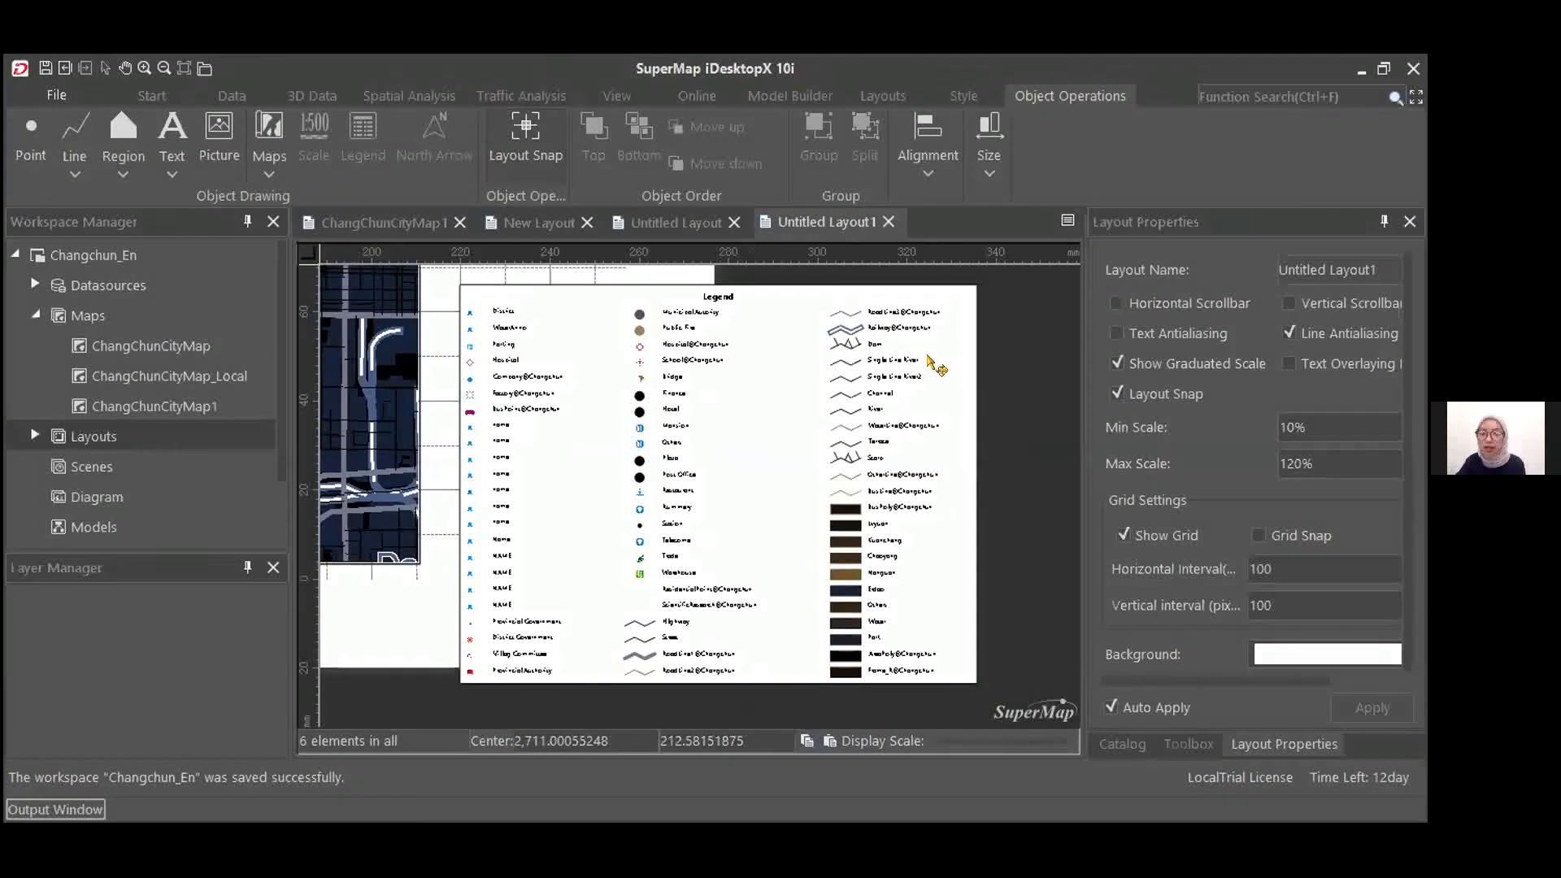
Open the legend's properties and hide the District@Changchun#1, WaterAnno@Changchun#1, Park@Changchun#2 and Edit_Hospital@Changchun items
{"action": "left_click", "coordinate": [953, 357]}
{"action": "right_click", "coordinate": [955, 359]}
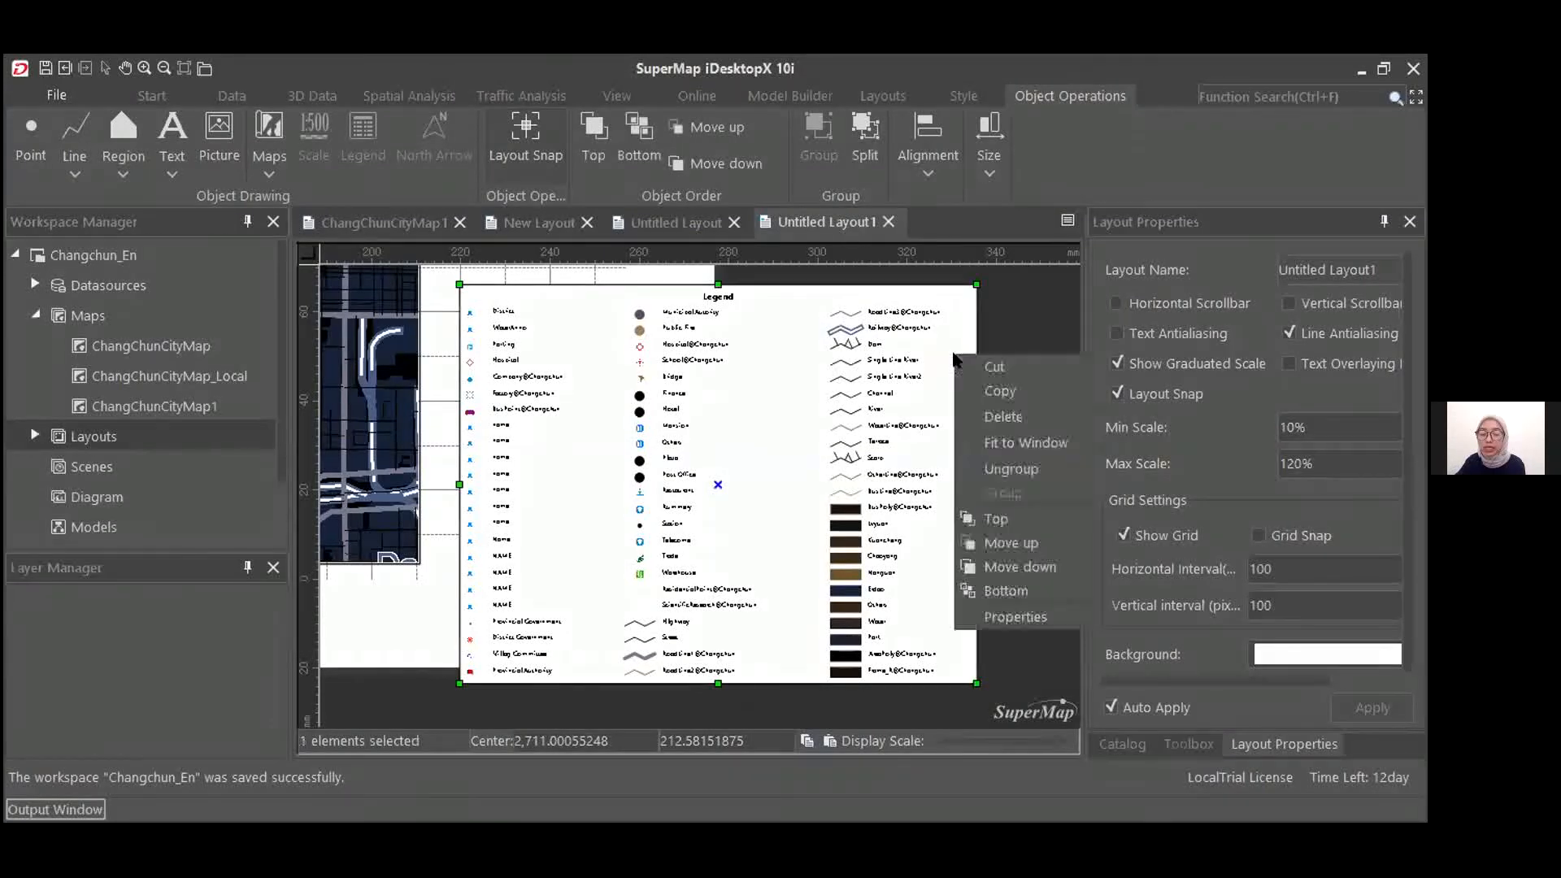
{"action": "left_click", "coordinate": [1042, 608]}
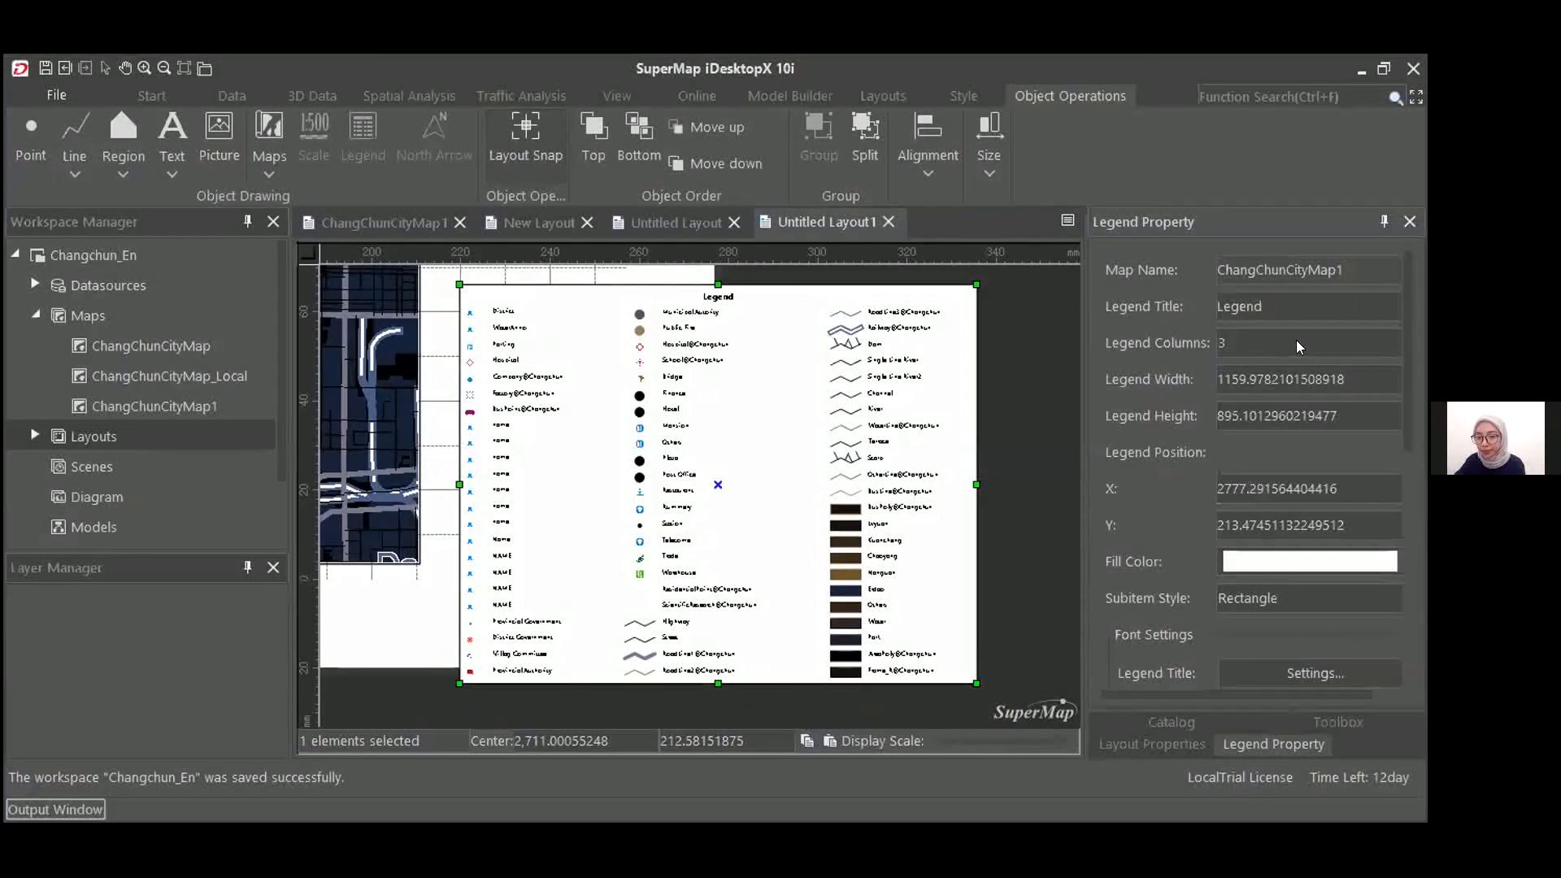
{"action": "scroll", "coordinate": [1397, 527], "scroll_direction": "down", "scroll_amount": 10}
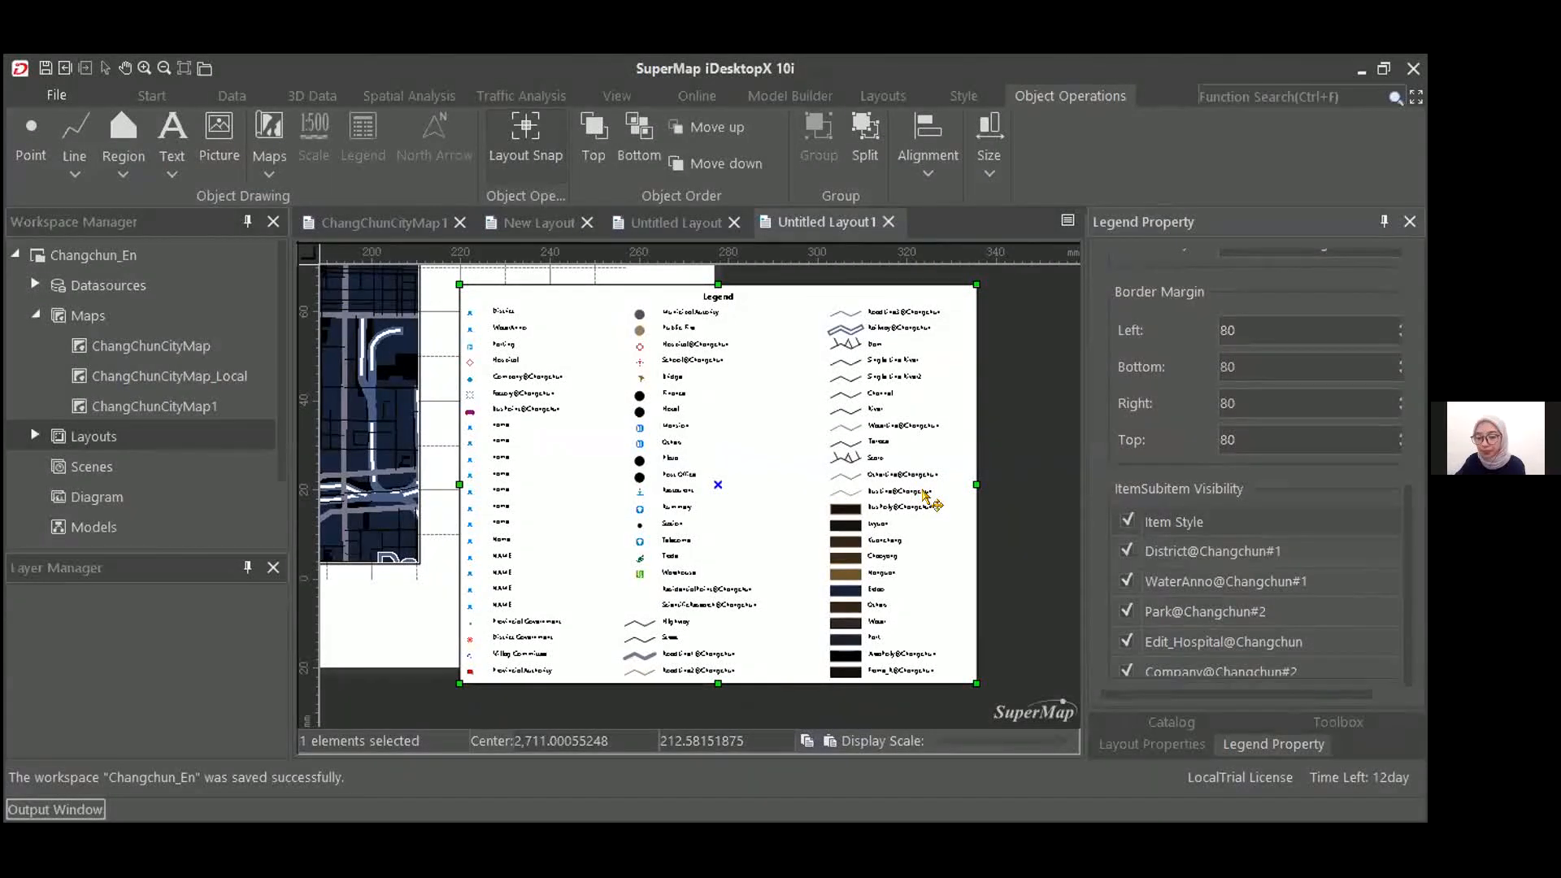
{"action": "left_click", "coordinate": [1126, 551]}
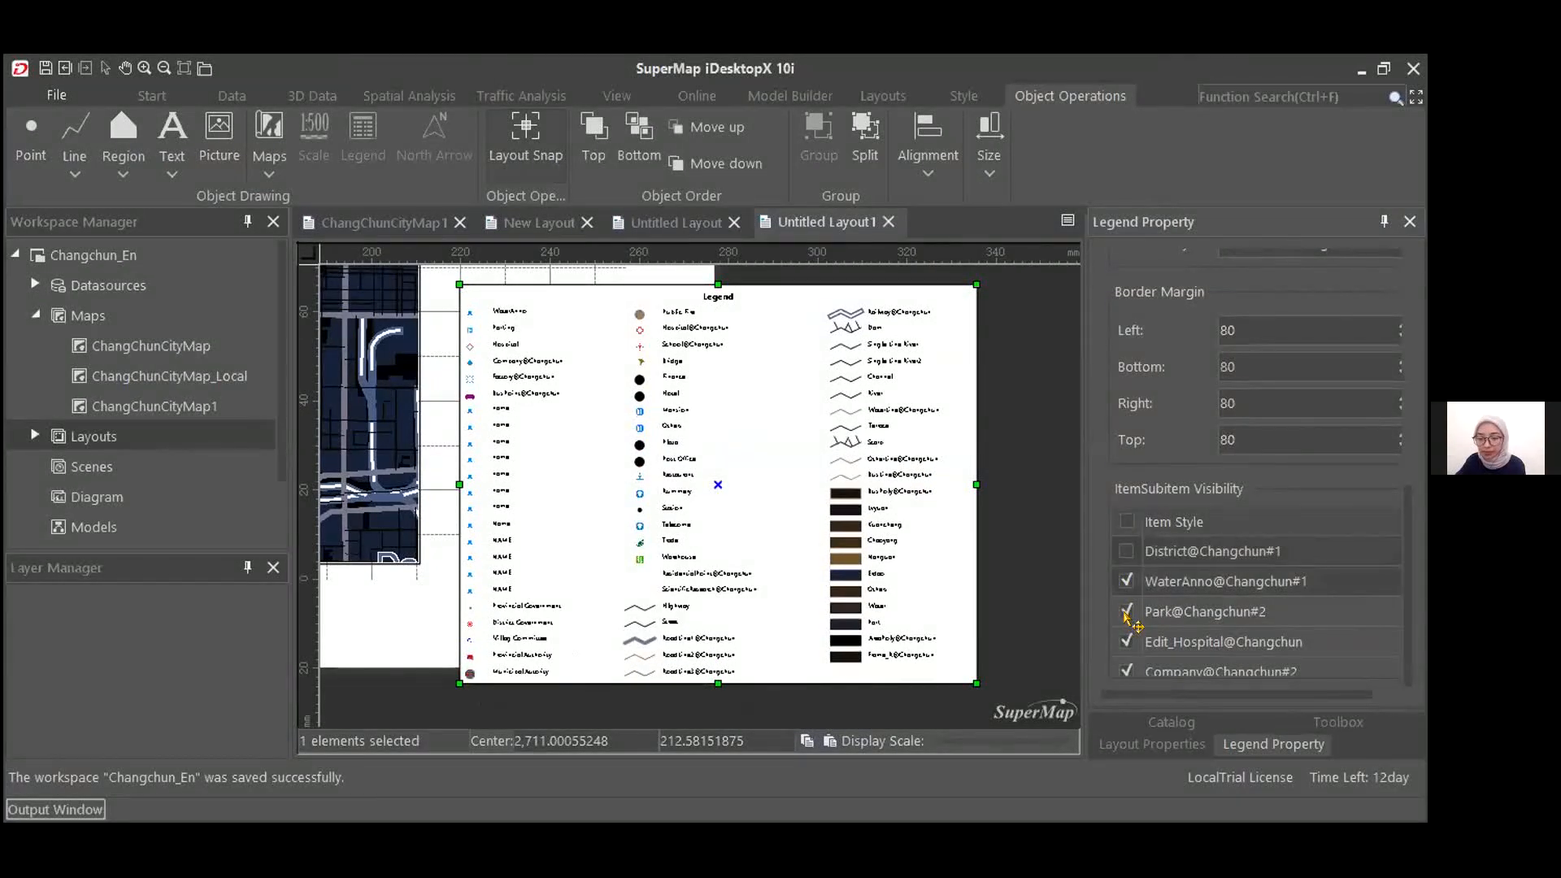
{"action": "left_click", "coordinate": [1125, 614]}
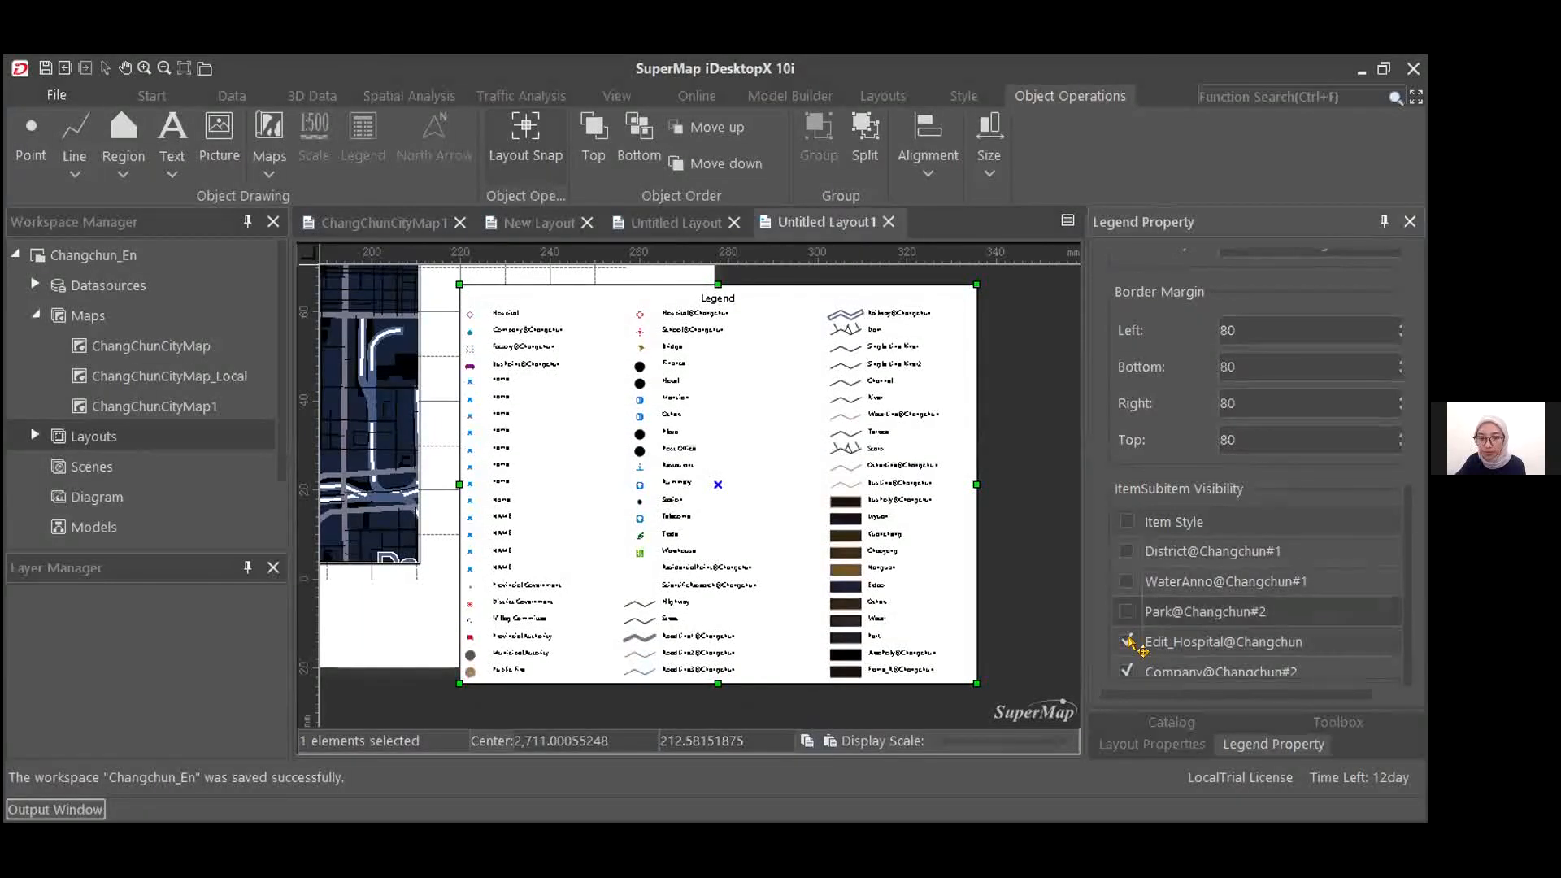
{"action": "left_click", "coordinate": [1126, 641]}
Hide the DistrictPoint@Changchun#1, Government@Changchun#1 and Hospital@Changchun#1 items in the legend
{"action": "scroll", "coordinate": [1189, 619], "scroll_direction": "down", "scroll_amount": 1}
{"action": "scroll", "coordinate": [1188, 616], "scroll_direction": "down", "scroll_amount": 1}
{"action": "left_click", "coordinate": [1126, 580]}
{"action": "left_click", "coordinate": [1126, 612]}
{"action": "left_click", "coordinate": [1127, 640]}
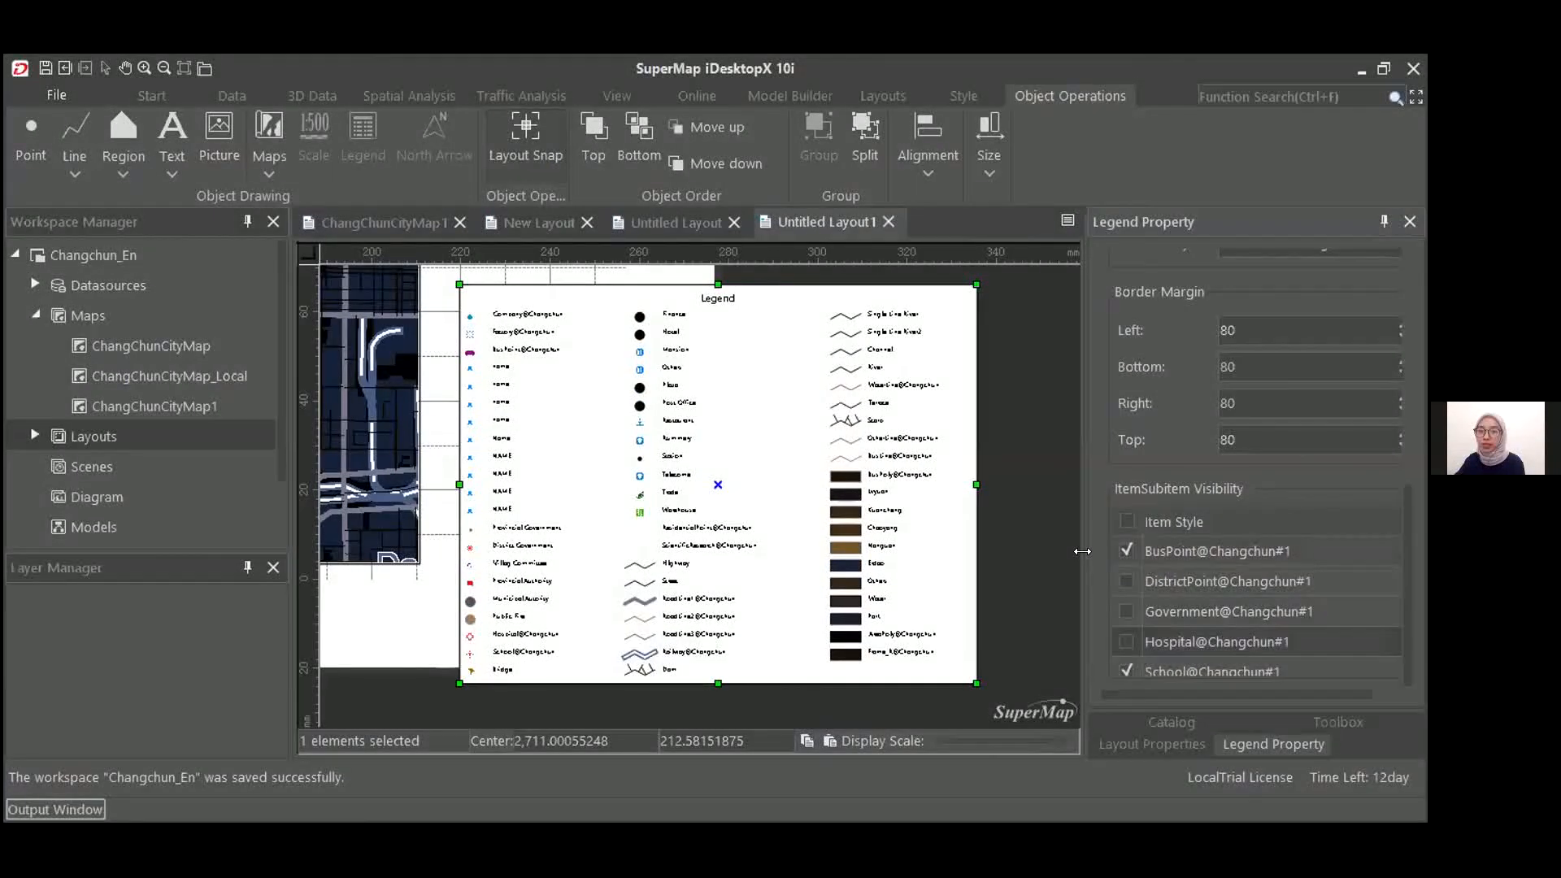
Open the saved layout ChangcunCityMap_layout and examine its finished title, north arrow, scale bar and legend arrangement
{"action": "left_click", "coordinate": [35, 436]}
{"action": "right_click", "coordinate": [163, 470]}
{"action": "left_click", "coordinate": [322, 481]}
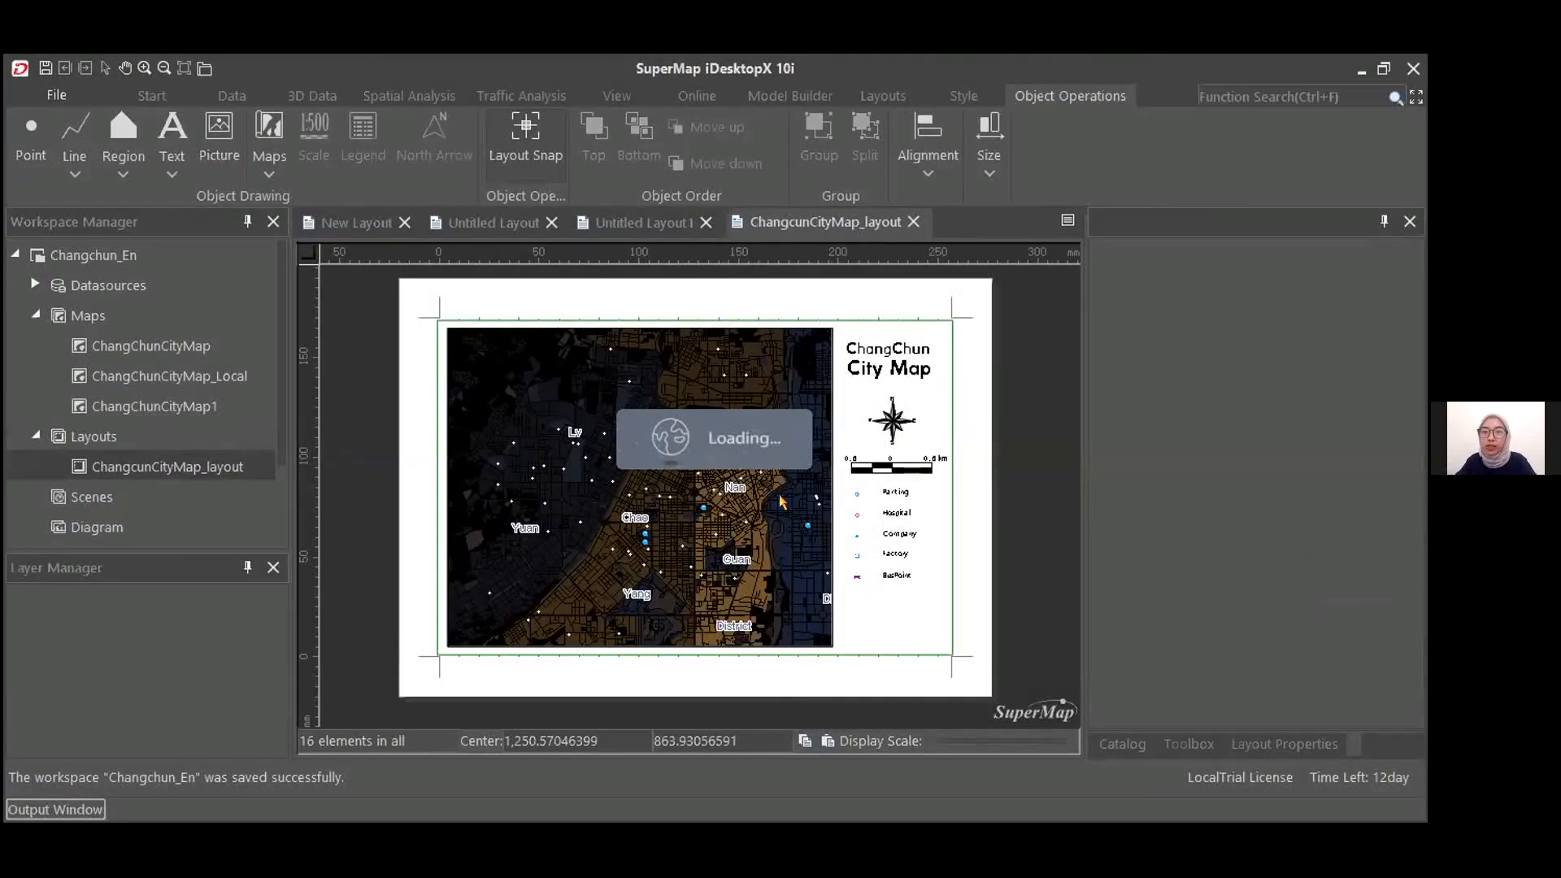
{"action": "scroll", "coordinate": [781, 502], "scroll_direction": "up", "scroll_amount": 1}
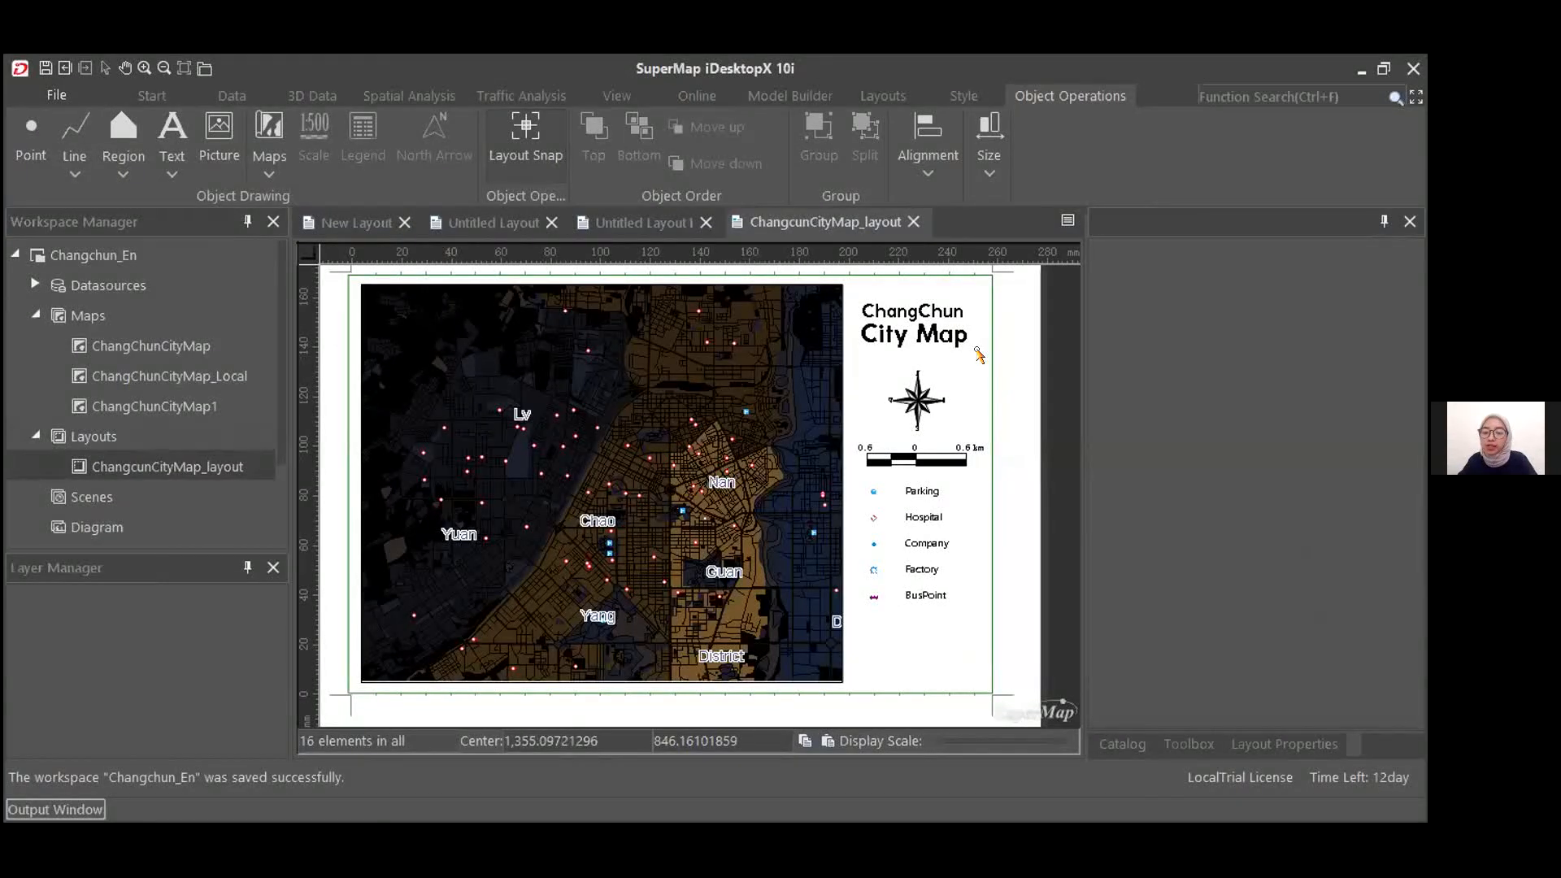
{"action": "left_click_drag", "start_coordinate": [978, 350], "coordinate": [998, 364]}
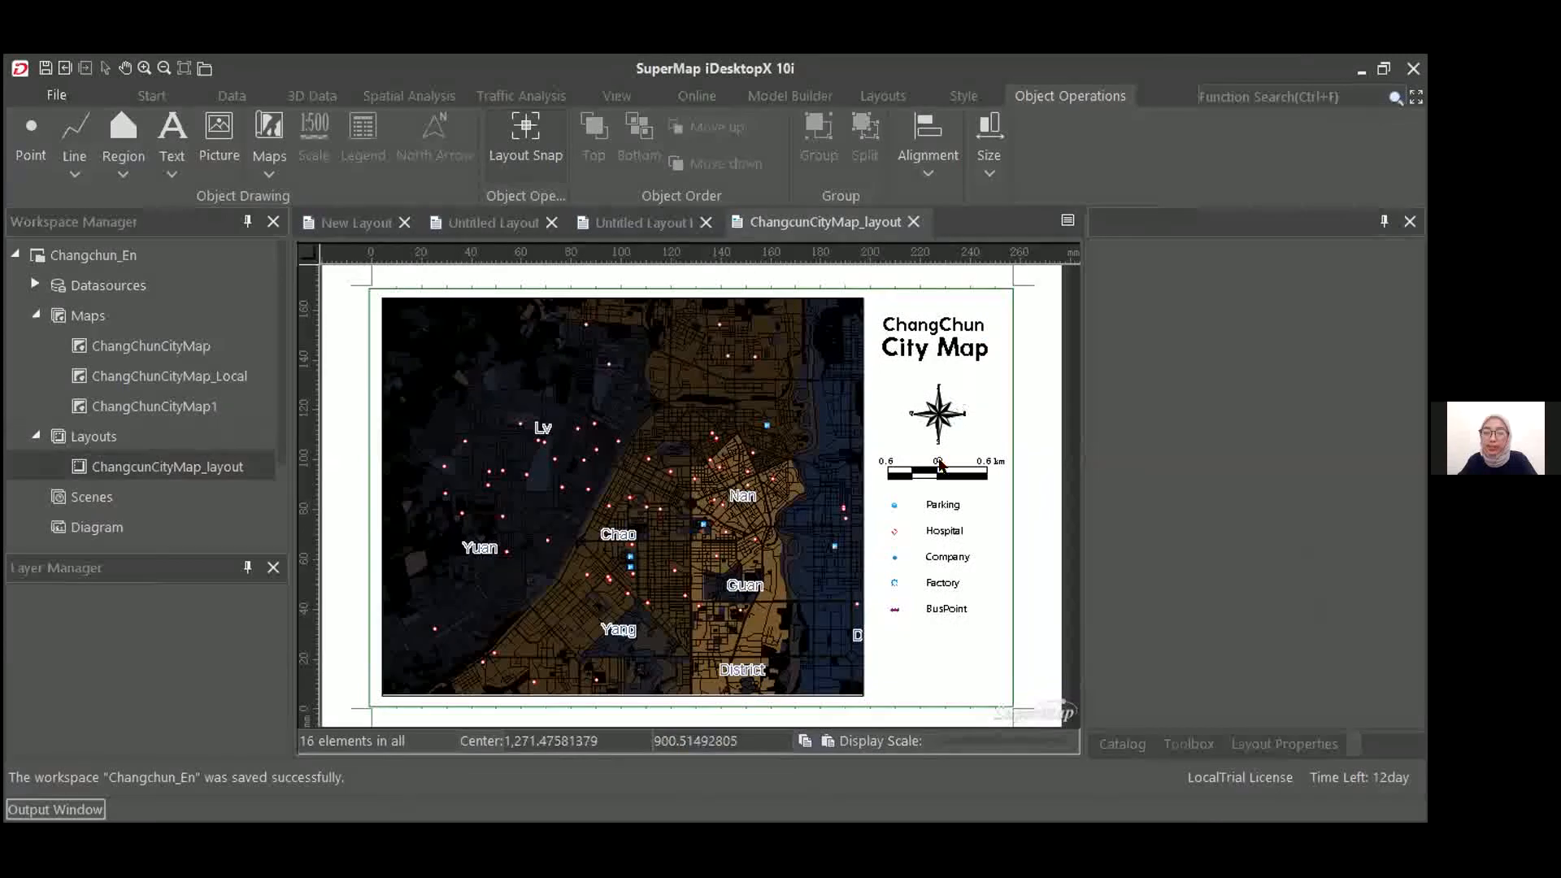
{"action": "left_click_drag", "start_coordinate": [586, 496], "coordinate": [604, 468]}
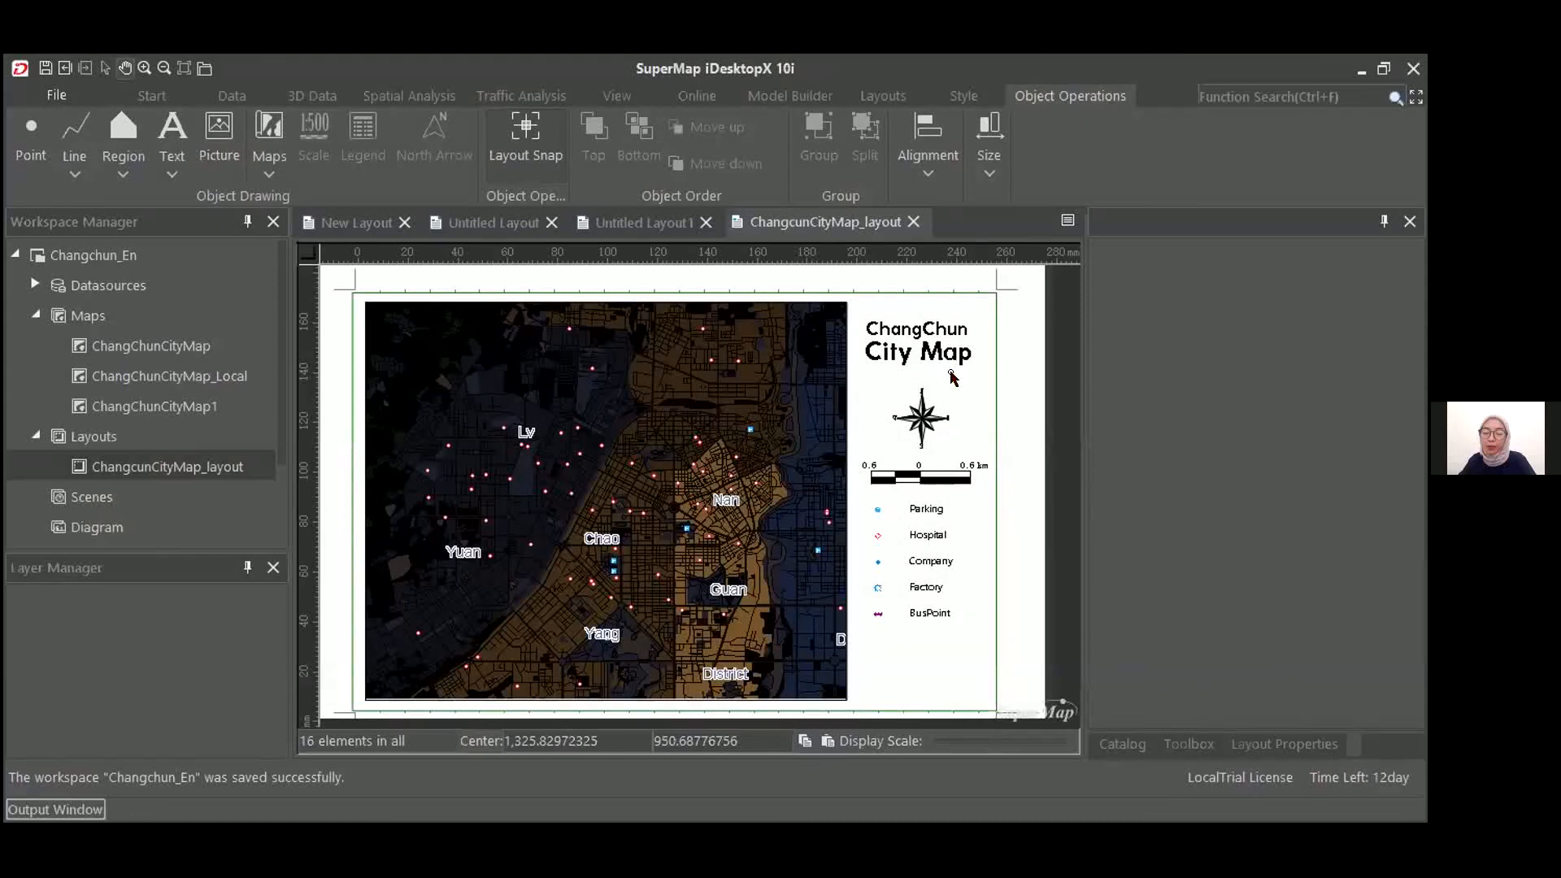
Export the layout as a 96 DPI PNG image named ChangcunCityMap_layout_1 in the folder D:\2. Work\SuperMap
{"action": "right_click", "coordinate": [981, 408]}
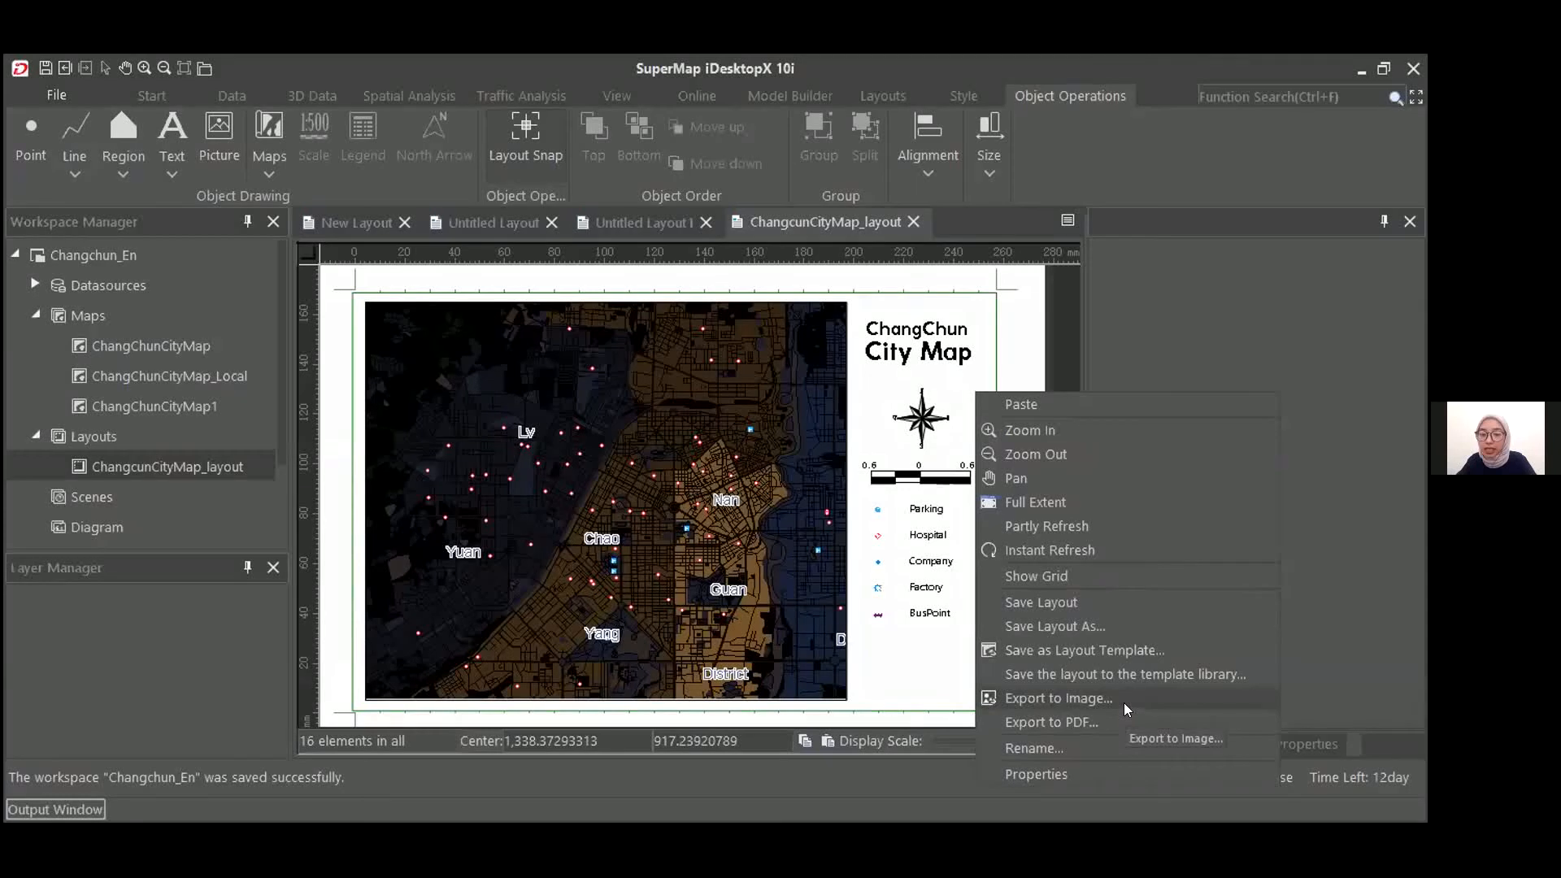
{"action": "left_click", "coordinate": [1124, 704]}
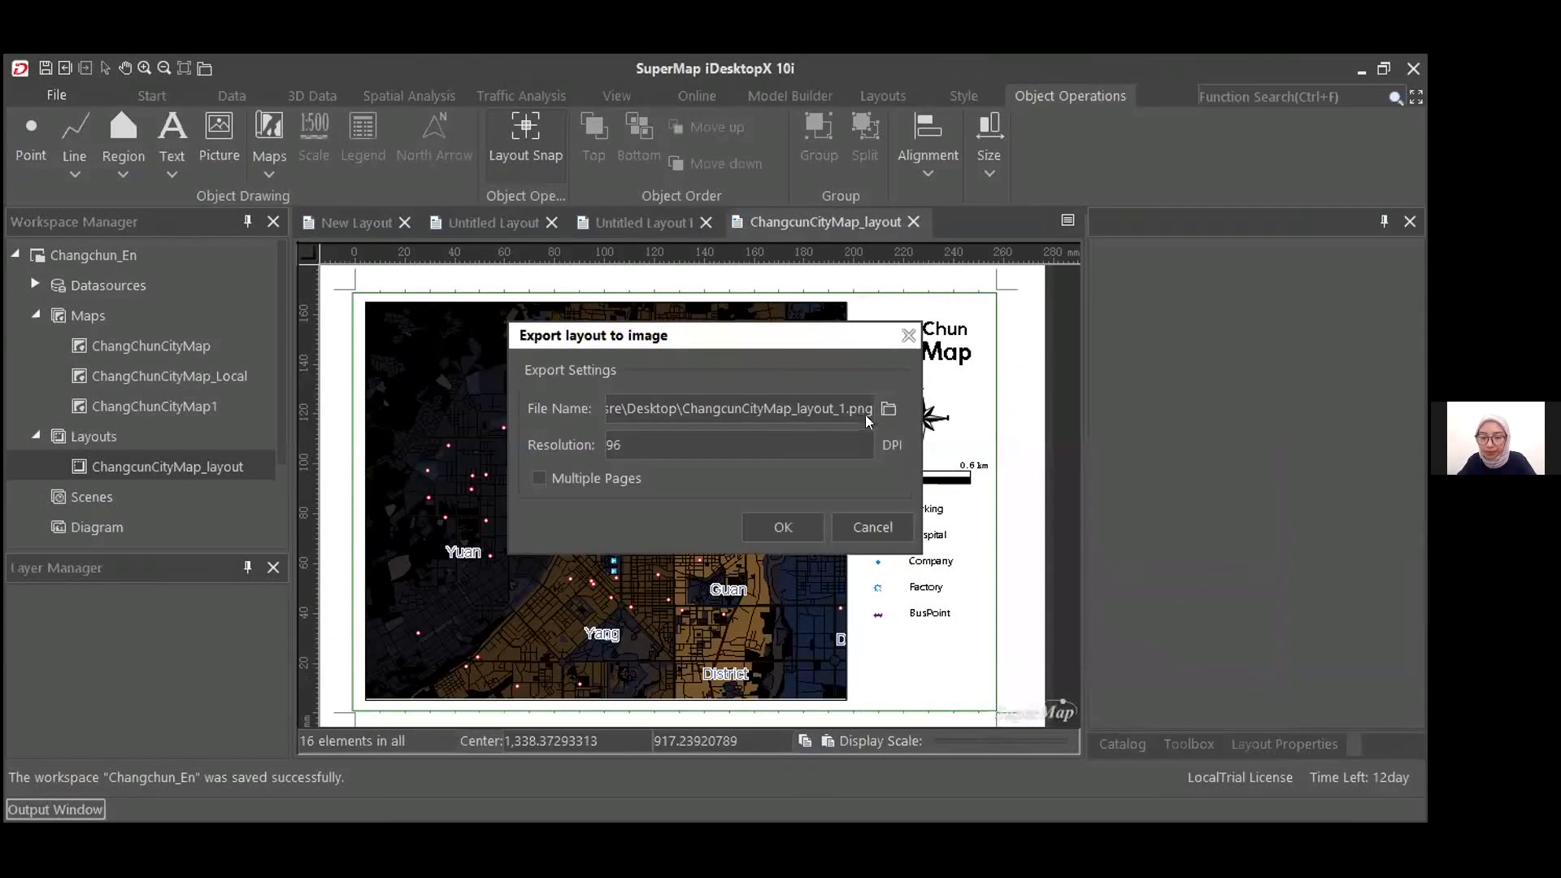
{"action": "left_click", "coordinate": [656, 400]}
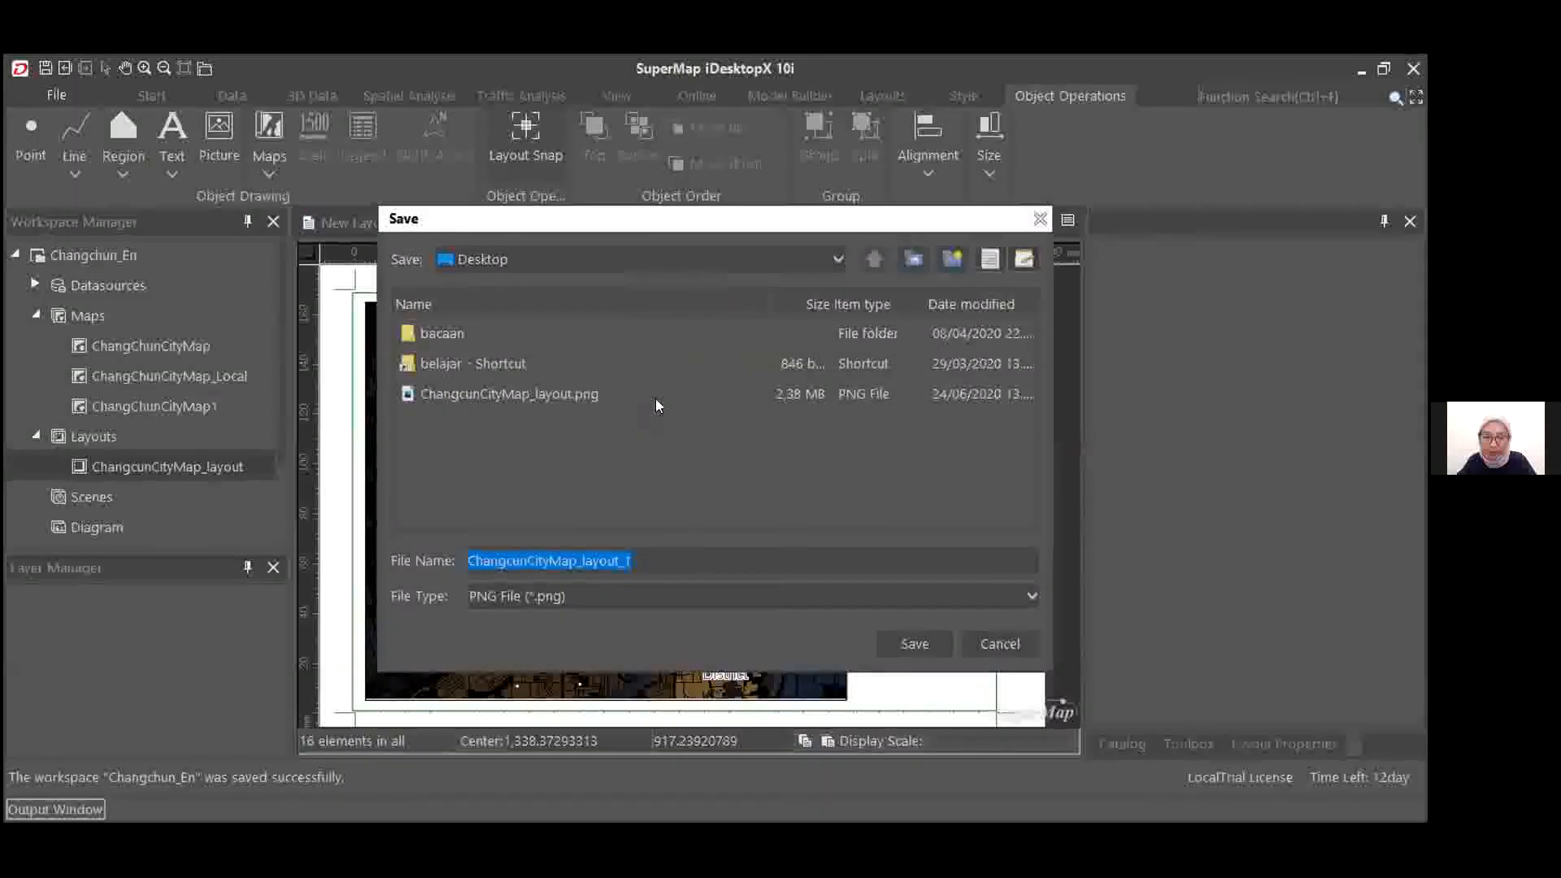
{"action": "left_click", "coordinate": [826, 256]}
{"action": "left_click", "coordinate": [569, 327]}
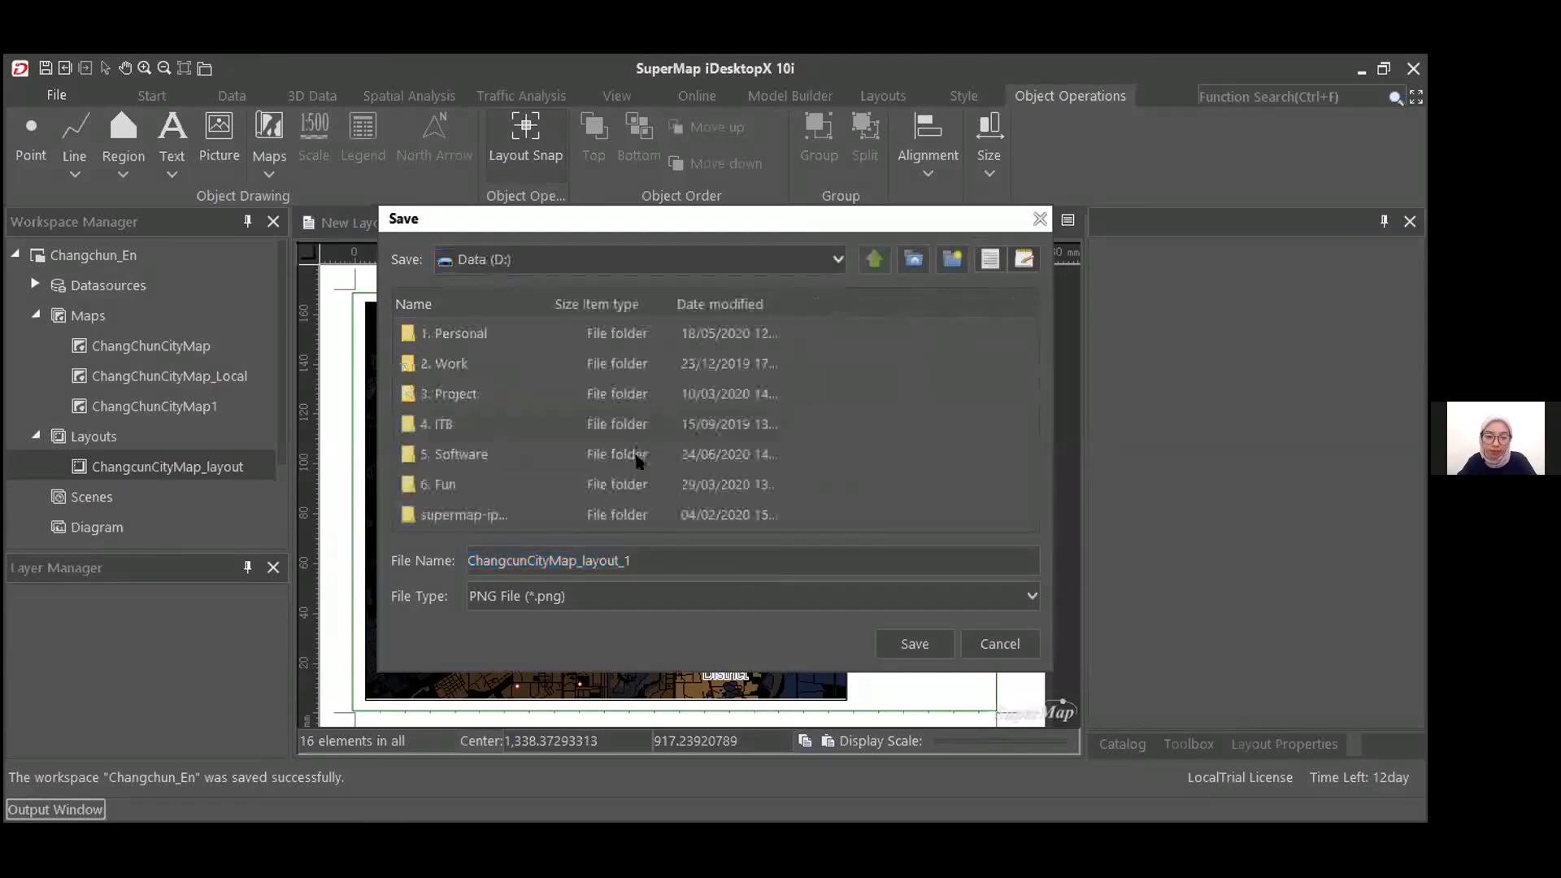
{"action": "double_click", "coordinate": [508, 430]}
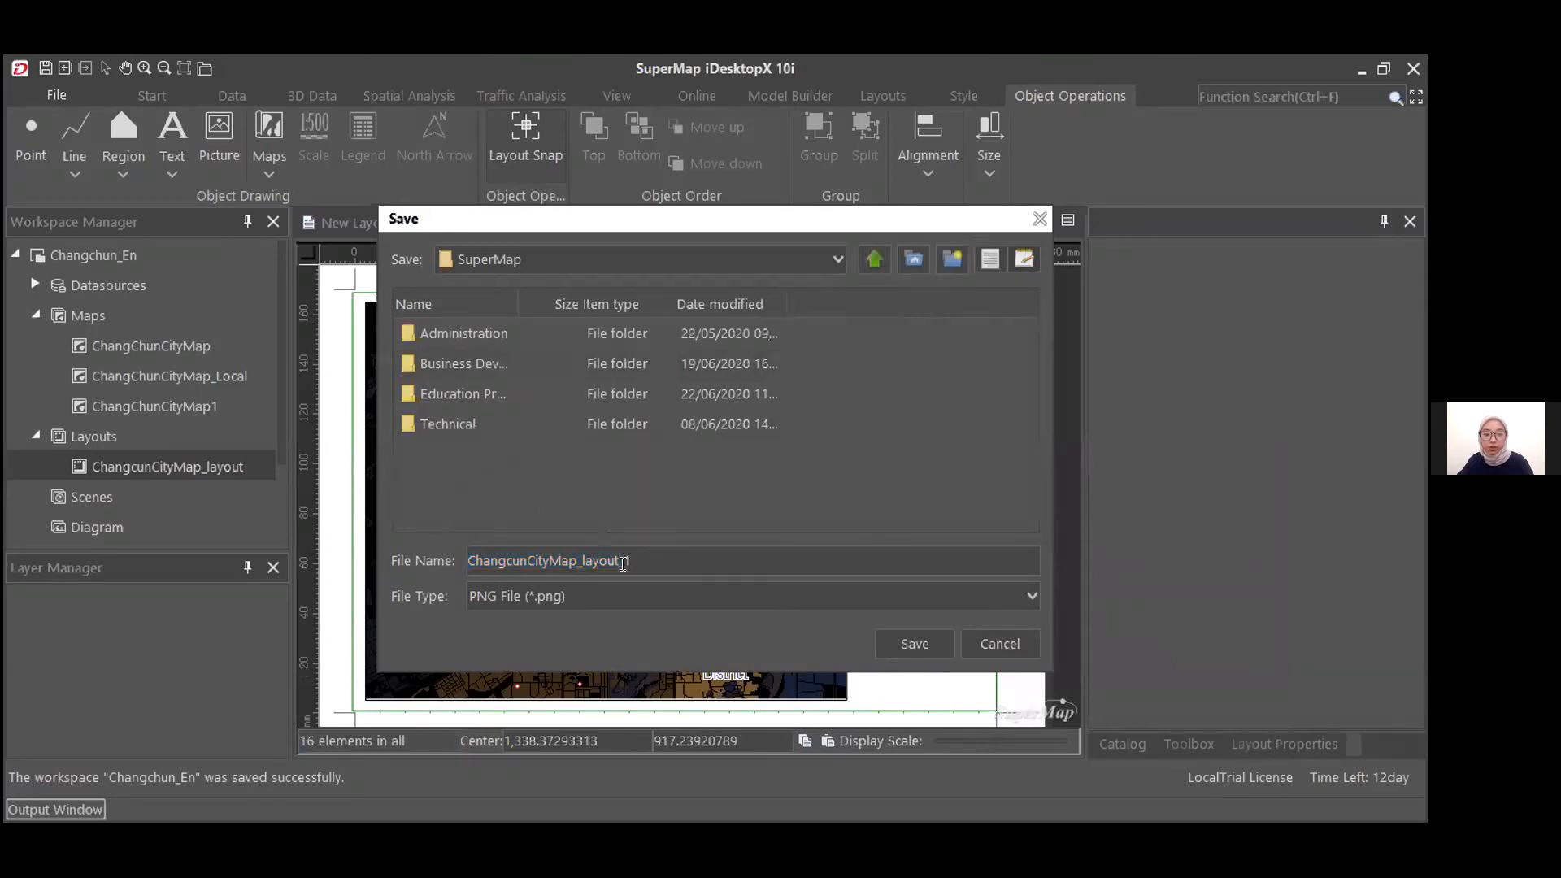
{"action": "left_click", "coordinate": [914, 644]}
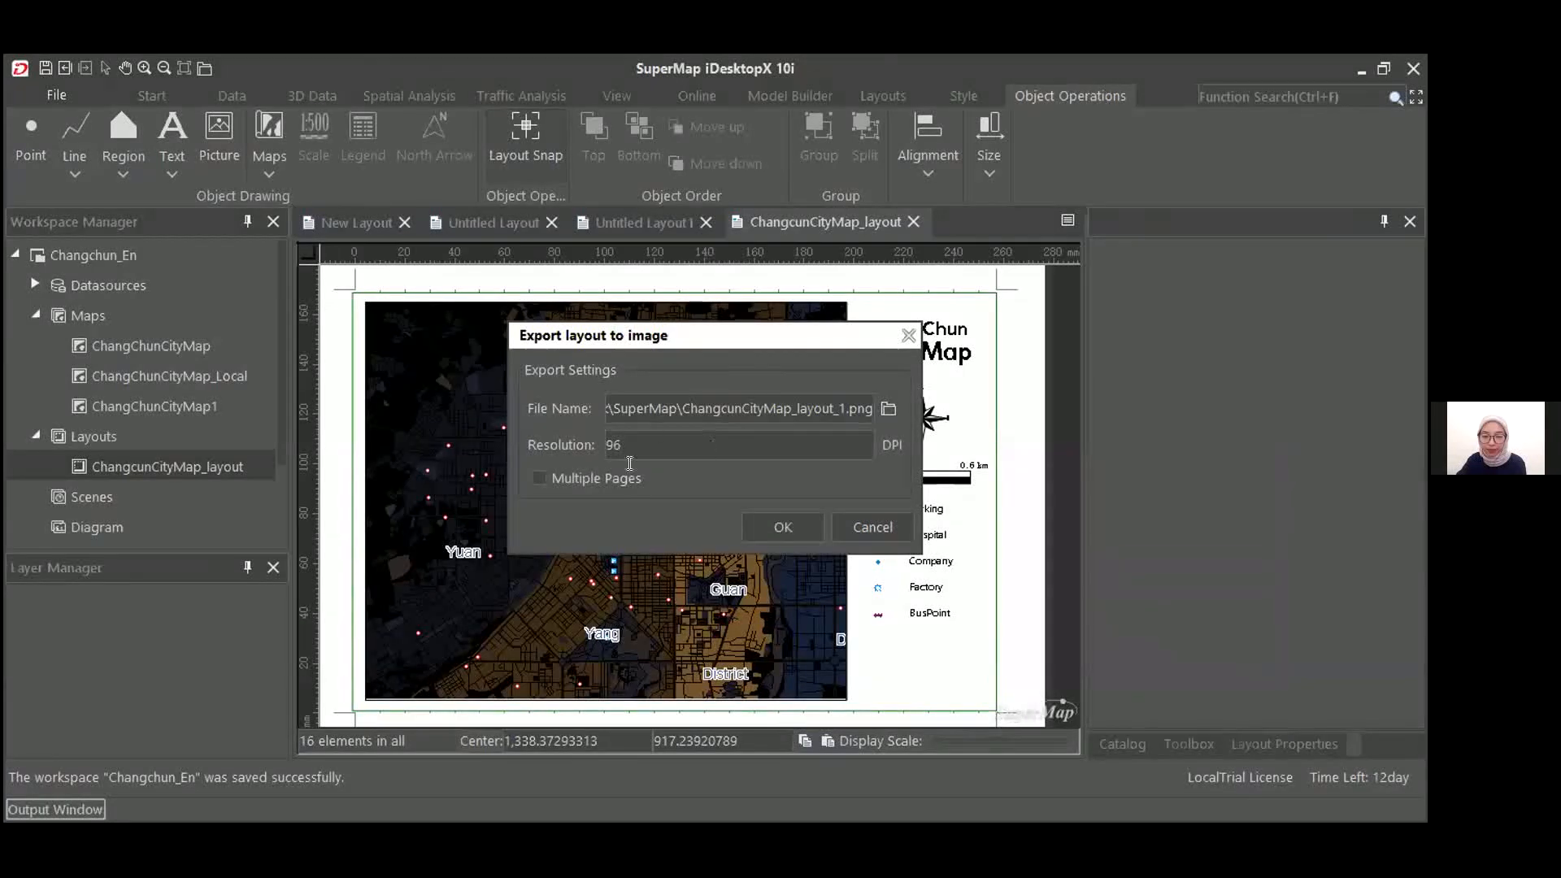
{"action": "left_click", "coordinate": [776, 524]}
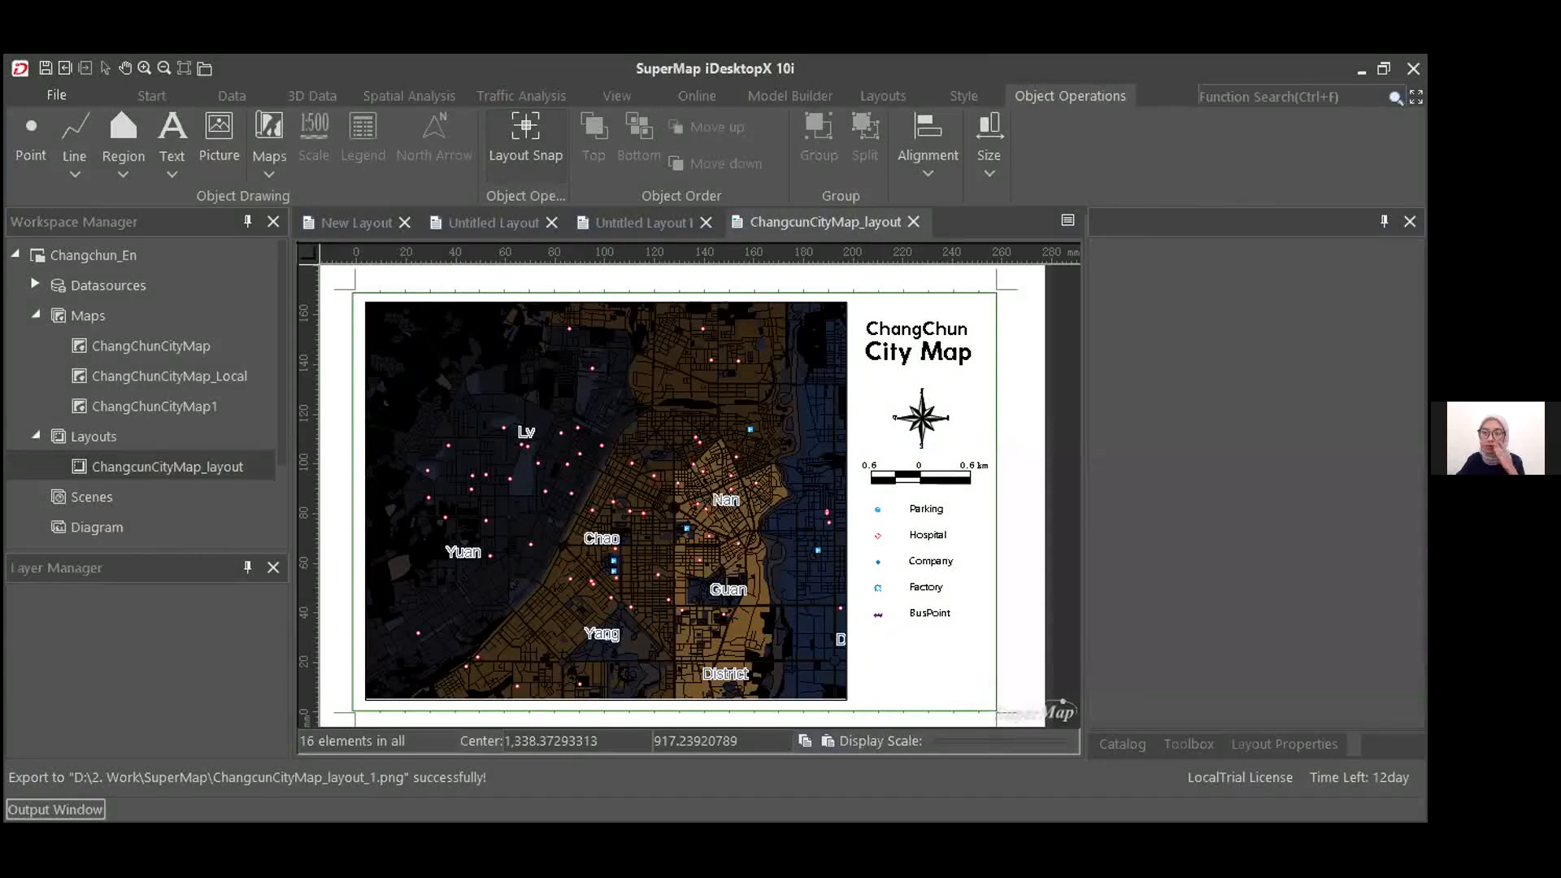
Switch to the presentation showing the Data Processing Flow slide
{"action": "key", "text": "alt+Tab"}
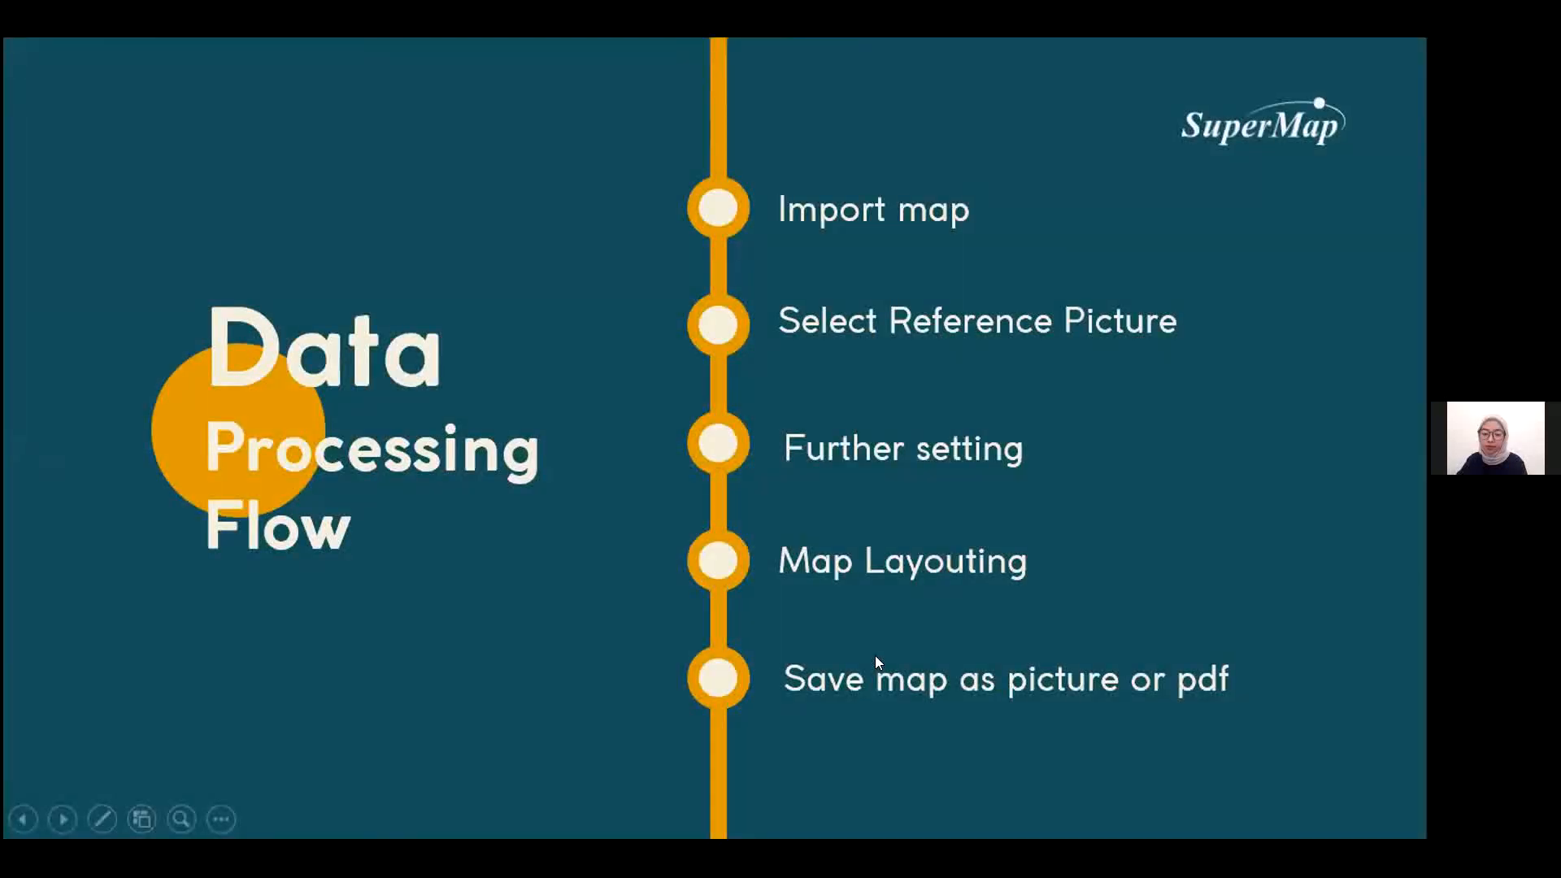